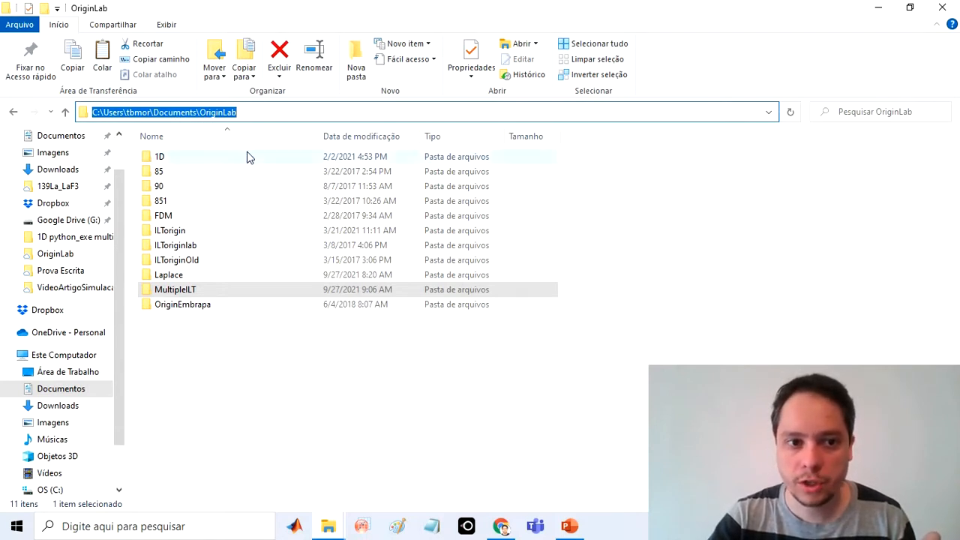
# - Create a new folder named ILTMultiple inside the OriginLab documents folder
pyautogui.rightClick(200, 335)
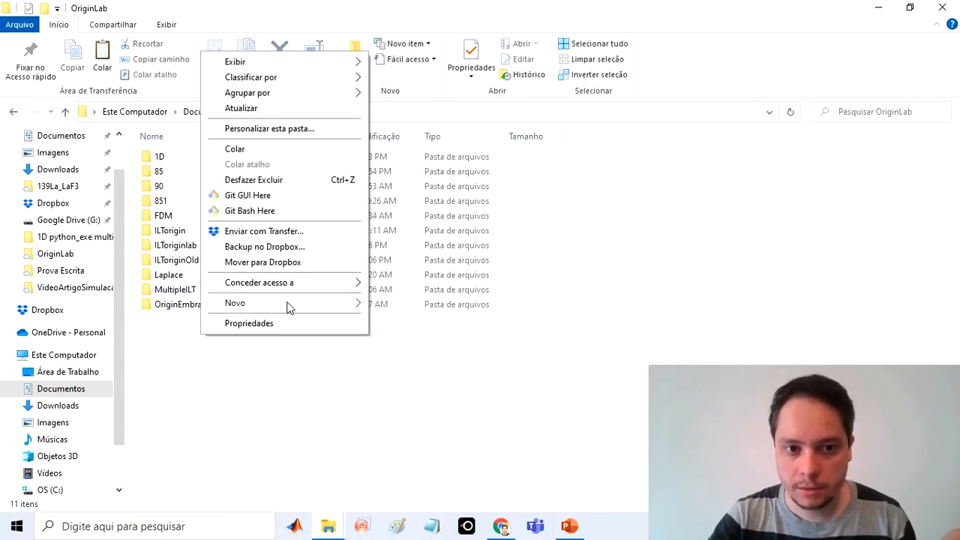
pyautogui.moveTo(288, 303)
pyautogui.click(418, 66)
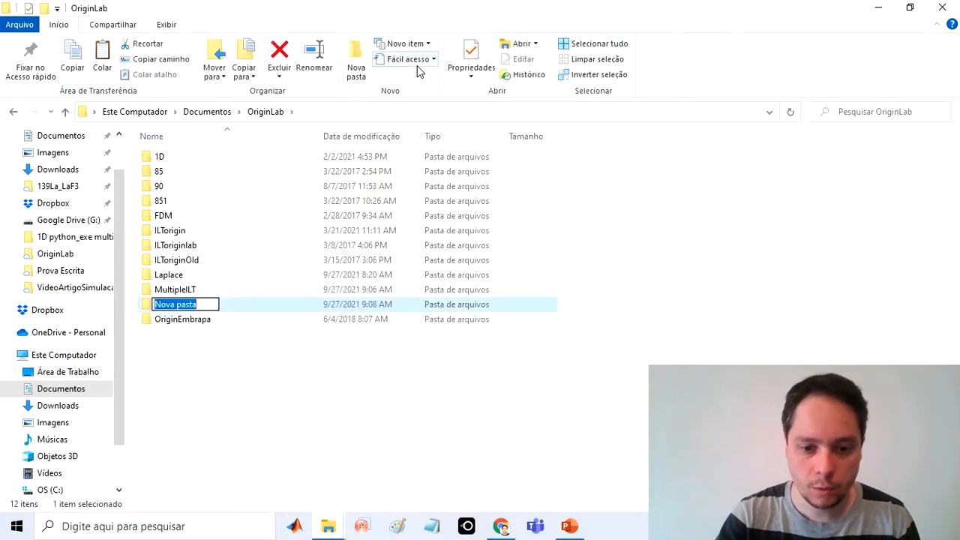
pyautogui.write('ILTMultiple')
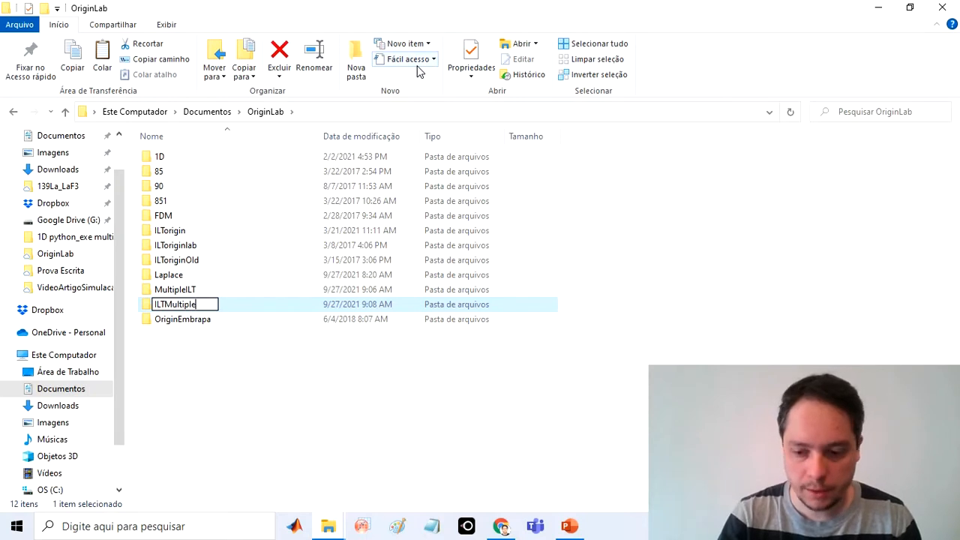
pyautogui.press('Return')
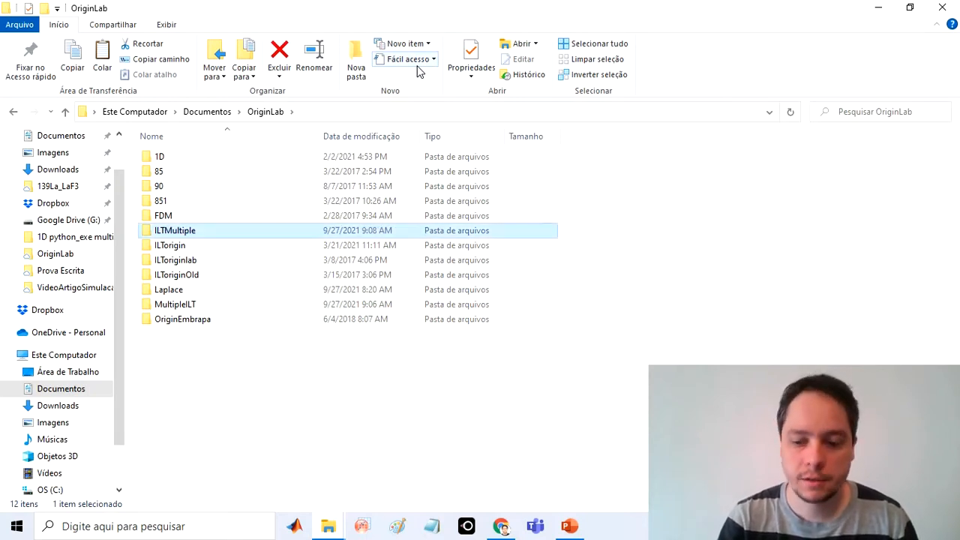
# - Paste the copied archive ILT multiple.rar into the ILTMultiple folder and extract its contents there
pyautogui.press('Return')
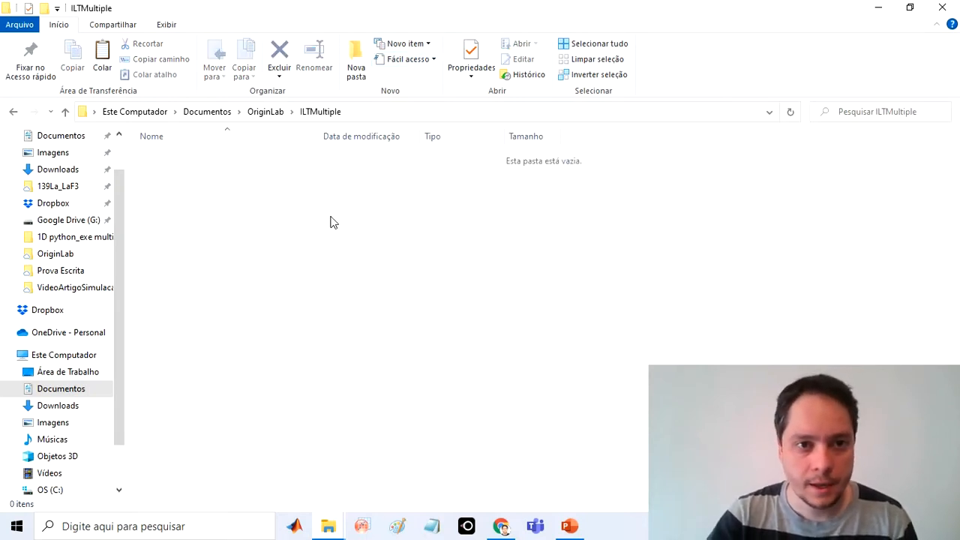
pyautogui.hotkey('ctrl', 'v')
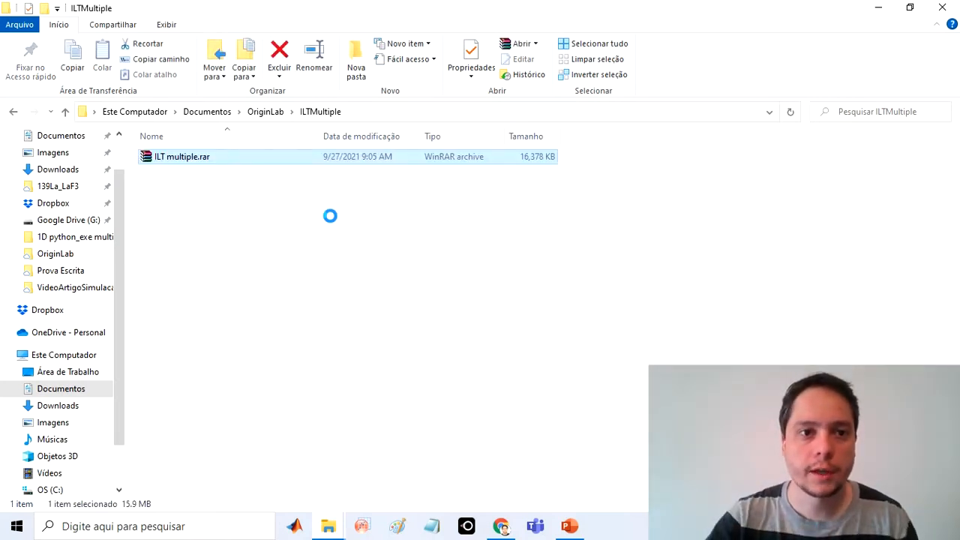
pyautogui.rightClick(171, 158)
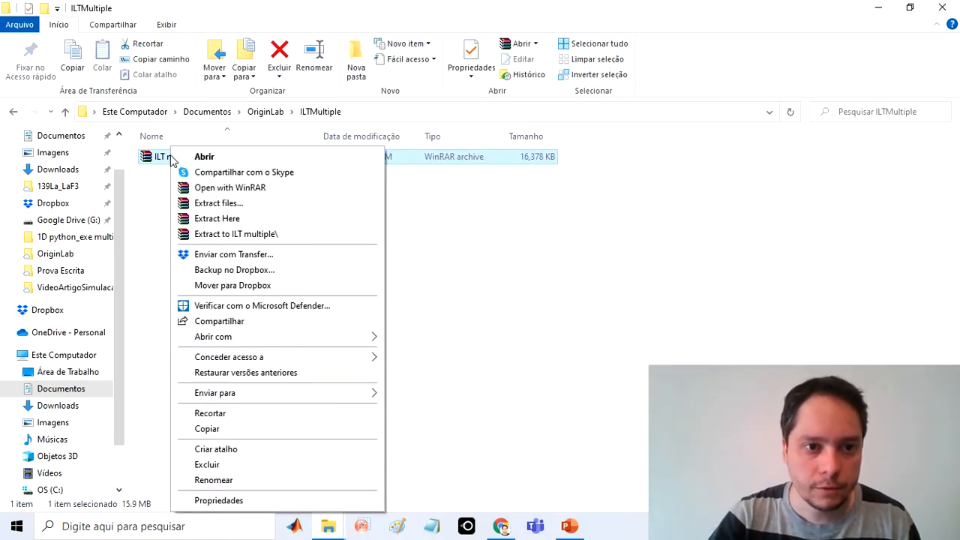
pyautogui.click(216, 218)
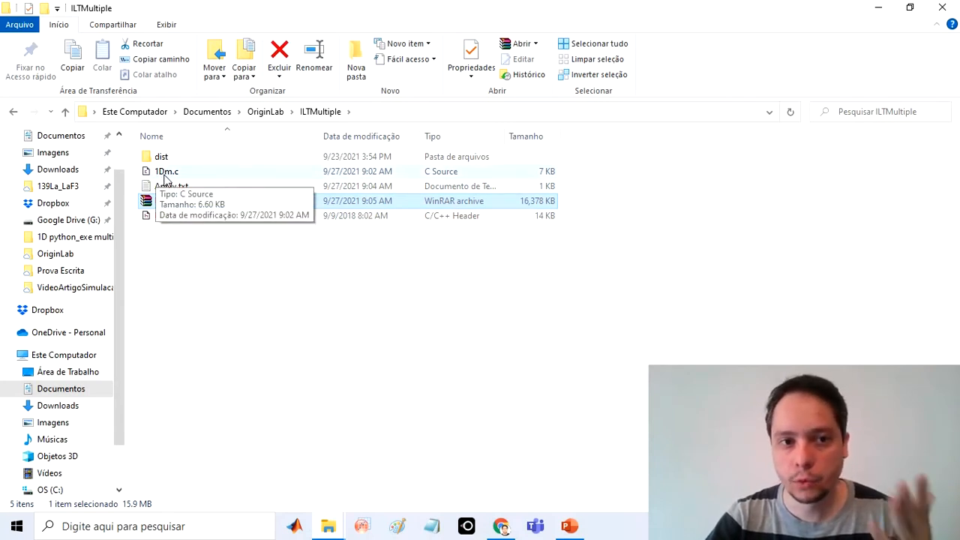
# - Open 1Dm.c in Notepad (Bloco de notas) and go to the iltm() function at the end of the file
pyautogui.rightClick(166, 174)
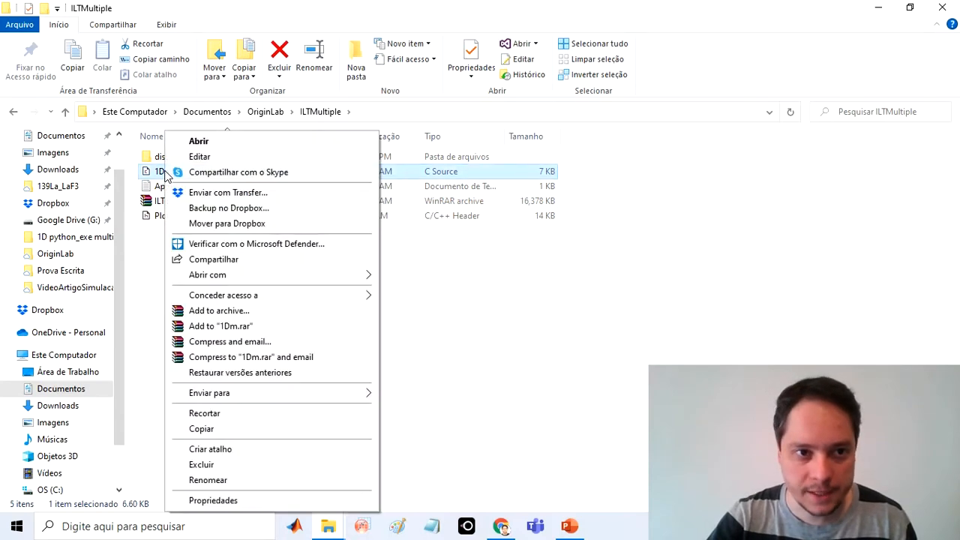
pyautogui.moveTo(236, 275)
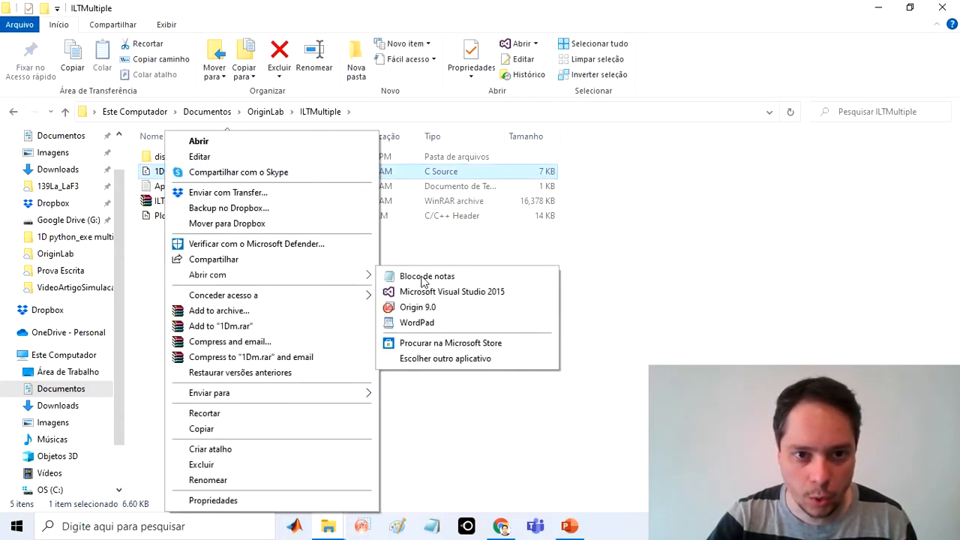
pyautogui.click(421, 275)
pyautogui.moveTo(802, 189); pyautogui.dragTo(801, 379)
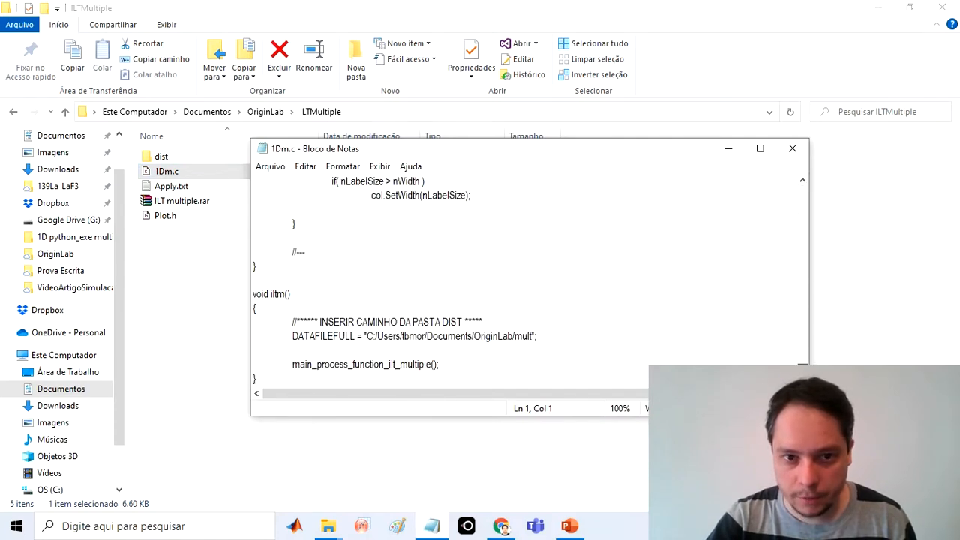
pyautogui.click(570, 319)
pyautogui.scroll(3, 570, 319)
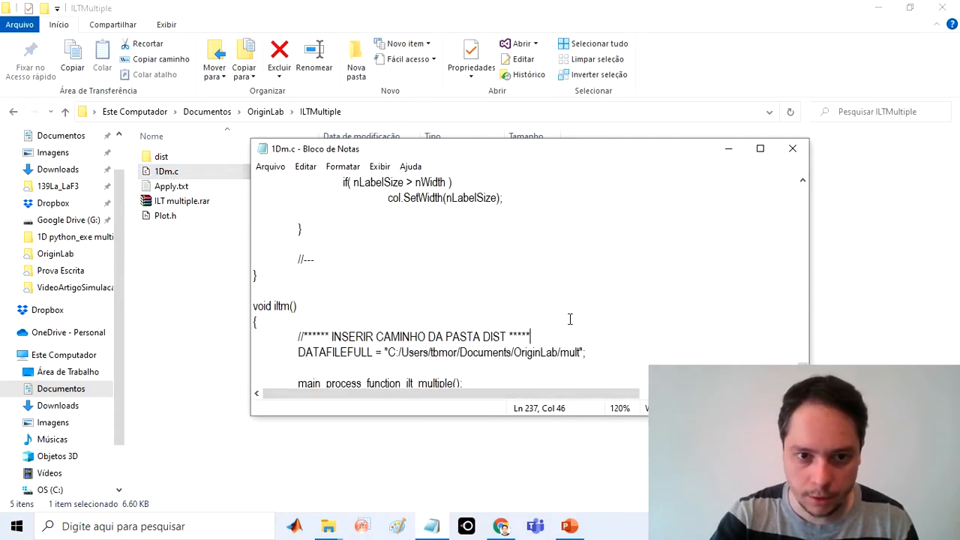
pyautogui.scroll(-1, 570, 319)
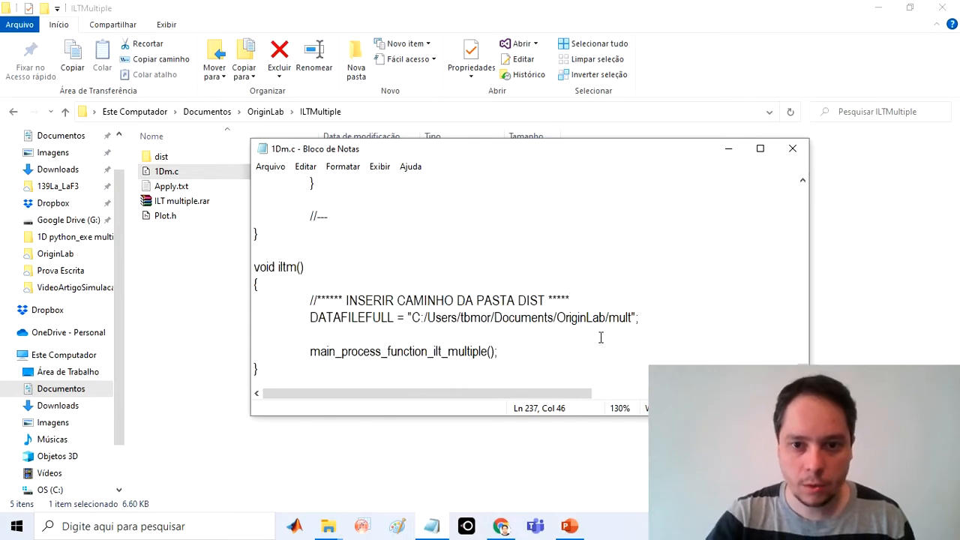
# - Replace the DATAFILEFULL path in iltm() with the full path copied from the ILTMultiple folder
pyautogui.moveTo(633, 317); pyautogui.dragTo(412, 318)
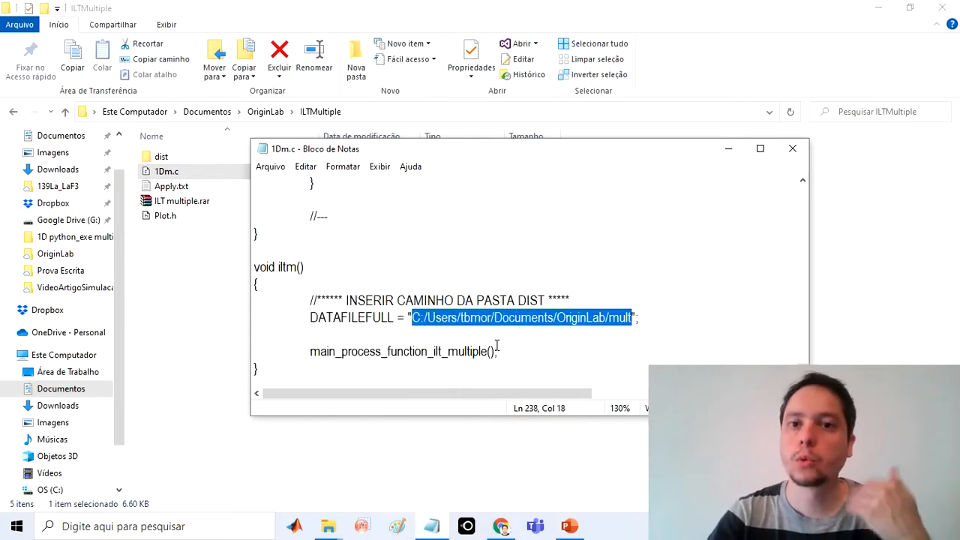
pyautogui.click(375, 118)
pyautogui.click(102, 114)
pyautogui.hotkey('ctrl', 'c')
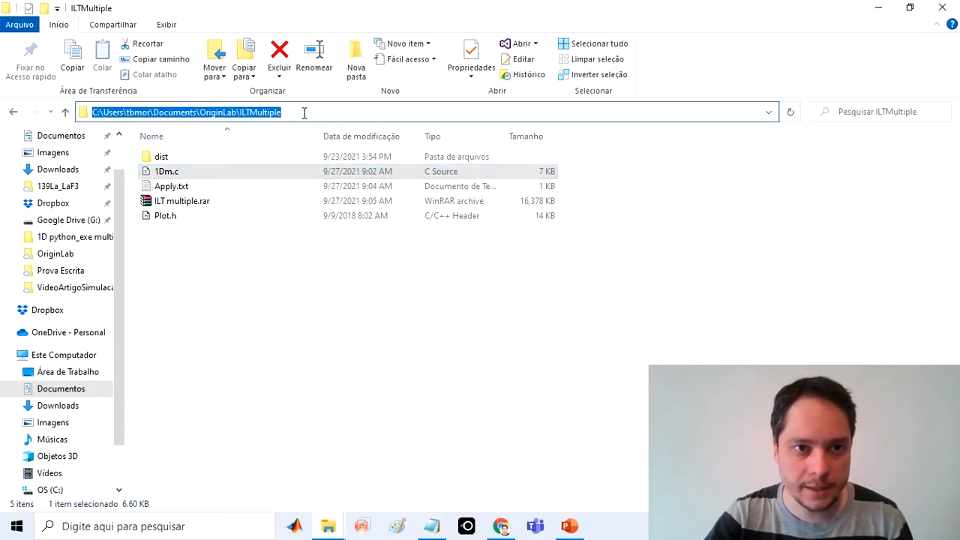
pyautogui.click(432, 526)
pyautogui.click(620, 319)
pyautogui.moveTo(633, 318); pyautogui.dragTo(415, 321)
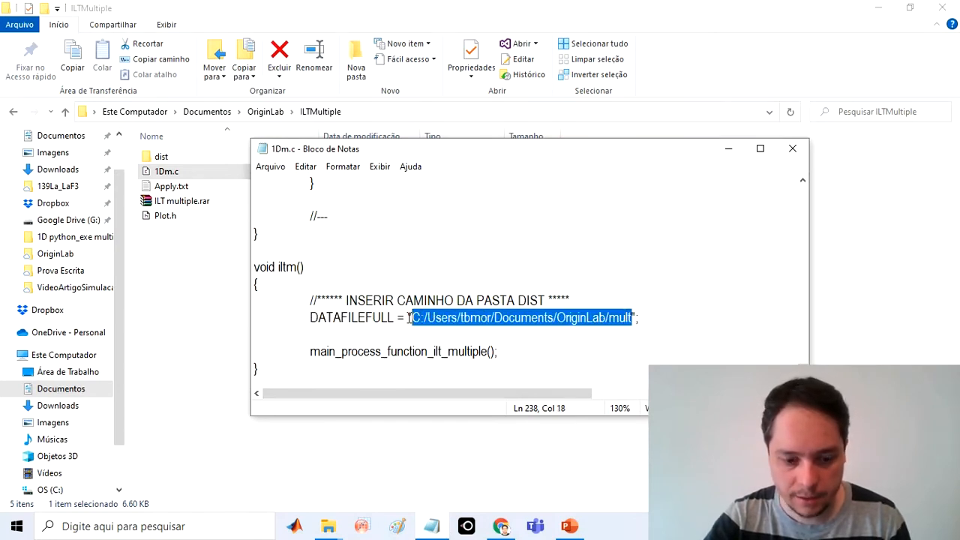
pyautogui.hotkey('ctrl', 'v')
# - Change the backslashes in the DATAFILEFULL path to forward slashes
pyautogui.click(425, 319)
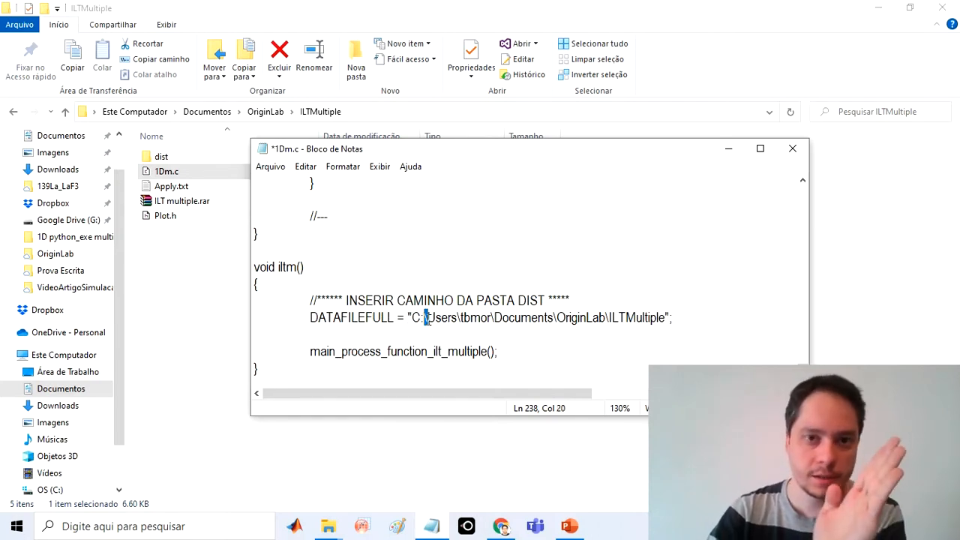
pyautogui.write('/')
pyautogui.click(463, 323)
pyautogui.press('BackSpace')
pyautogui.write('/')
pyautogui.click(558, 317)
pyautogui.press('BackSpace')
pyautogui.write('/')
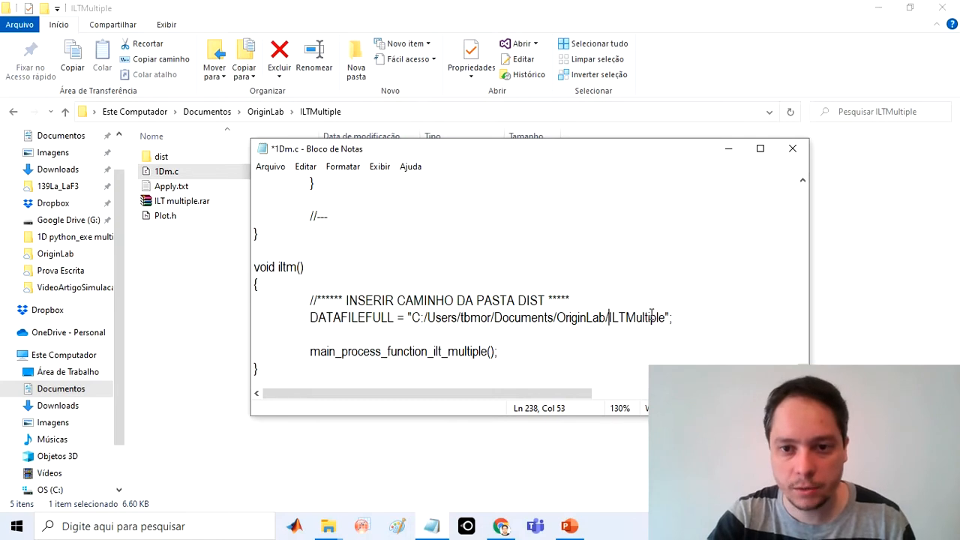
# - Save the edited 1Dm.c file and close it
pyautogui.click(274, 169)
pyautogui.click(288, 229)
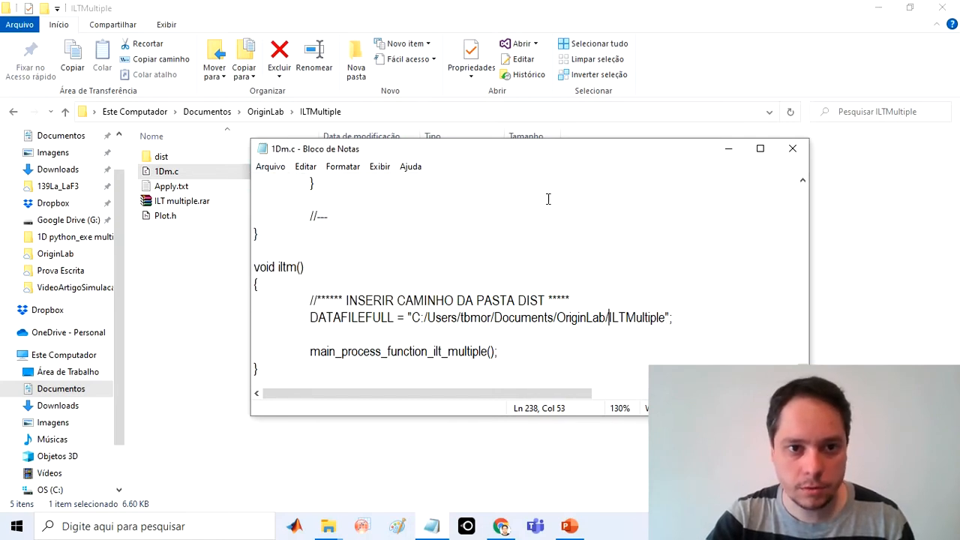
pyautogui.click(795, 149)
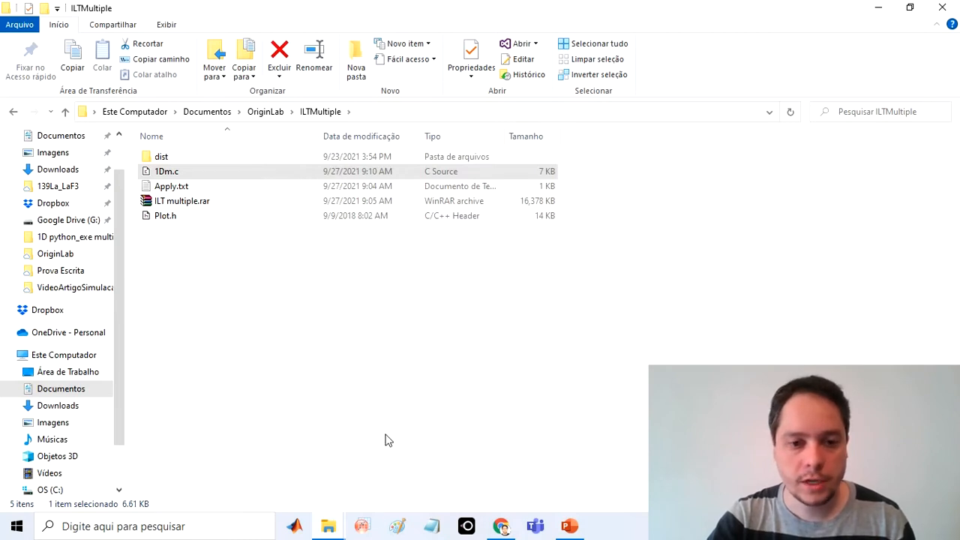
# - Switch to OriginPro, show the Command Window and open Code Builder
pyautogui.click(369, 526)
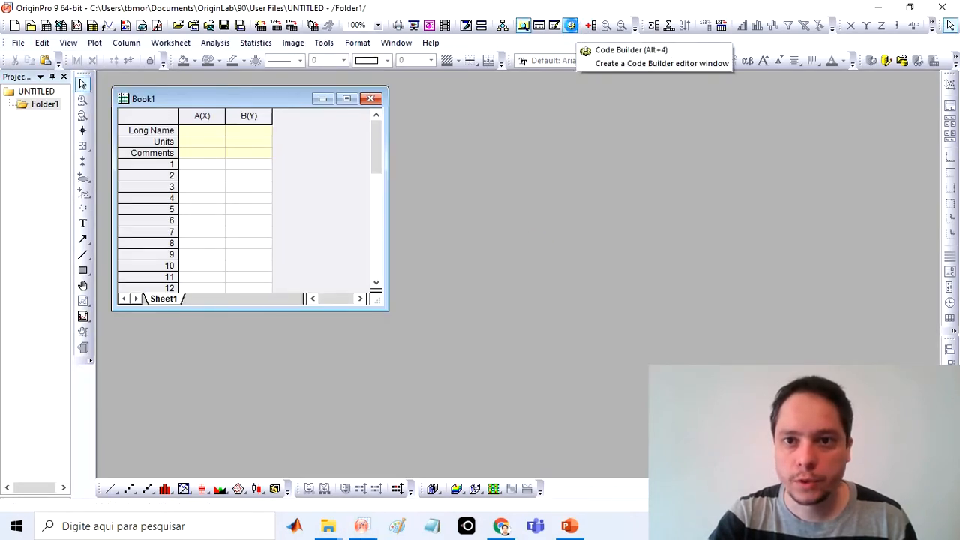
pyautogui.hotkey('alt', '3')
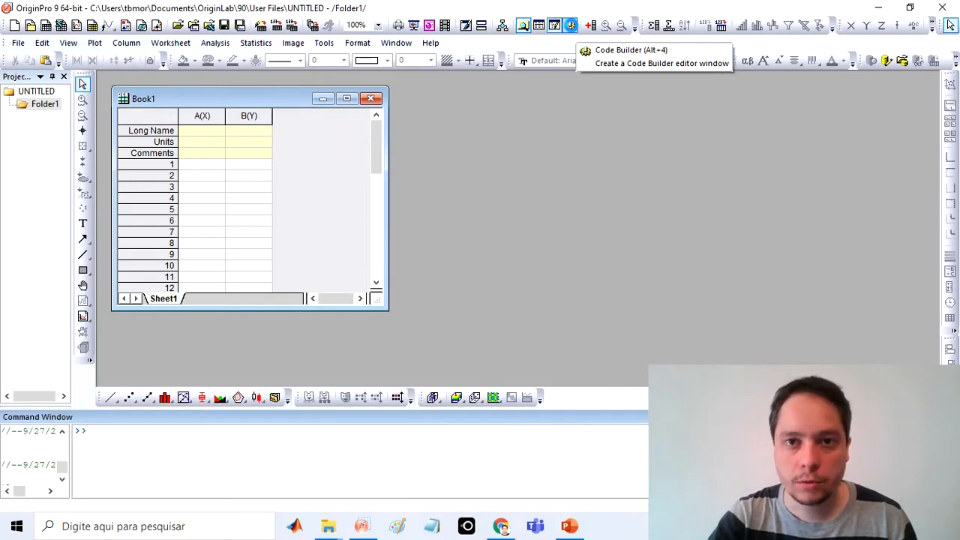
pyautogui.click(570, 26)
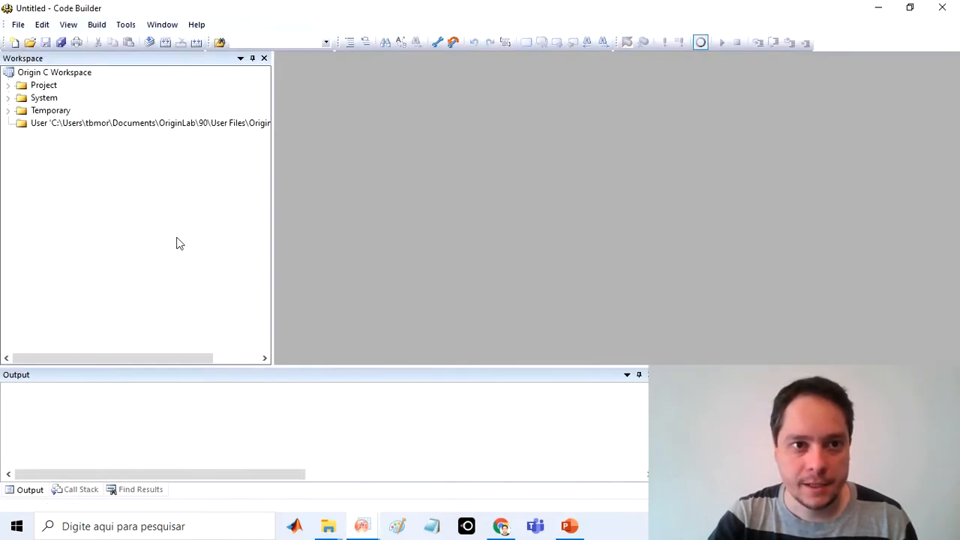
# - Start adding files to the System folder of the Origin C Workspace and browse to Documents\OriginLab\ILTMultiple
pyautogui.rightClick(39, 104)
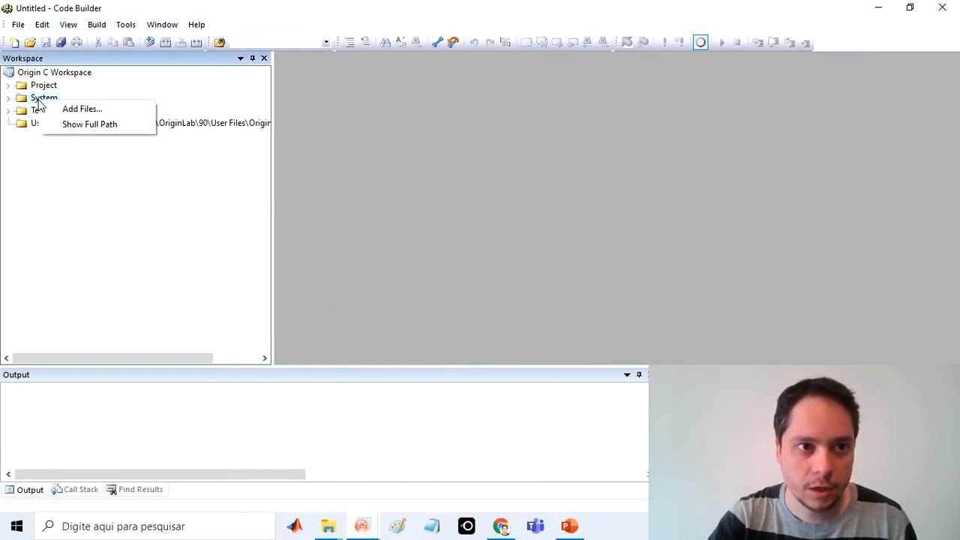
pyautogui.click(112, 111)
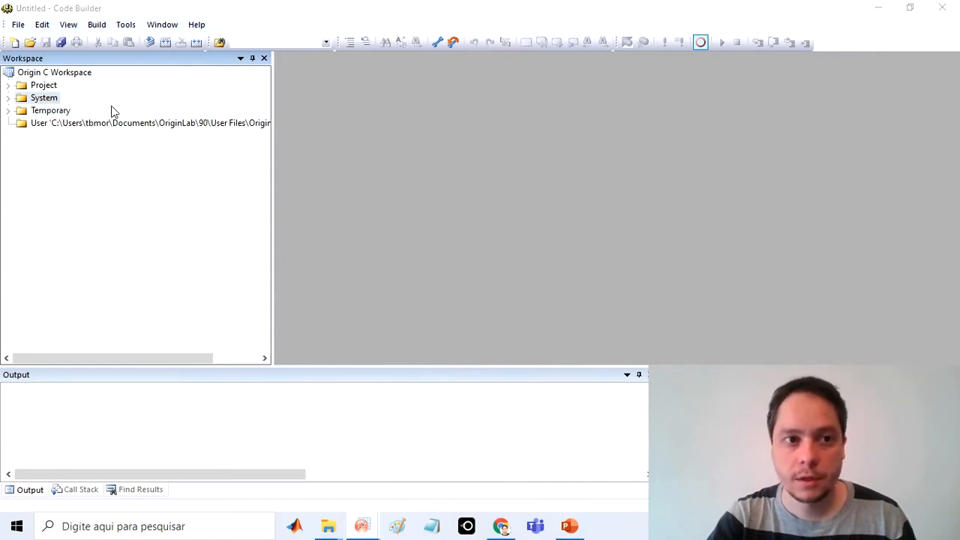
pyautogui.click(506, 109)
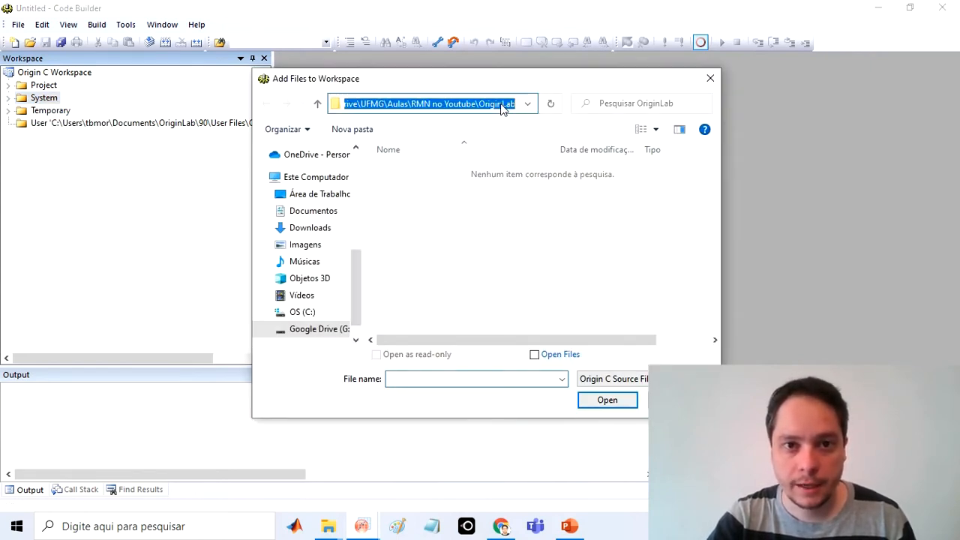
pyautogui.scroll(4, 357, 212)
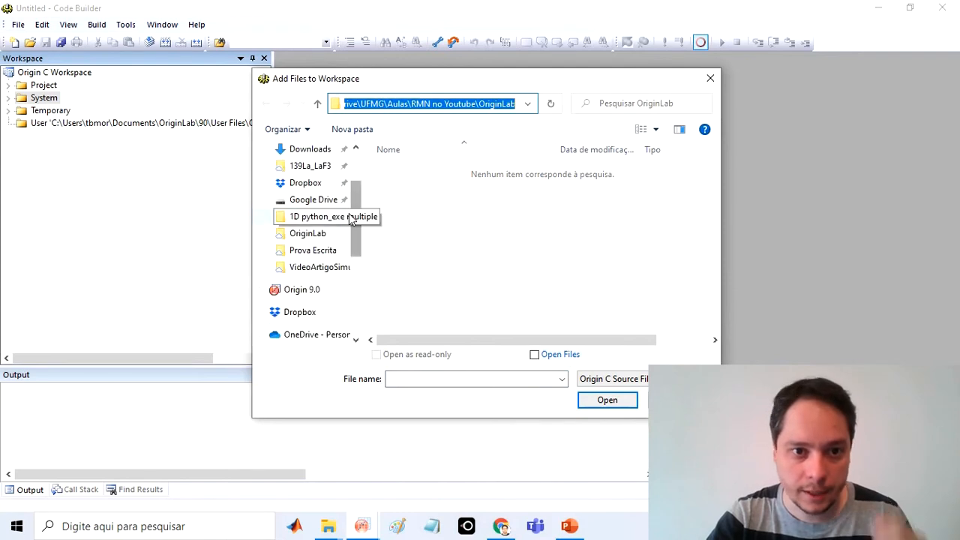
pyautogui.click(327, 237)
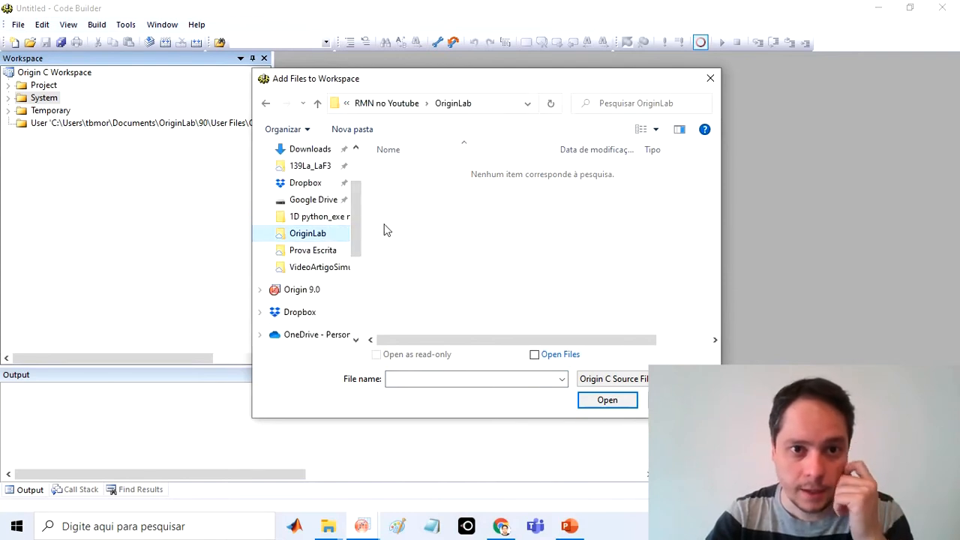
pyautogui.scroll(2, 356, 183)
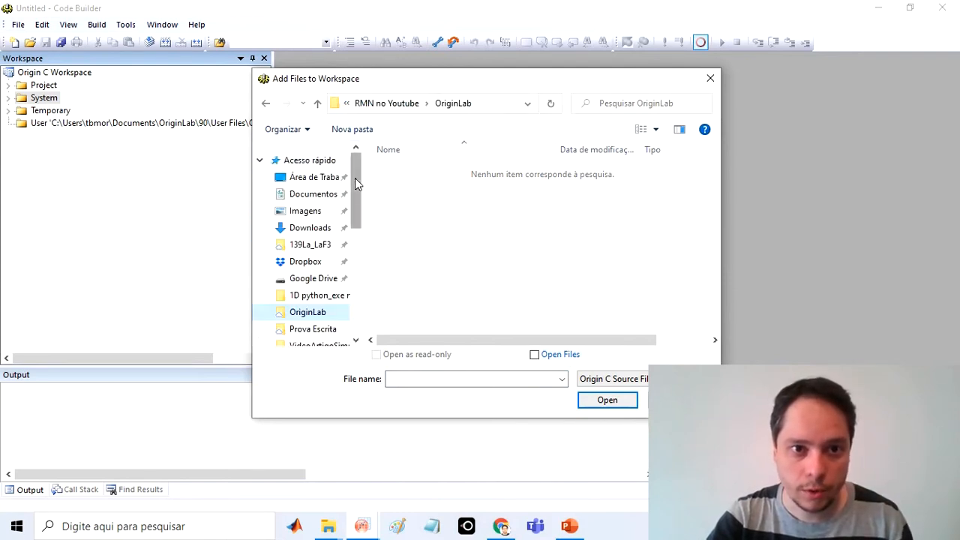
pyautogui.click(314, 193)
pyautogui.scroll(-1, 451, 225)
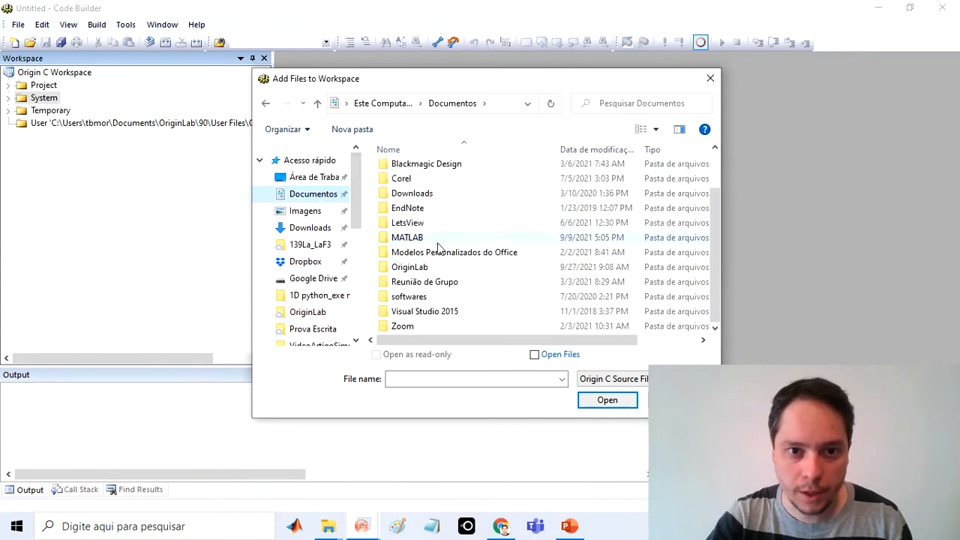
pyautogui.doubleClick(417, 274)
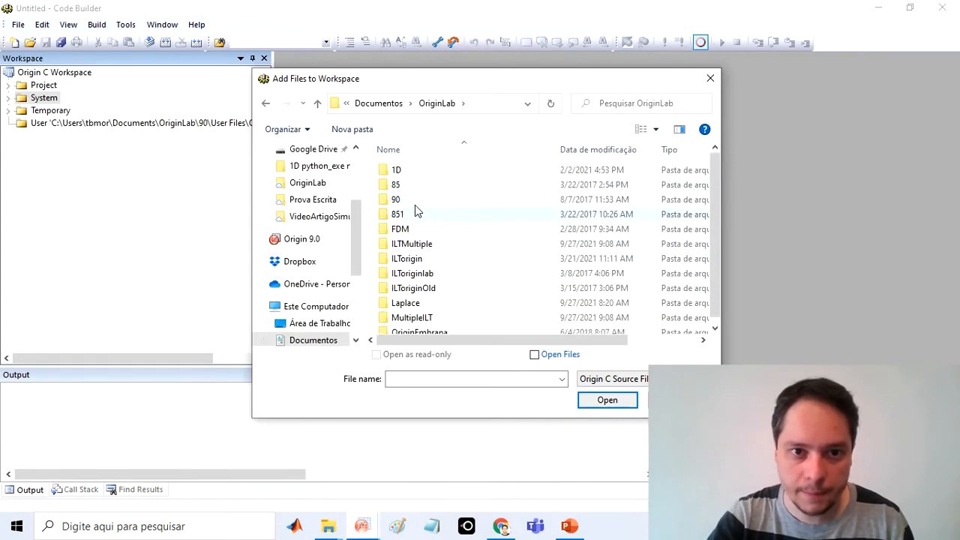
pyautogui.doubleClick(412, 245)
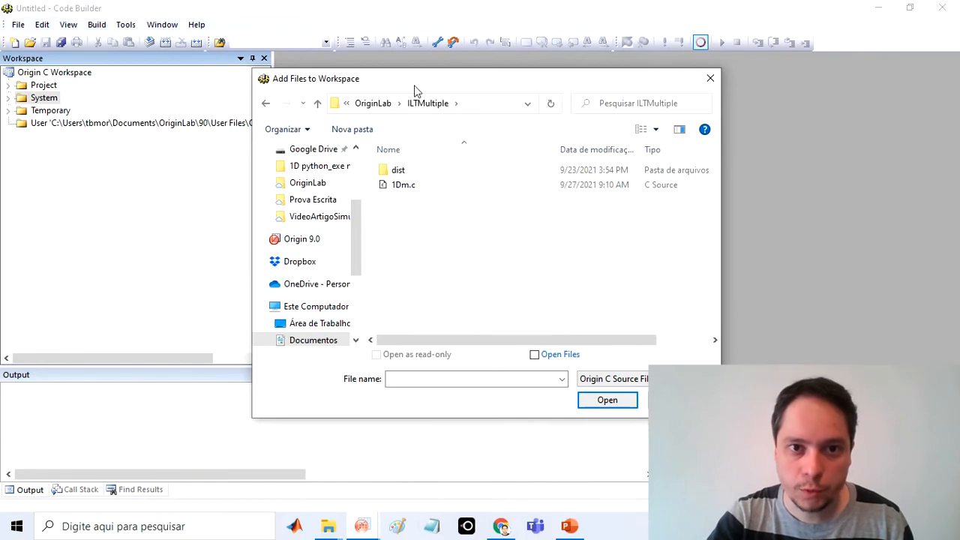
# - Add 1Dm.c to the System folder of the workspace and expand that folder
pyautogui.click(410, 193)
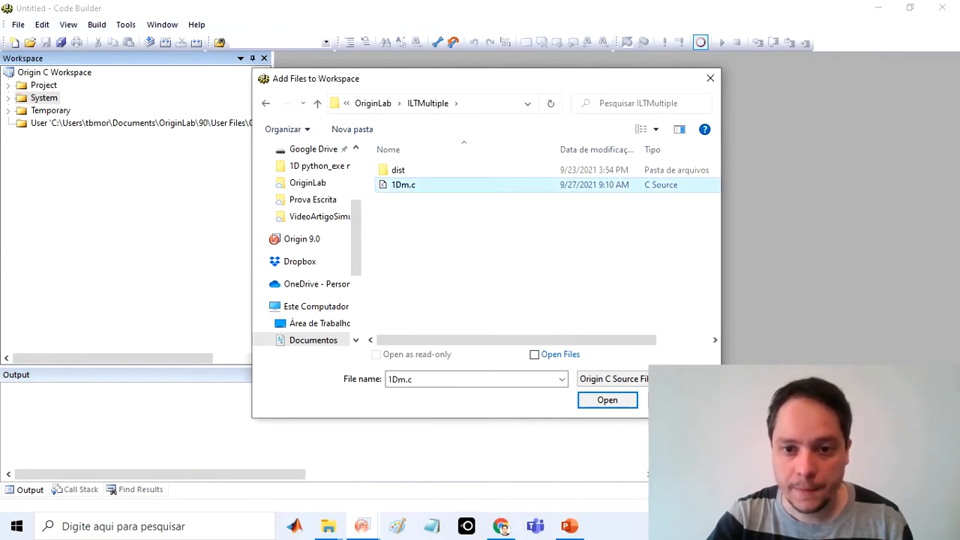
pyautogui.click(606, 400)
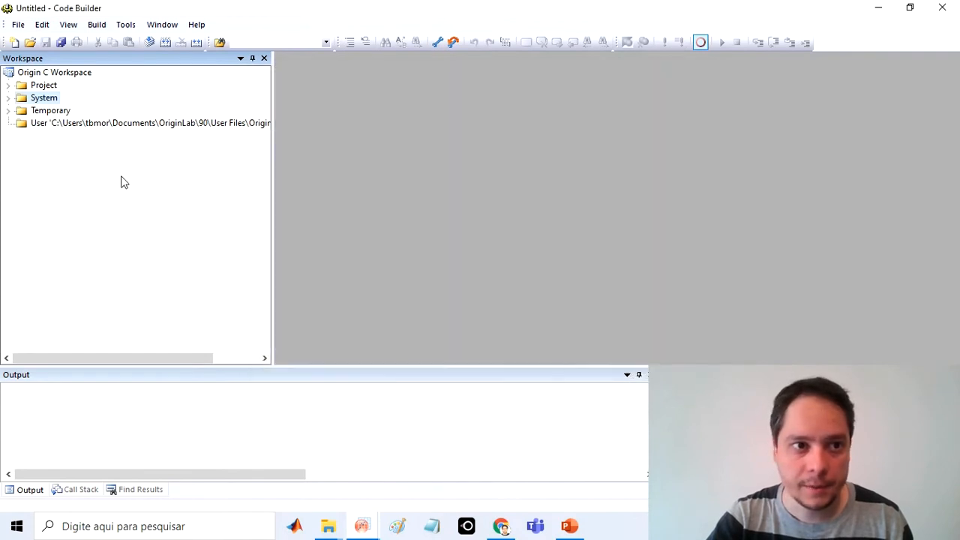
pyautogui.click(8, 98)
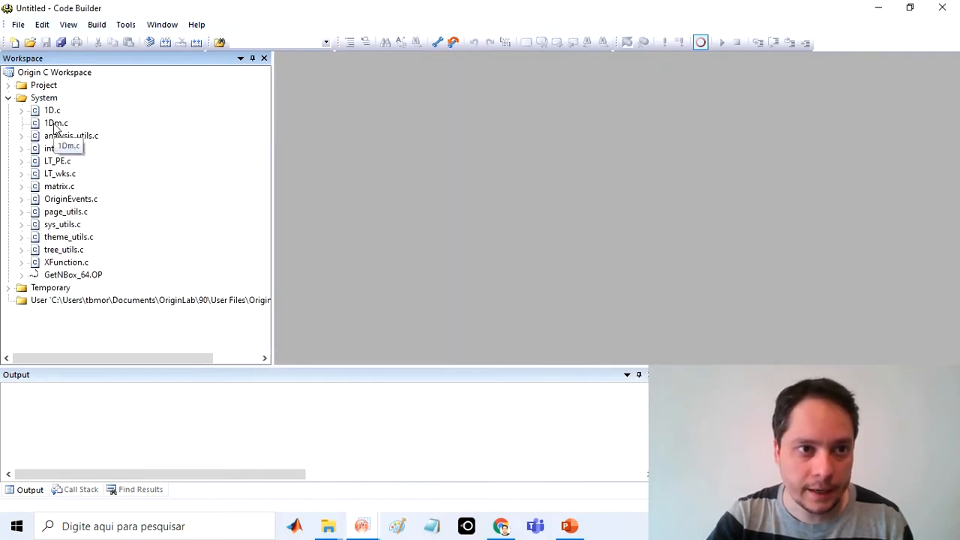
# - Close Code Builder and restart OriginPro so the newly added routine is loaded
pyautogui.click(944, 7)
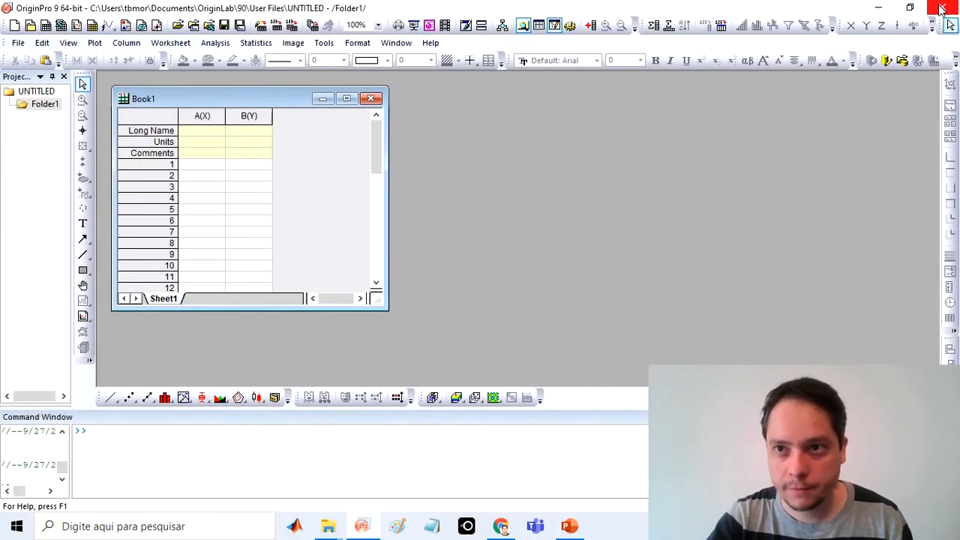
pyautogui.click(942, 9)
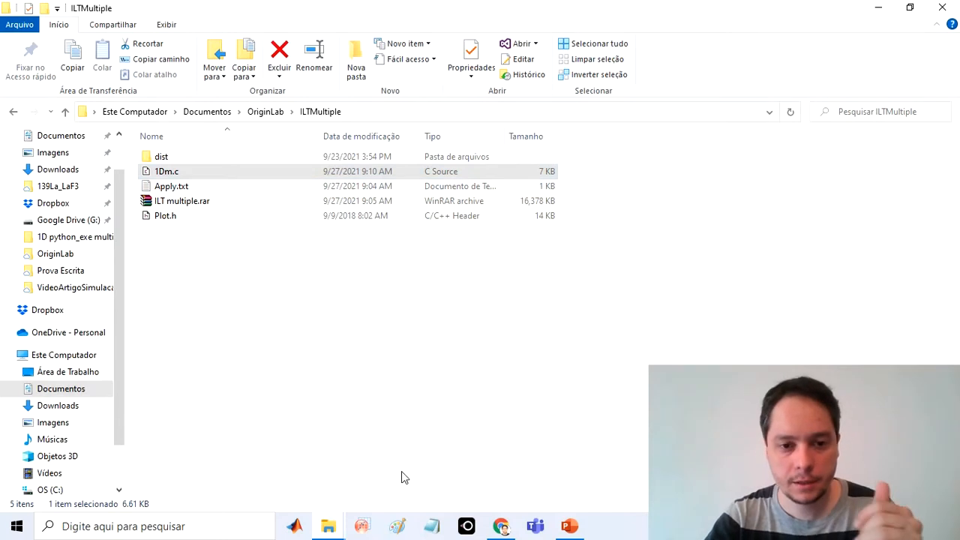
pyautogui.click(368, 523)
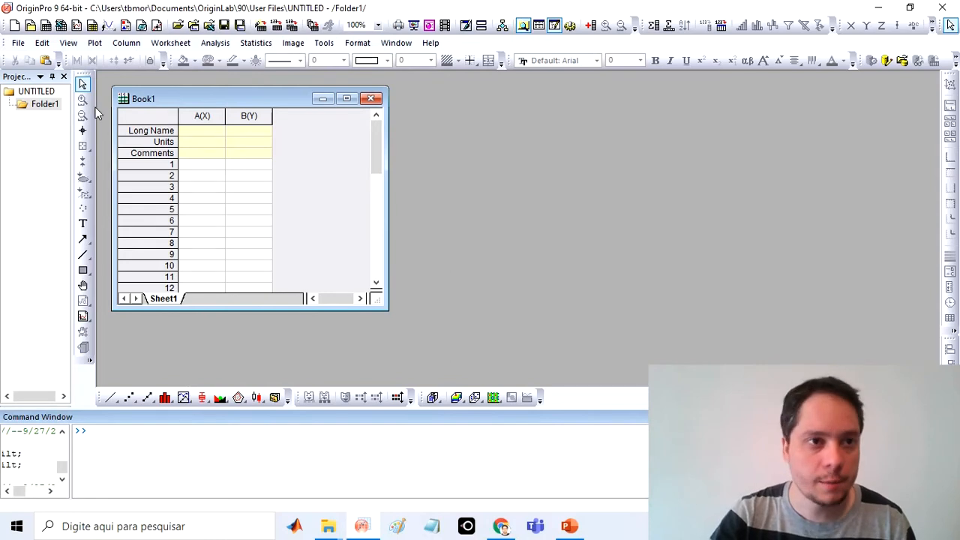
# - Import input.txt into the empty workbook as a single ASCII file
pyautogui.click(18, 44)
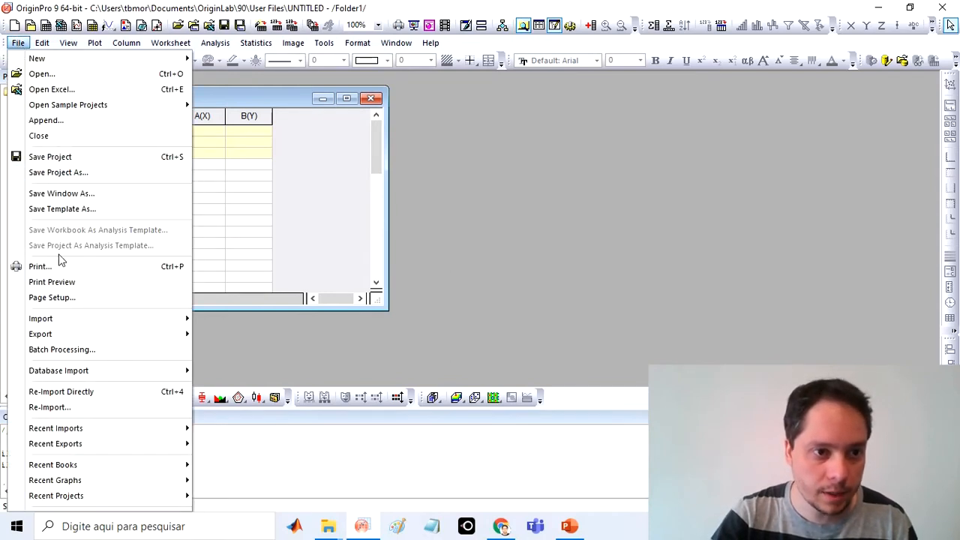
pyautogui.moveTo(75, 330)
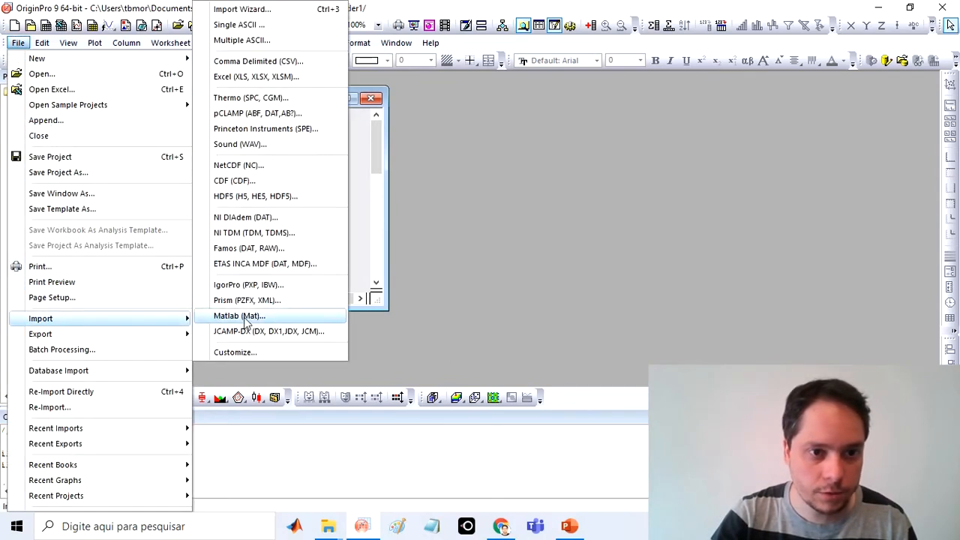
pyautogui.click(247, 29)
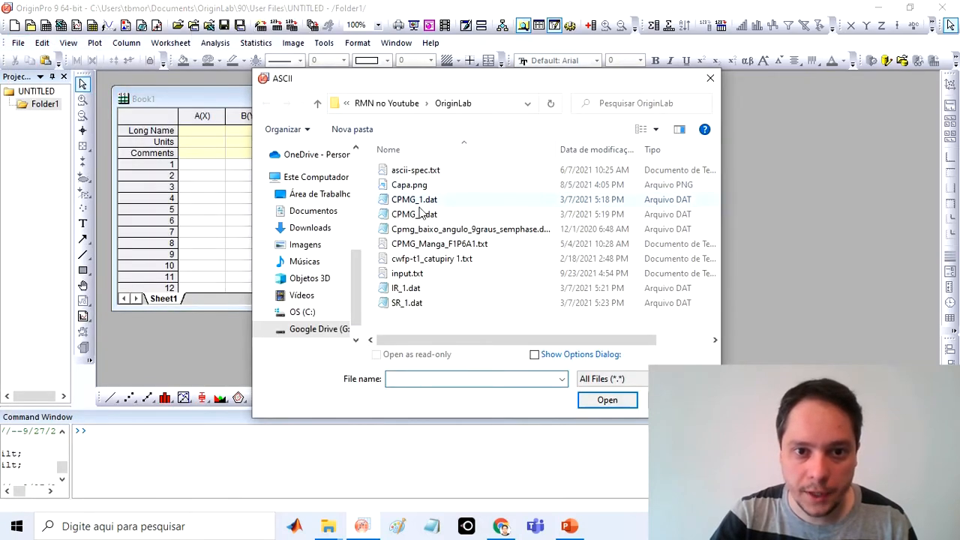
pyautogui.doubleClick(400, 275)
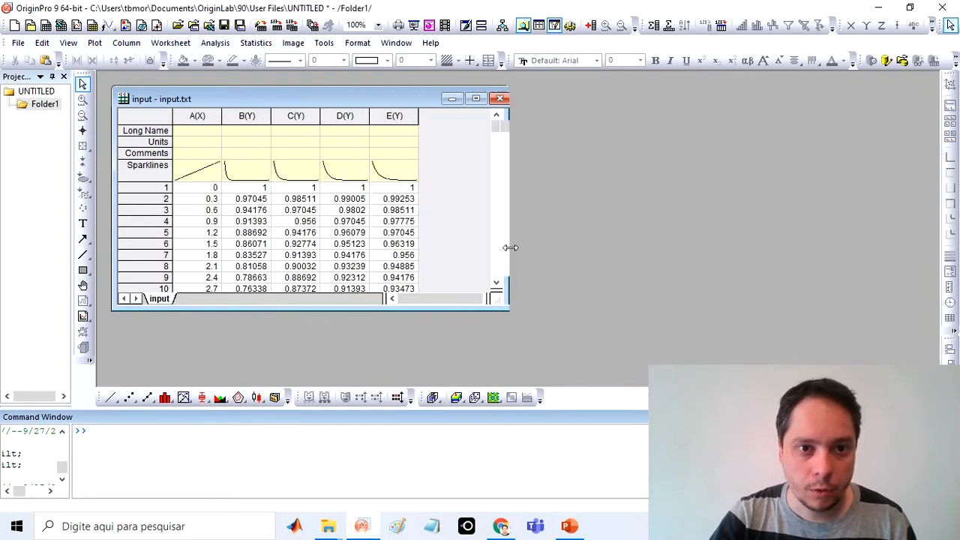
# - Examine how the imported worksheet is arranged: Y columns B to E and the shared X column A
pyautogui.moveTo(250, 117); pyautogui.dragTo(394, 117)
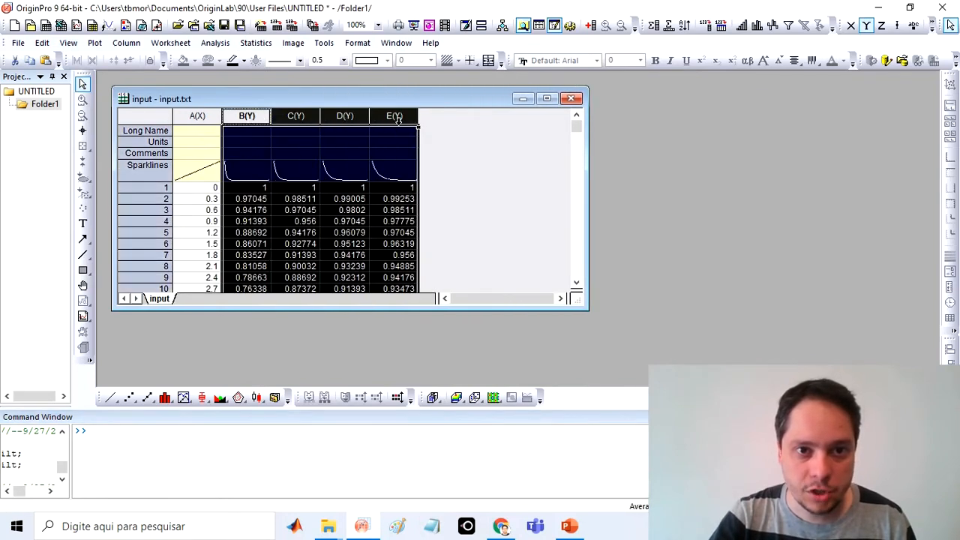
pyautogui.click(243, 117)
pyautogui.click(296, 117)
pyautogui.click(348, 117)
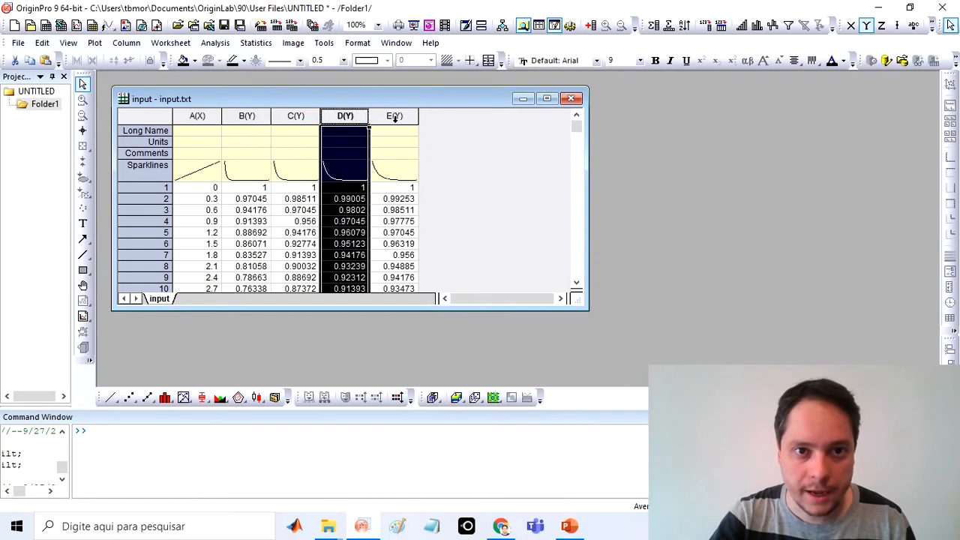
pyautogui.click(396, 117)
pyautogui.click(198, 117)
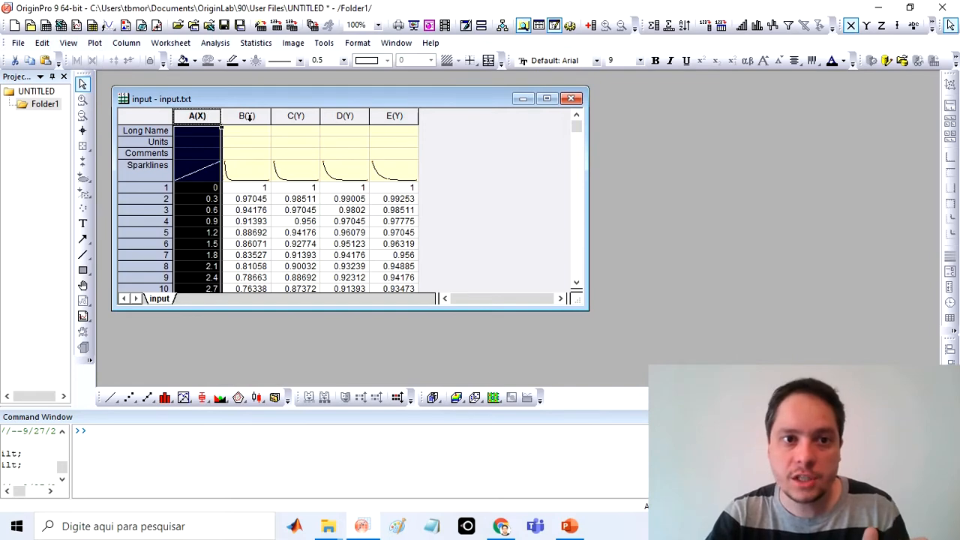
# - Start a new project and discard the changes to the current one
pyautogui.click(18, 42)
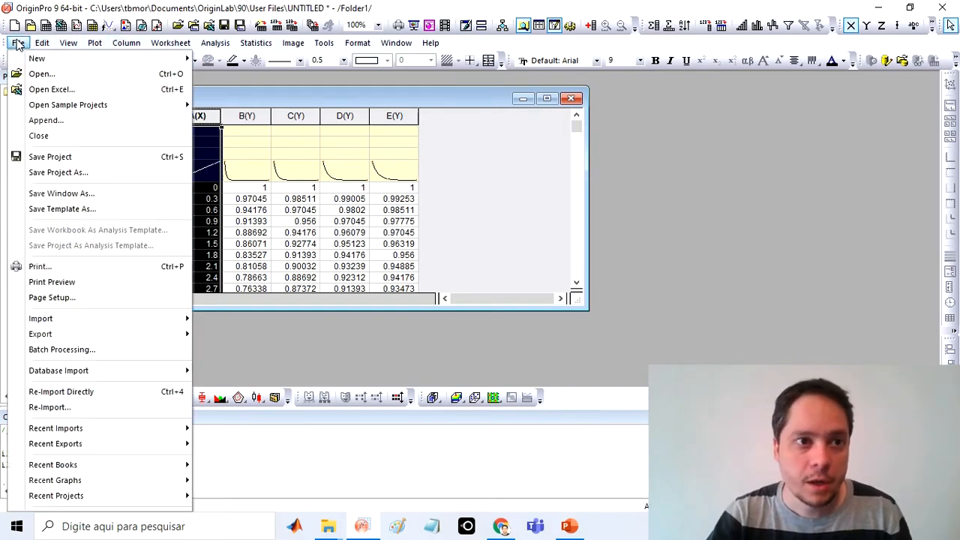
pyautogui.moveTo(36, 42)
pyautogui.click(14, 26)
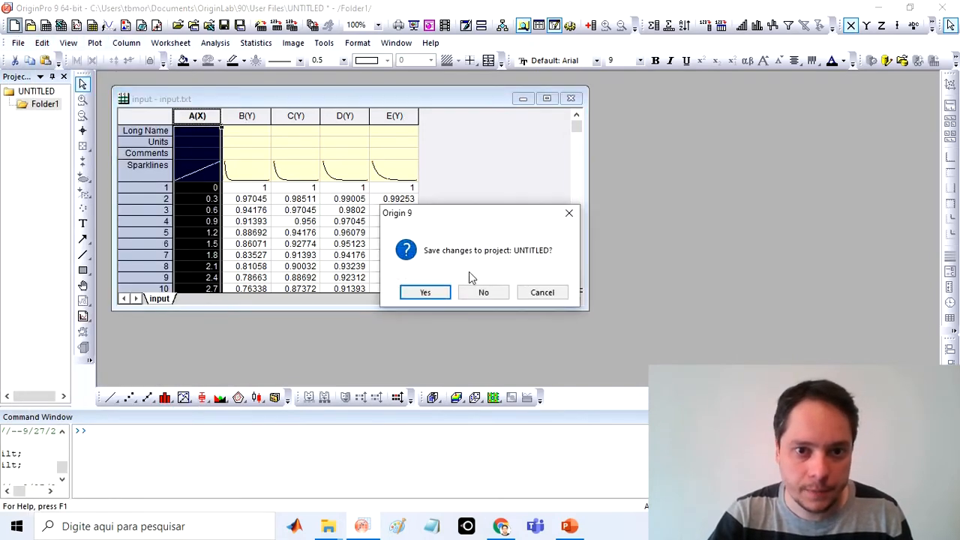
pyautogui.click(480, 292)
# - Import CPMG_1.dat into Book1 as a single ASCII file
pyautogui.click(18, 43)
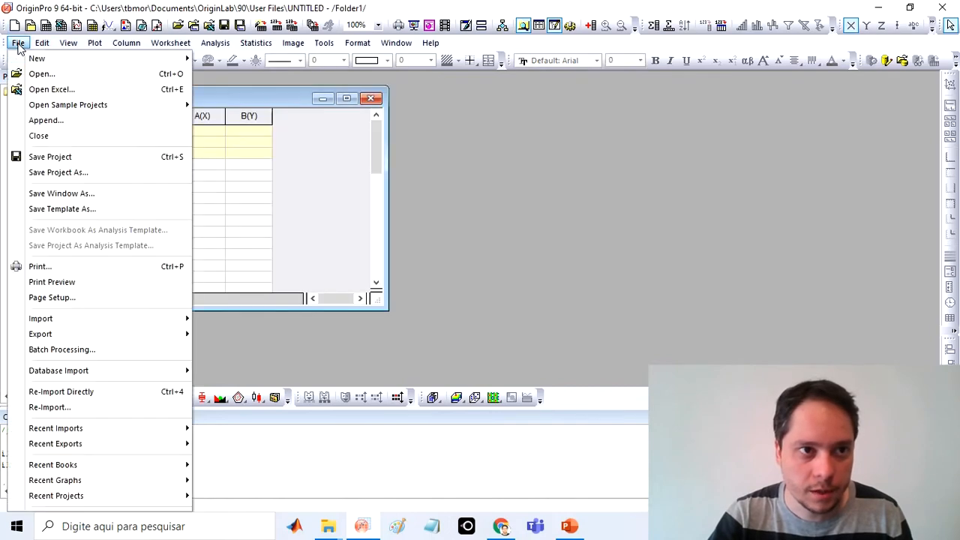
pyautogui.moveTo(96, 321)
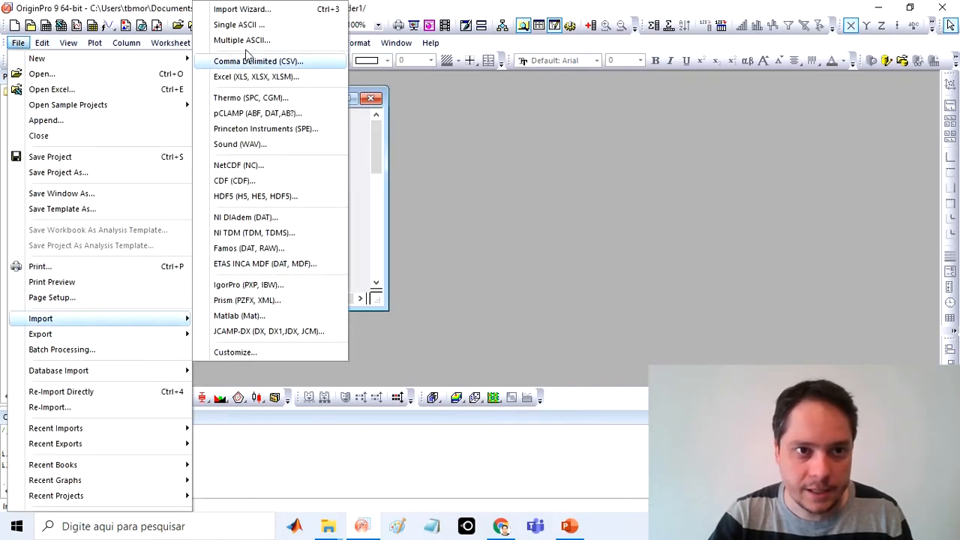
pyautogui.click(236, 24)
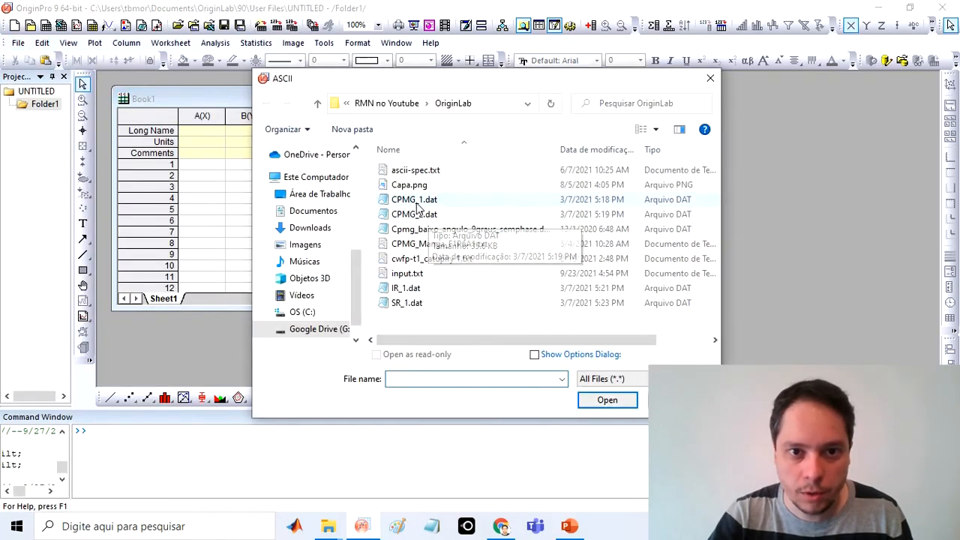
pyautogui.doubleClick(417, 203)
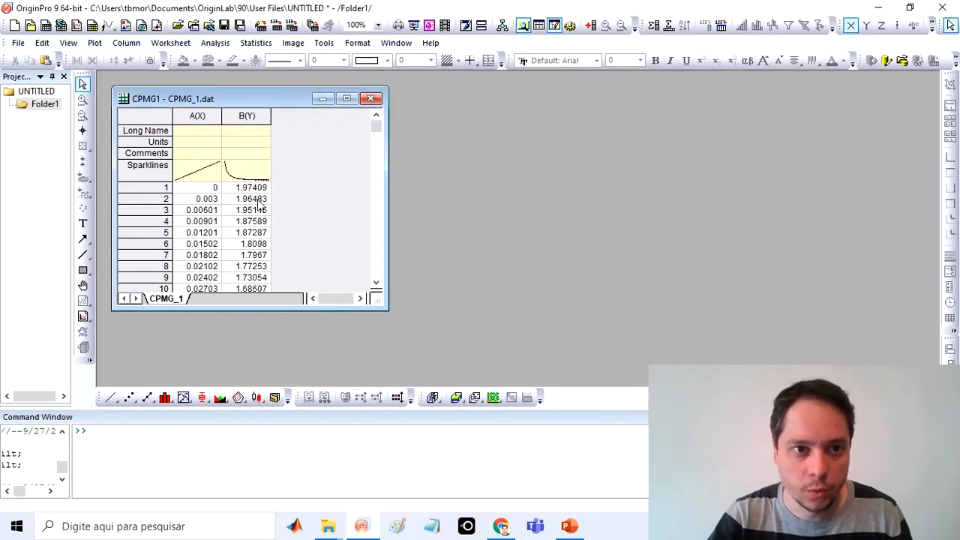
# - Add a new workbook, import CPMG_2.dat into it, place it beside the CPMG_1 workbook and compare their X columns
pyautogui.click(46, 25)
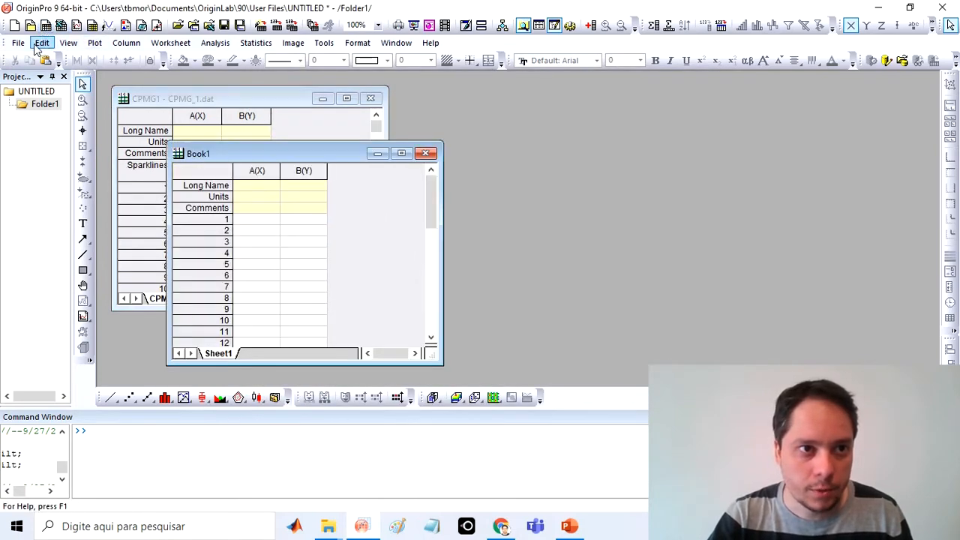
pyautogui.click(18, 42)
pyautogui.moveTo(68, 324)
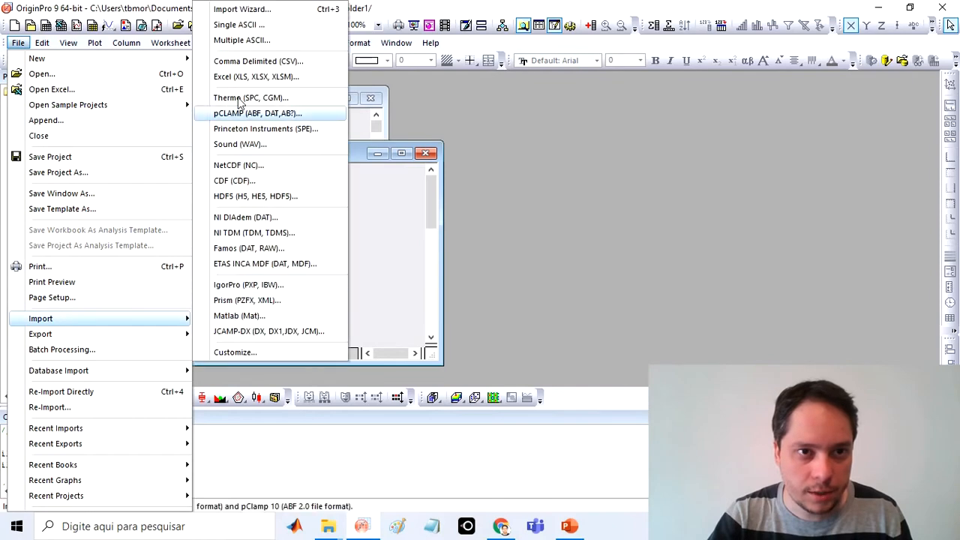
pyautogui.click(238, 24)
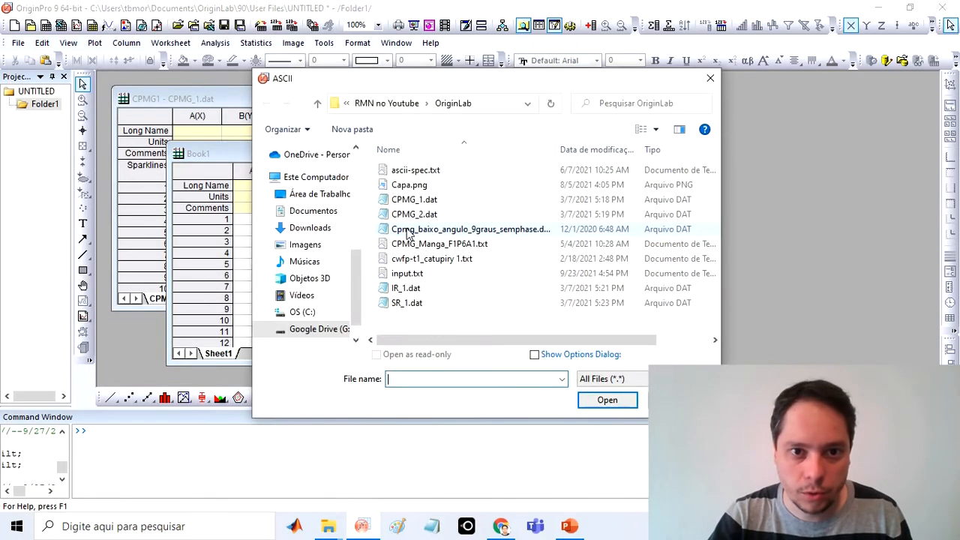
pyautogui.doubleClick(414, 214)
pyautogui.moveTo(344, 160); pyautogui.dragTo(657, 102)
pyautogui.click(565, 114)
pyautogui.click(212, 117)
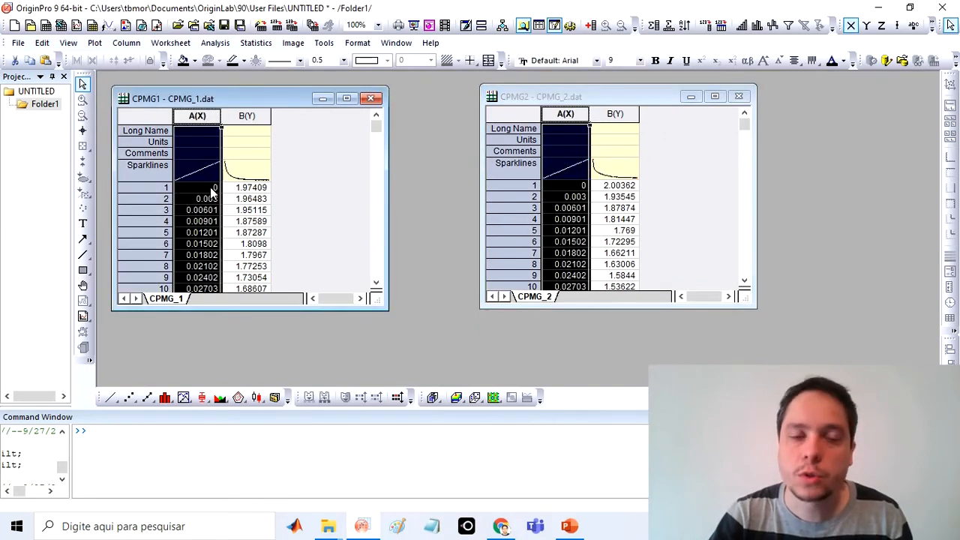
# - Add a column C to the CPMG_1 worksheet and copy the CPMG_2 worksheet's B(Y) data into it
pyautogui.click(612, 114)
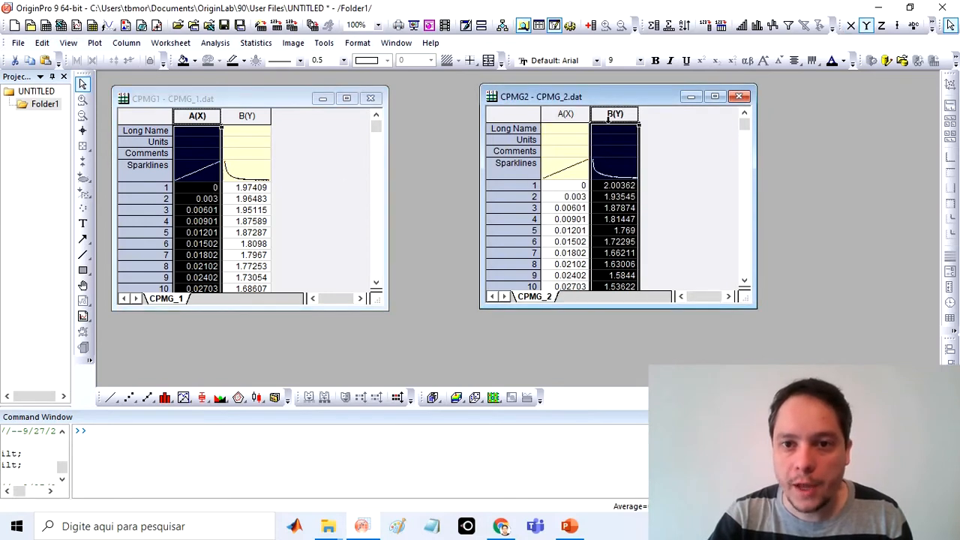
pyautogui.click(666, 133)
pyautogui.click(617, 114)
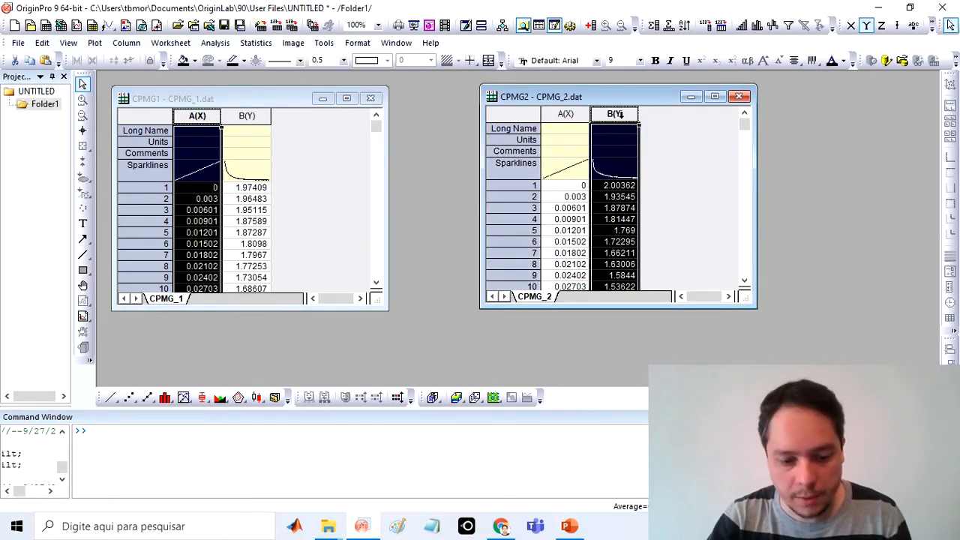
pyautogui.click(306, 127)
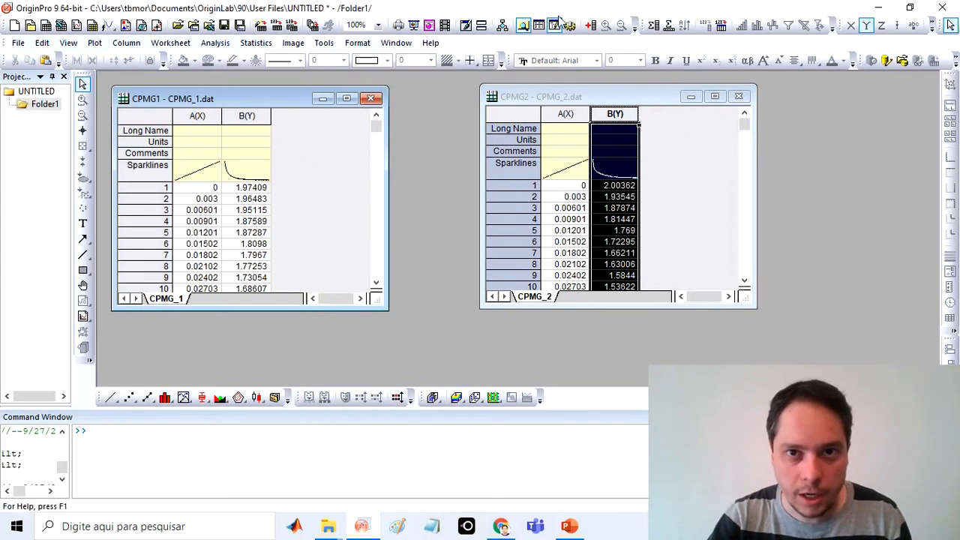
pyautogui.click(589, 25)
pyautogui.click(296, 117)
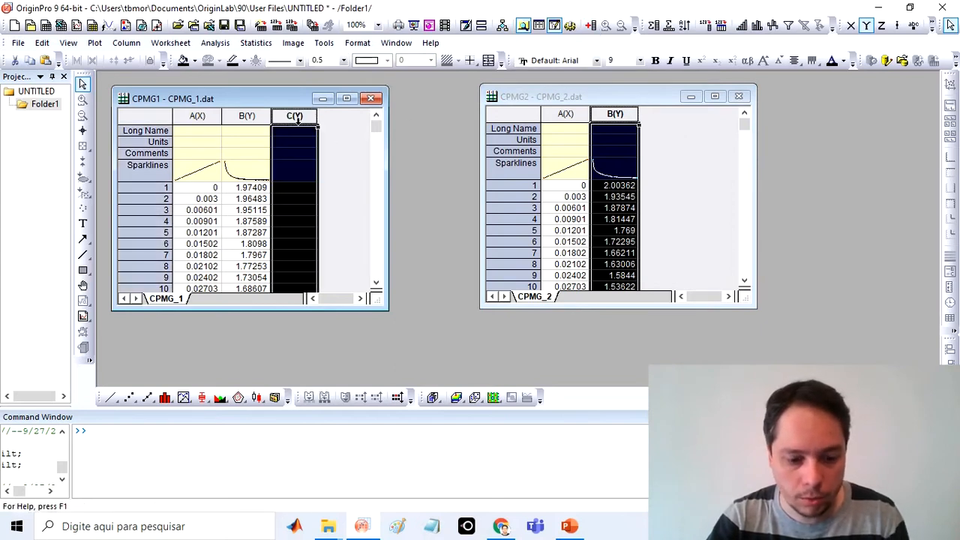
pyautogui.hotkey('ctrl', 'v')
# - Examine the two Y columns of the CPMG_1 worksheet and check where their last data rows end
pyautogui.moveTo(294, 117); pyautogui.dragTo(255, 118)
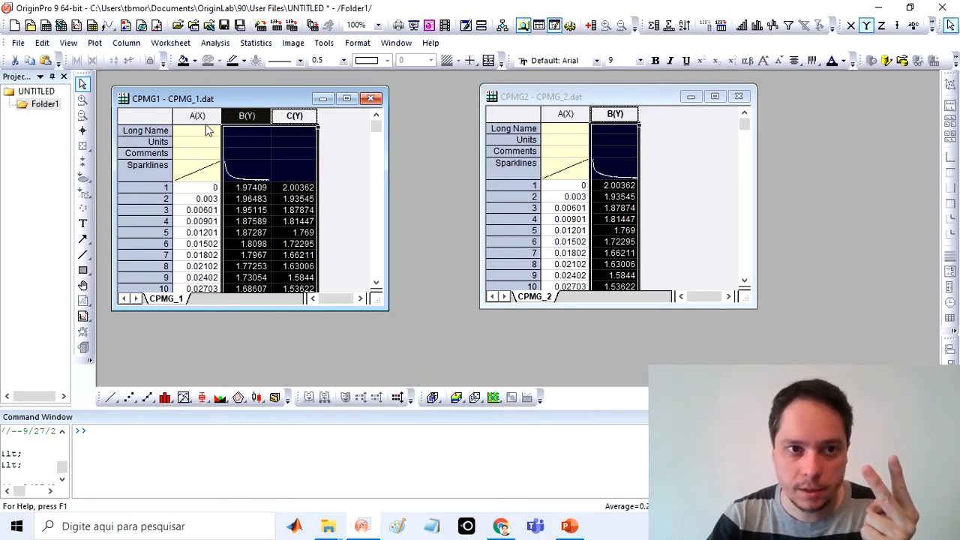
pyautogui.moveTo(377, 126); pyautogui.dragTo(378, 280)
pyautogui.click(368, 239)
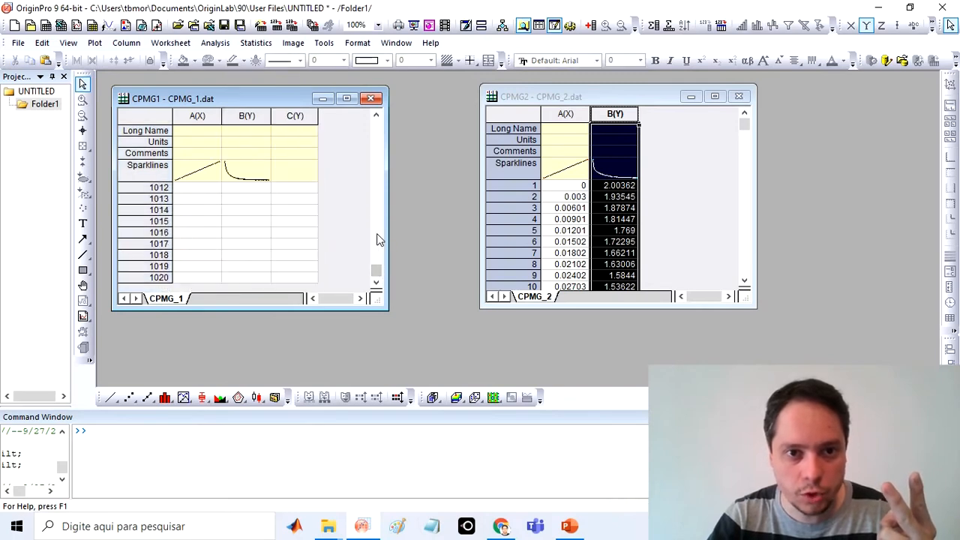
pyautogui.click(378, 234)
pyautogui.click(379, 232)
pyautogui.click(379, 233)
pyautogui.click(378, 282)
pyautogui.click(378, 282)
pyautogui.click(378, 282)
pyautogui.click(378, 282)
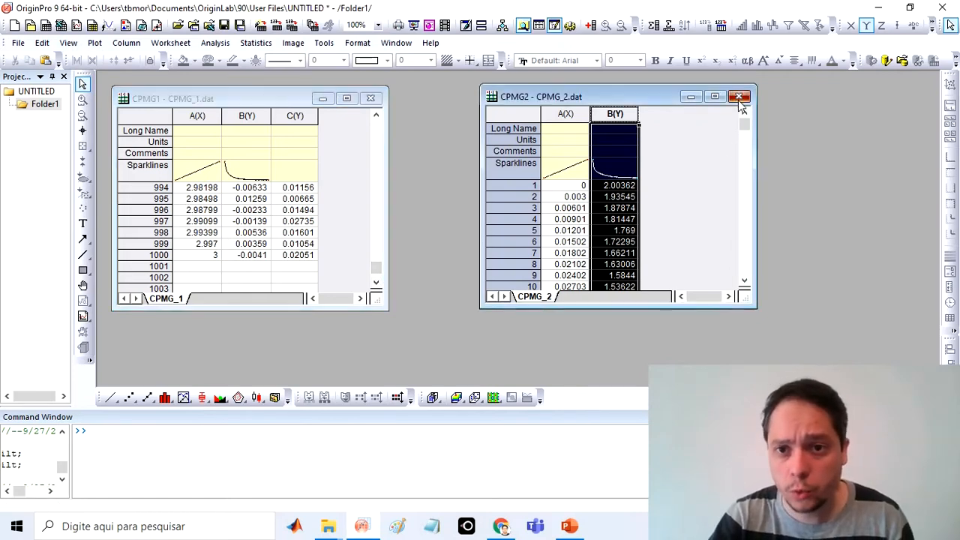
# - Close and delete the CPMG_2 workbook and return to the first rows of the CPMG_1 worksheet
pyautogui.click(738, 96)
pyautogui.click(411, 289)
pyautogui.moveTo(378, 262); pyautogui.dragTo(383, 106)
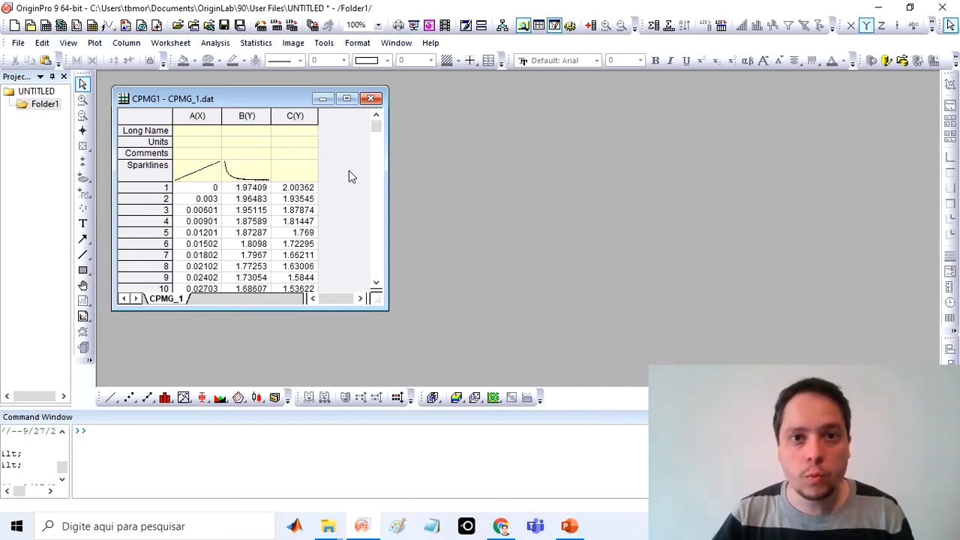
# - Run the ilt command in the Command Window to view the single ILT dialog, and cancel it
pyautogui.click(195, 436)
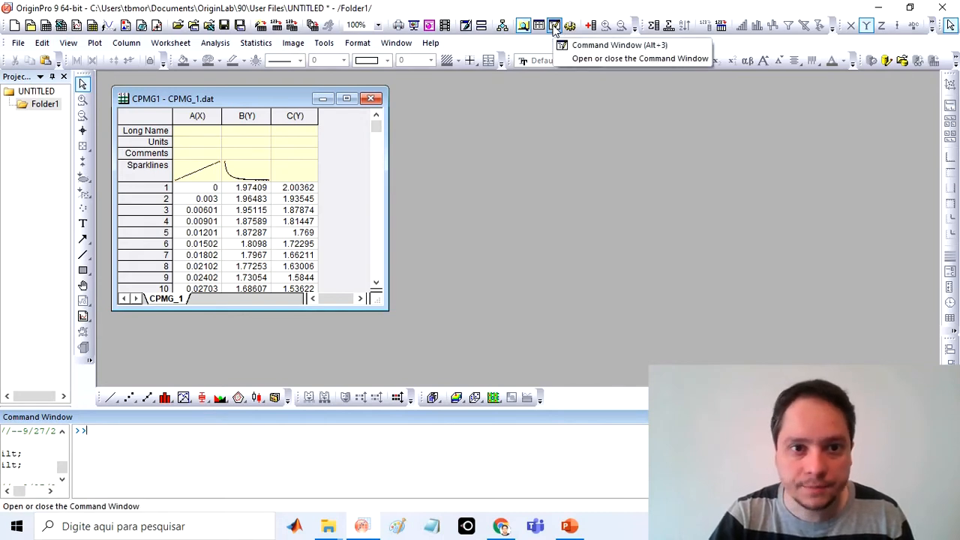
pyautogui.write('ilt')
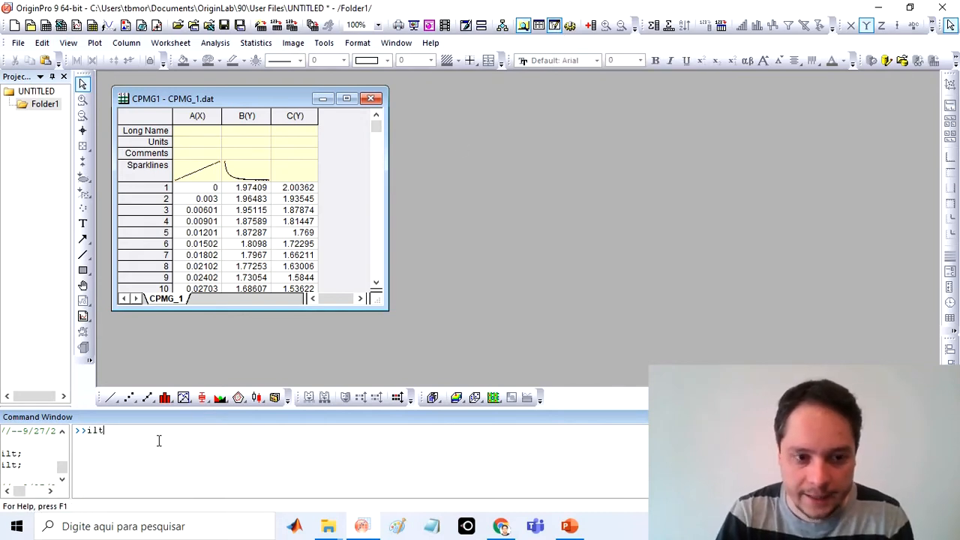
pyautogui.press('Return')
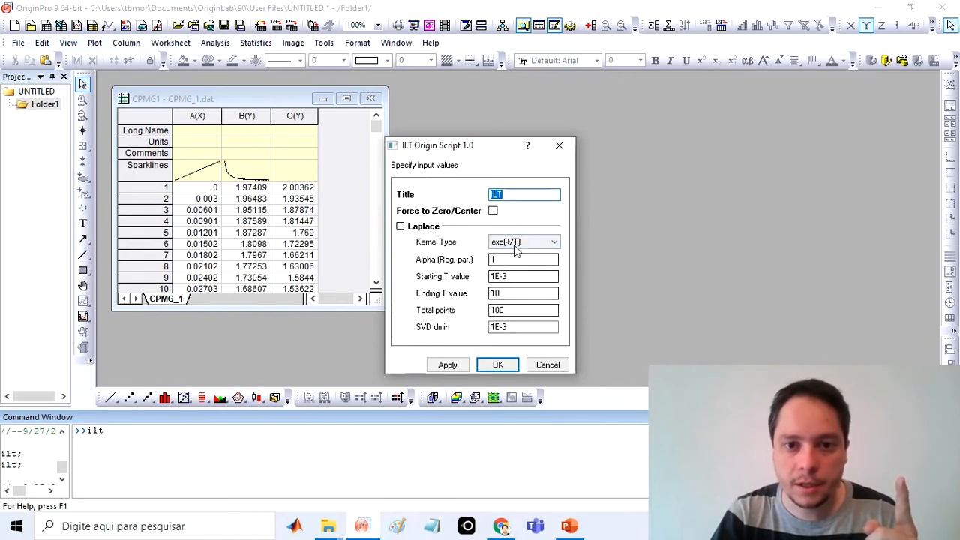
pyautogui.click(554, 367)
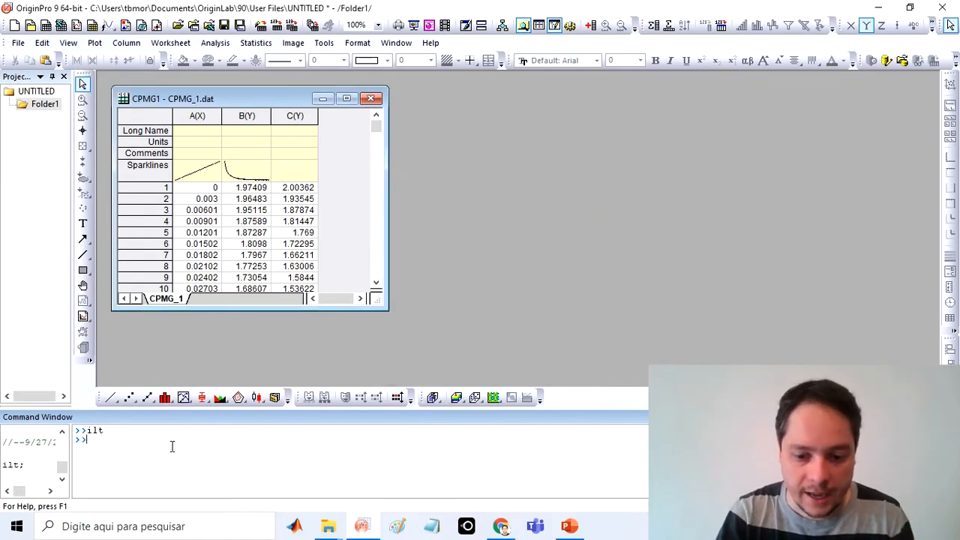
# - Run the iltm command to open the Origin ILT Multiple dialog and place it clear of the worksheet
pyautogui.write('ilt')
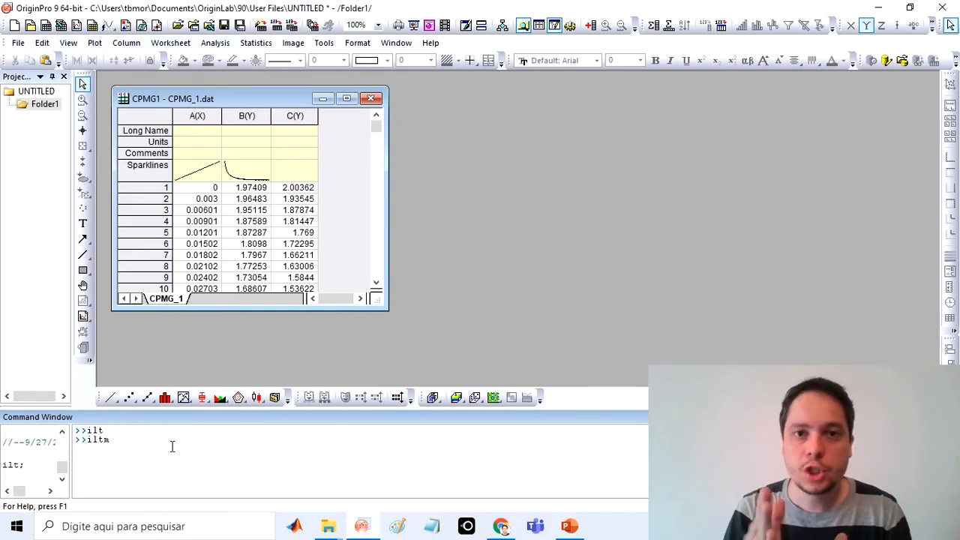
pyautogui.write('m')
pyautogui.press('Return')
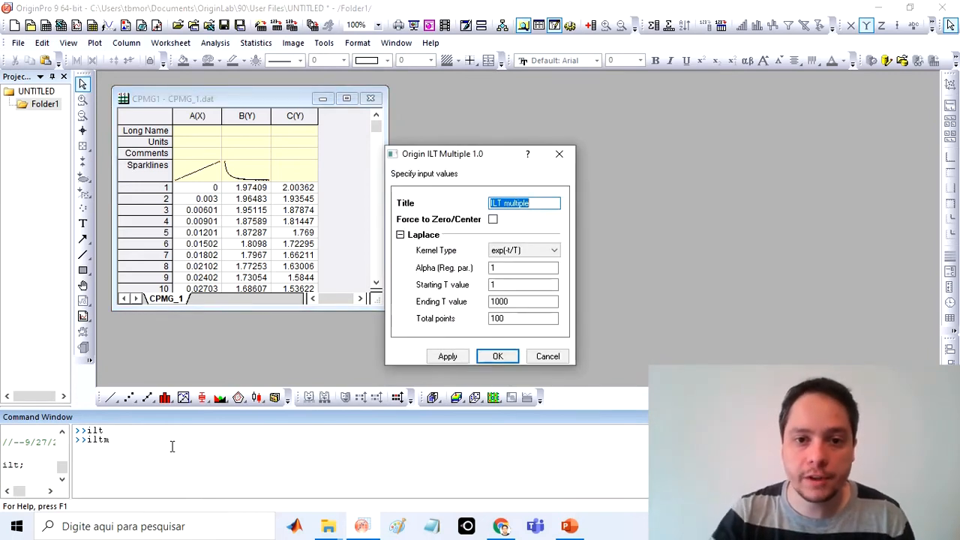
pyautogui.moveTo(508, 154); pyautogui.dragTo(552, 133)
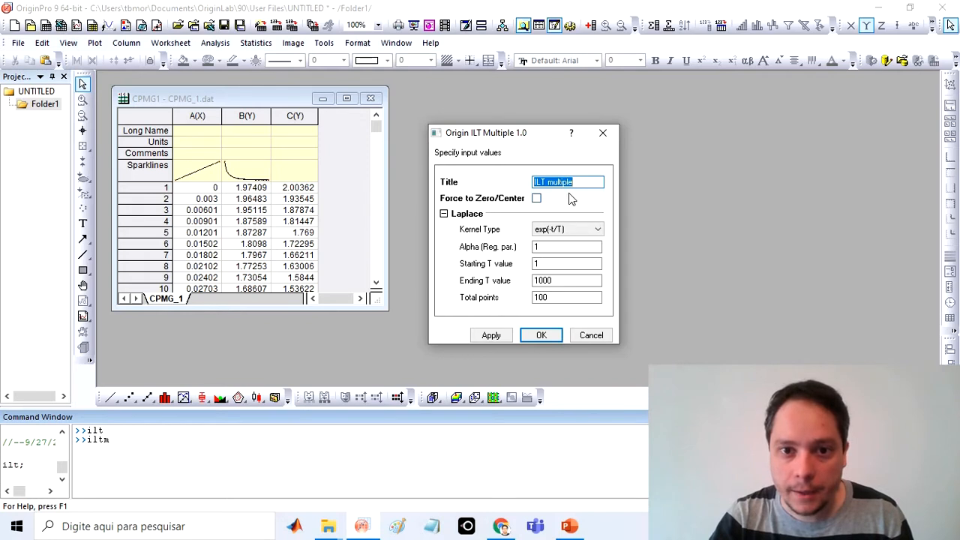
# - Select the exp(-t/T) kernel type and review the alpha, T range and total points values in the dialog
pyautogui.click(570, 228)
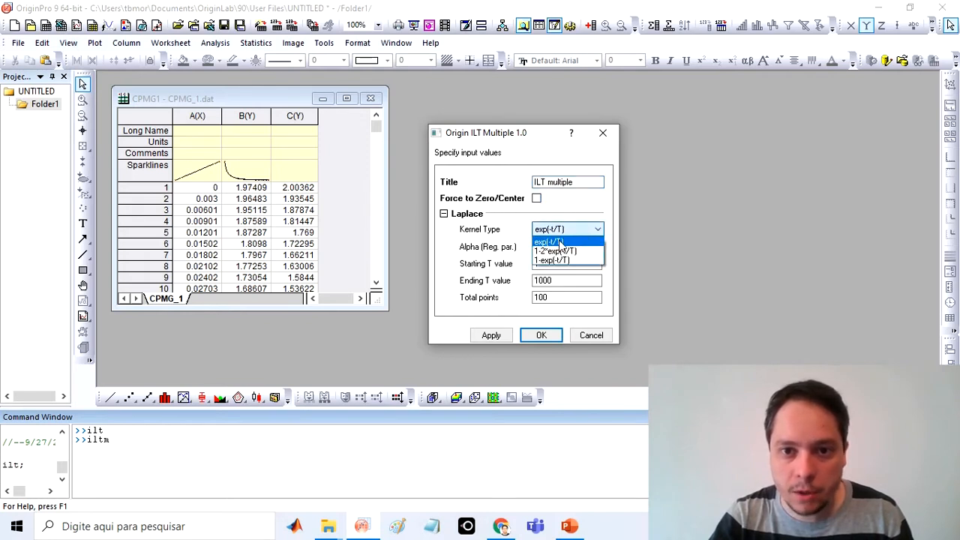
pyautogui.click(555, 241)
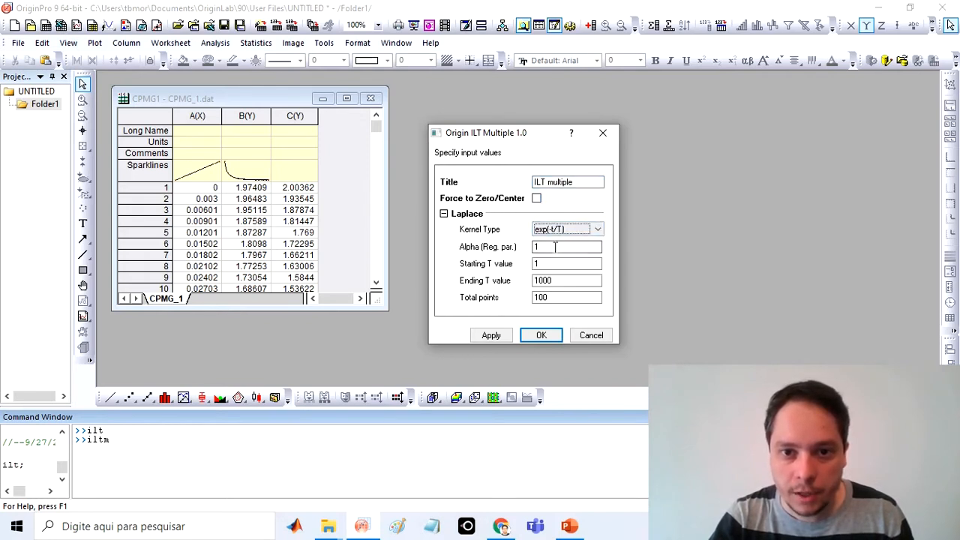
pyautogui.click(537, 248)
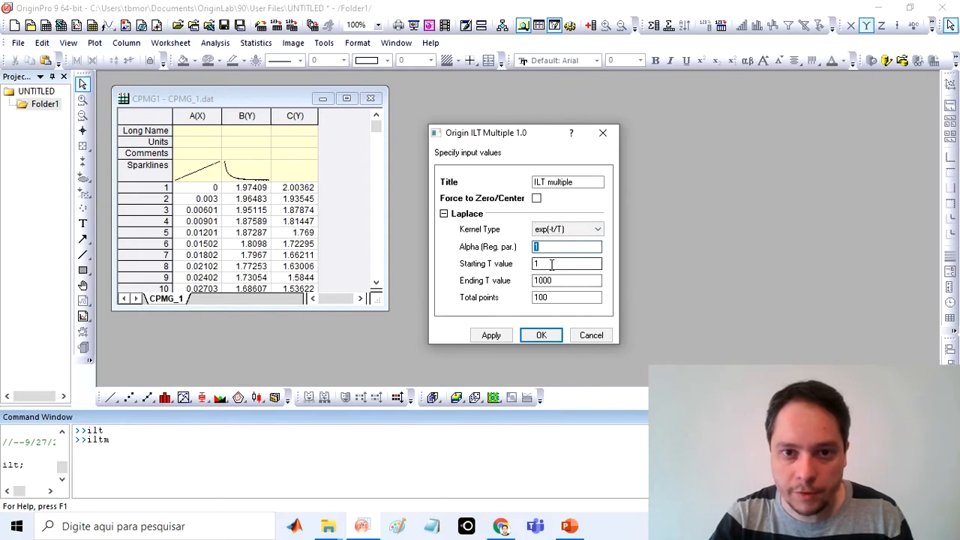
pyautogui.click(551, 264)
pyautogui.click(553, 297)
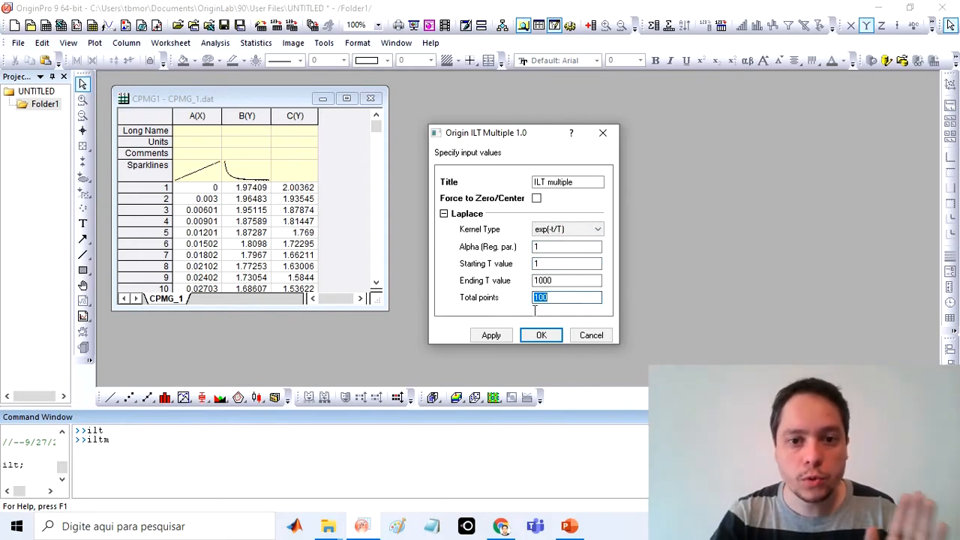
# - Apply the ILT Multiple settings, dismiss the About message and run the multiple inverse Laplace transform through to its output
pyautogui.click(490, 336)
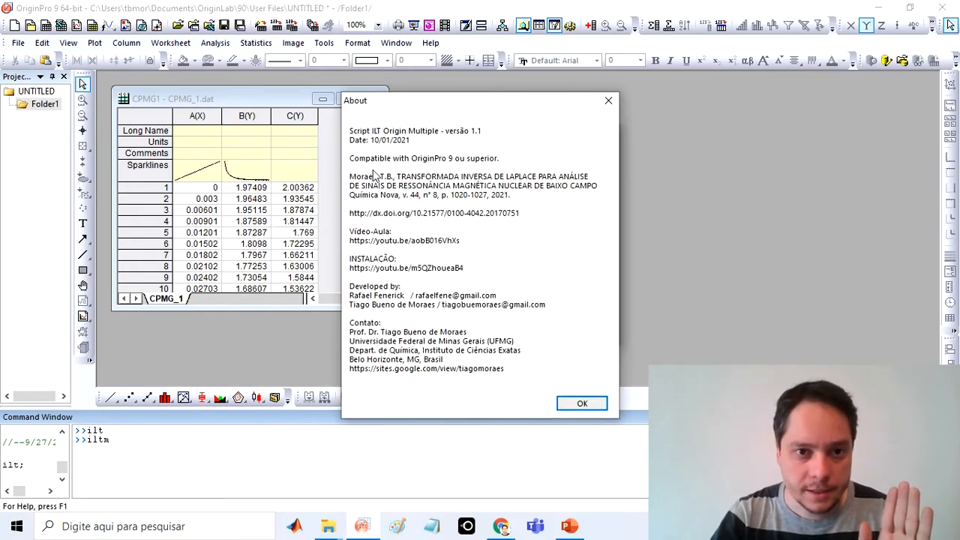
pyautogui.click(571, 403)
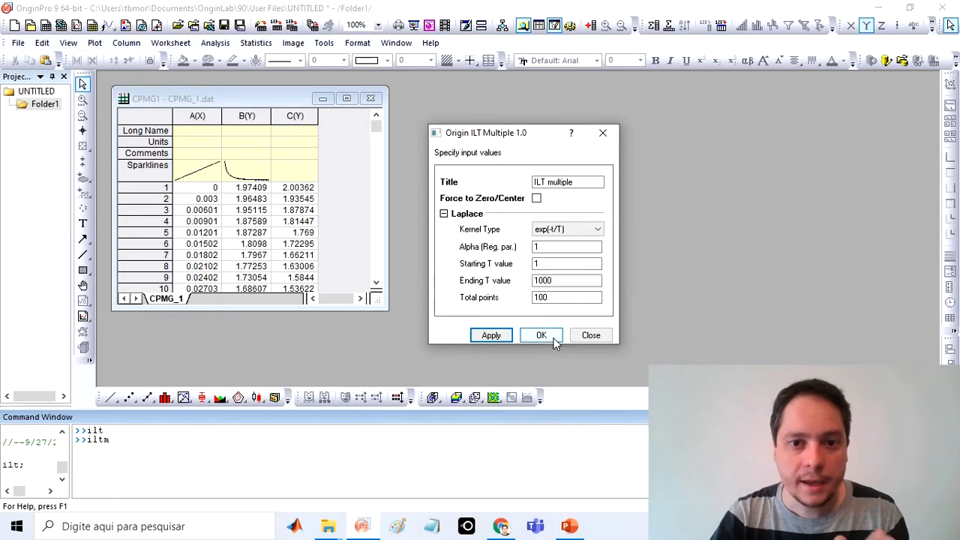
pyautogui.click(541, 335)
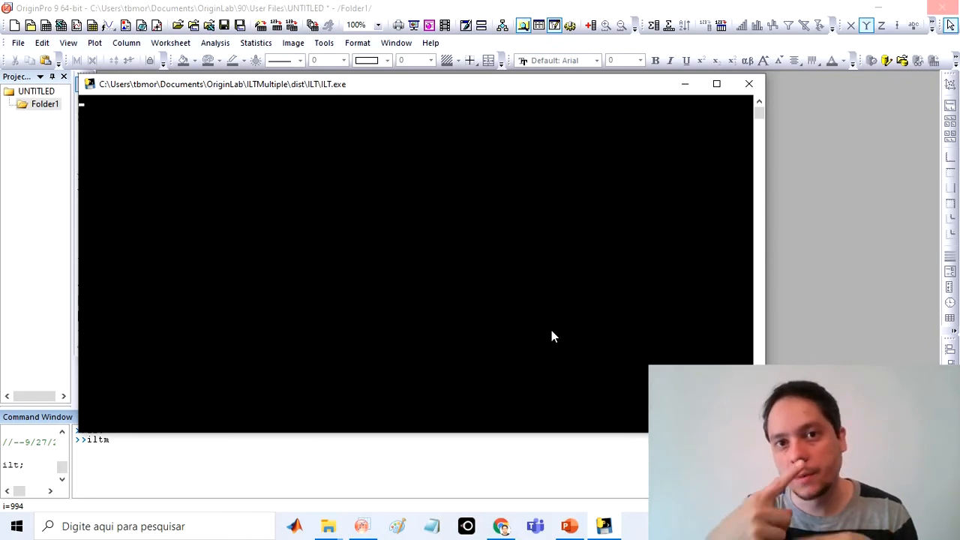
pyautogui.press('Return')
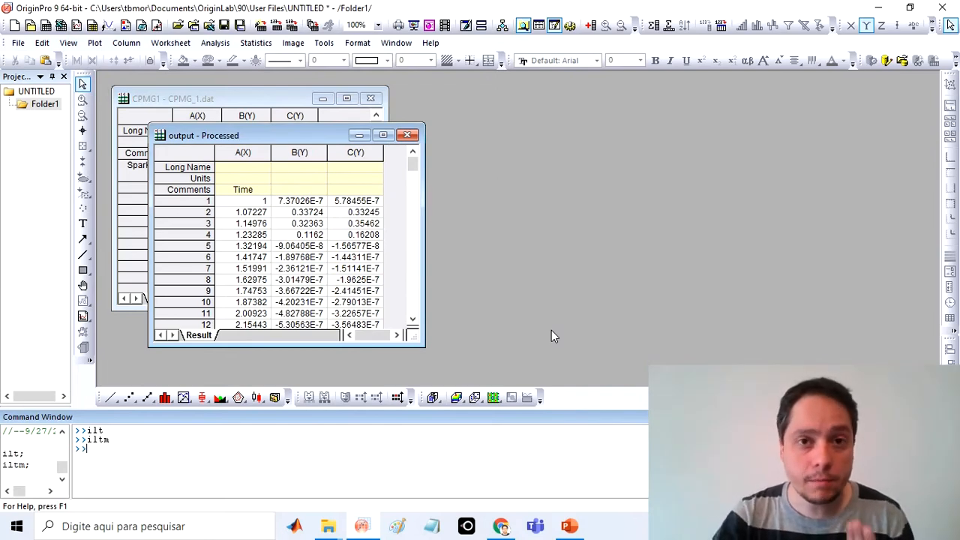
# - Place the output workbook beside CPMG_1 and compare its A, B and C columns with the source Y columns
pyautogui.moveTo(345, 143); pyautogui.dragTo(588, 126)
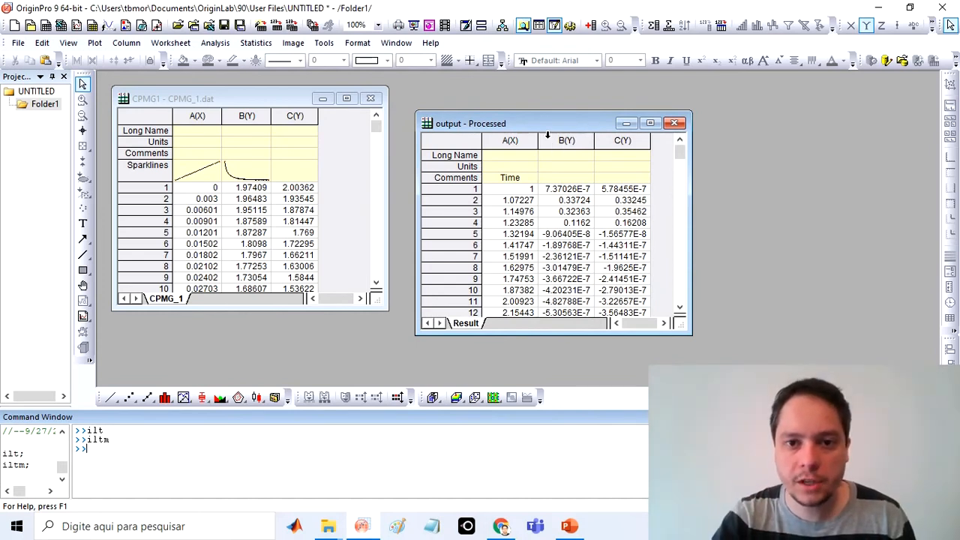
pyautogui.moveTo(521, 141); pyautogui.dragTo(643, 183)
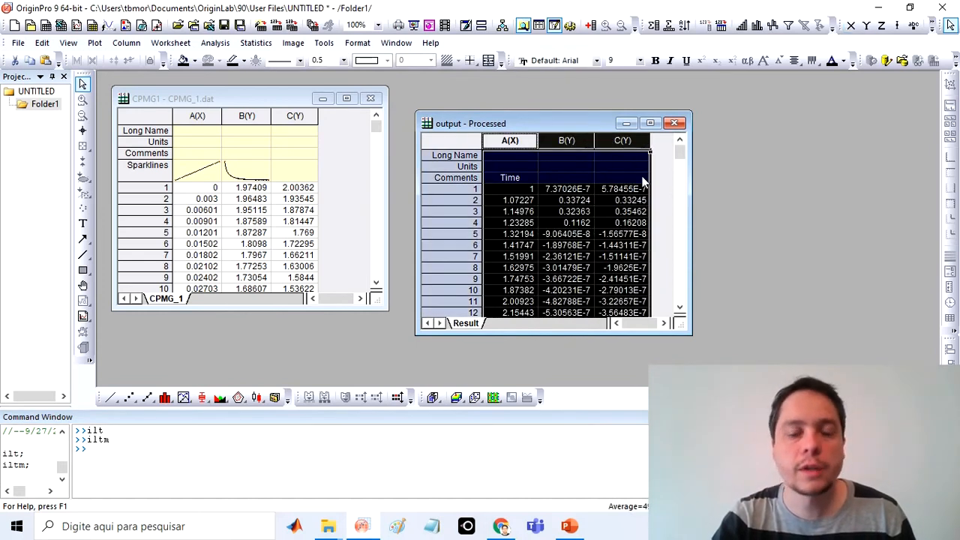
pyautogui.click(510, 142)
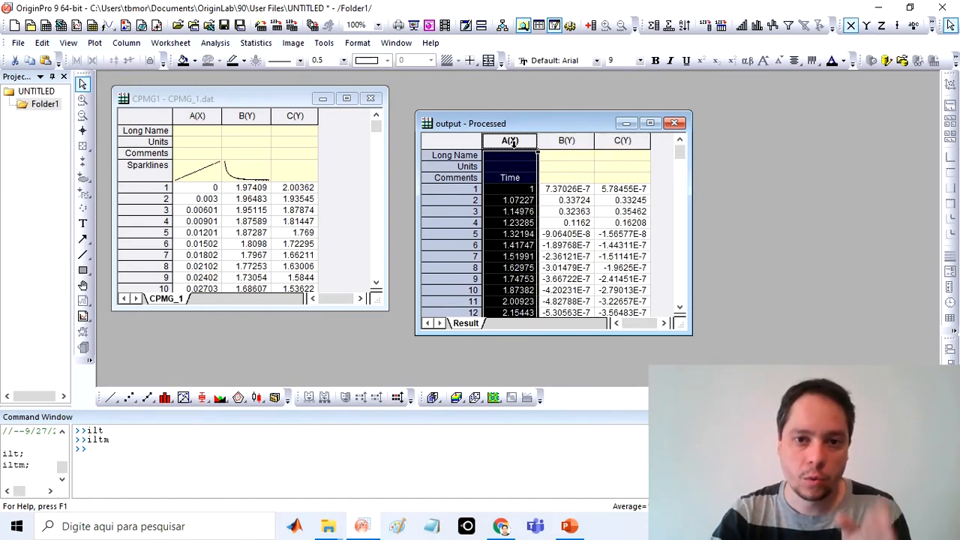
pyautogui.click(566, 141)
pyautogui.click(248, 117)
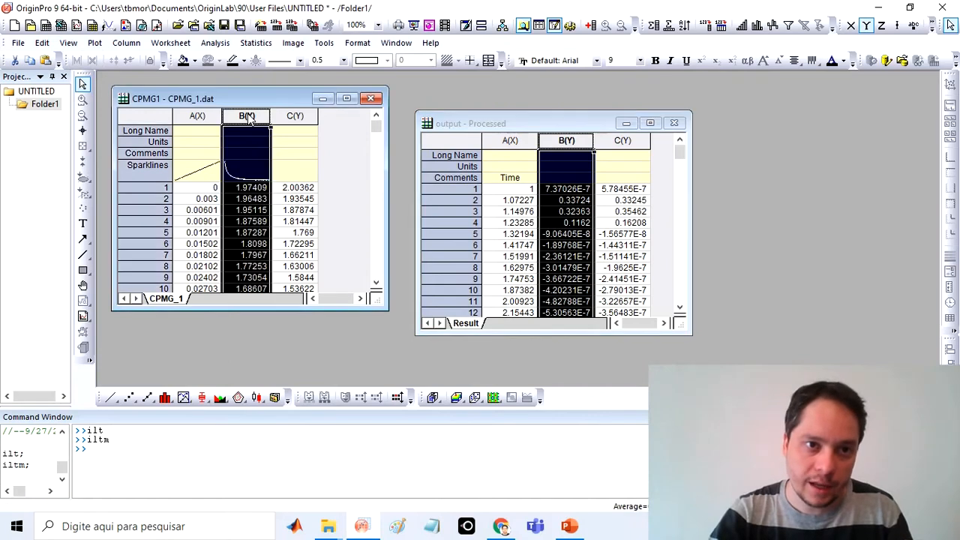
pyautogui.click(624, 143)
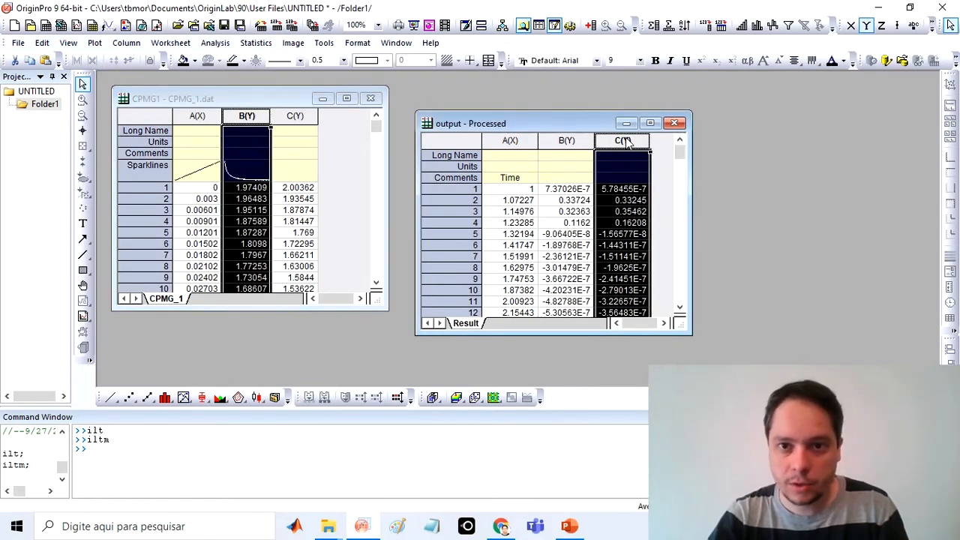
pyautogui.click(292, 119)
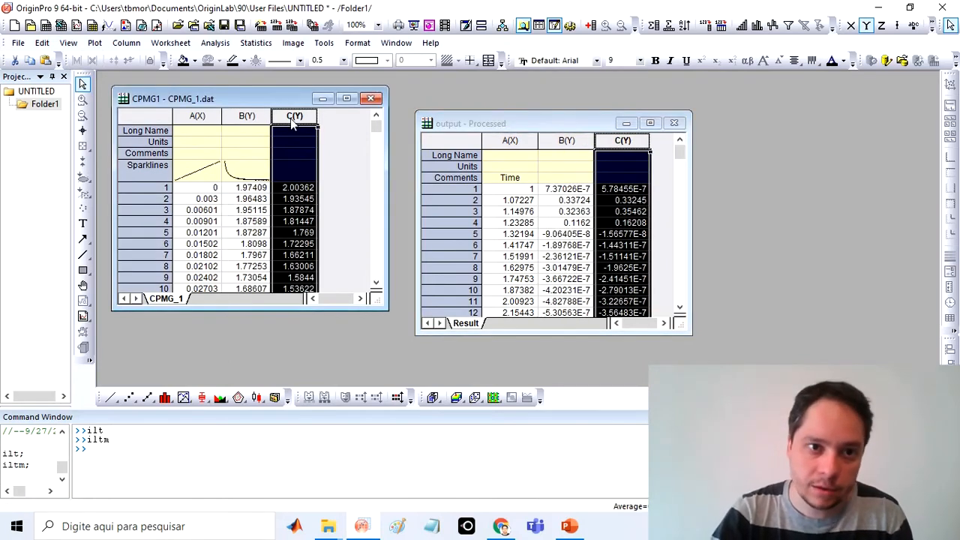
# - Label the CPMG_1 worksheet's Y columns in the Comments row, entering 1 for column B and 2 for column C
pyautogui.click(257, 153)
pyautogui.write('1')
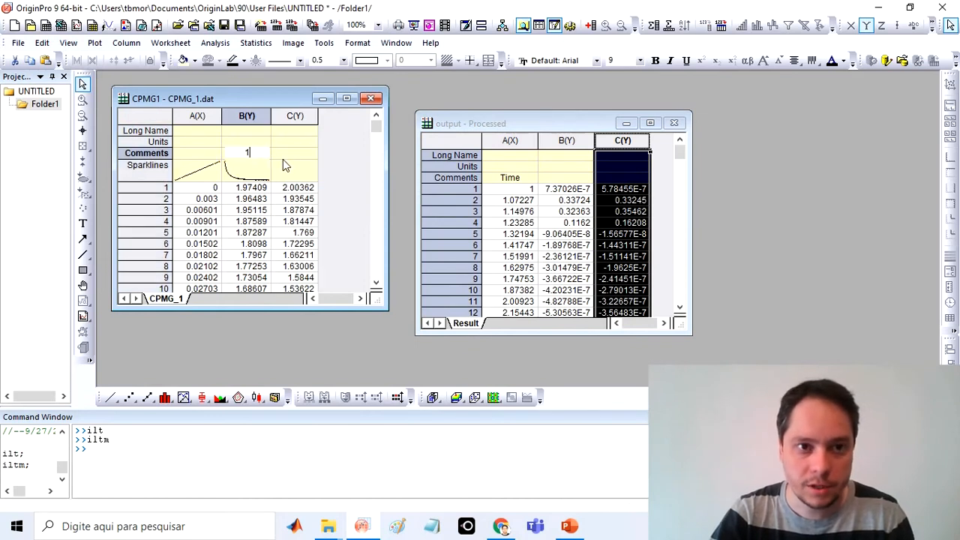
pyautogui.click(295, 153)
pyautogui.write('2')
pyautogui.click(261, 180)
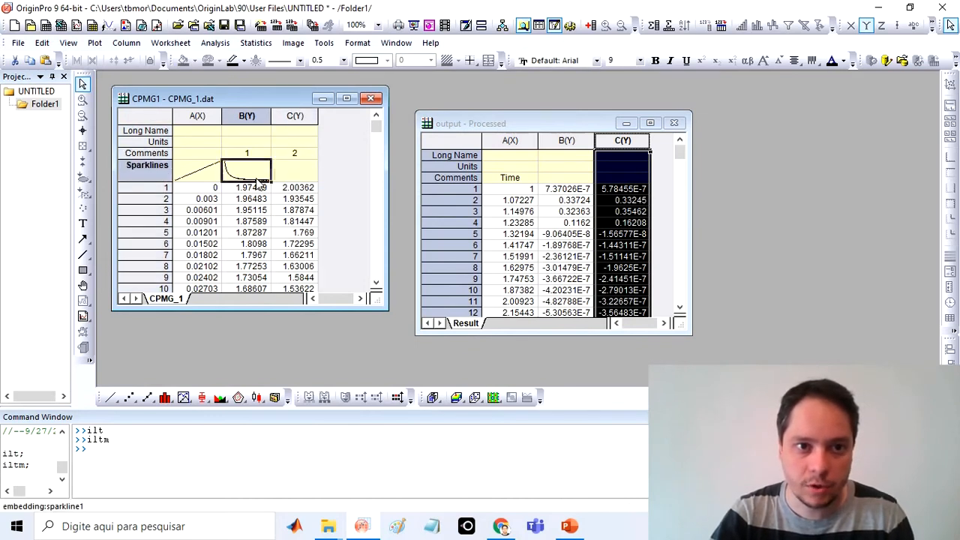
# - Enter the comments 1 for column B and 2 for column C in the output workbook's Result sheet
pyautogui.click(558, 178)
pyautogui.write('1')
pyautogui.click(624, 178)
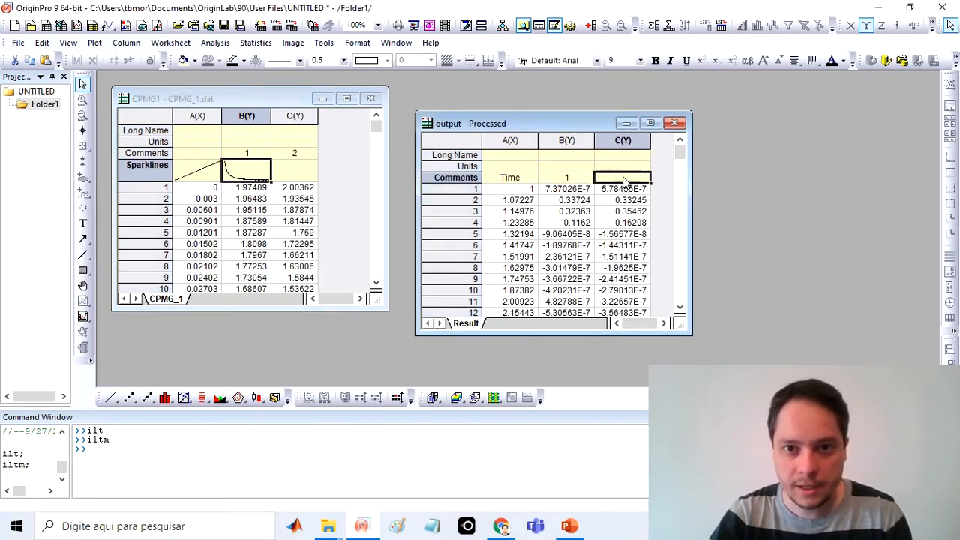
pyautogui.write('2')
pyautogui.click(654, 203)
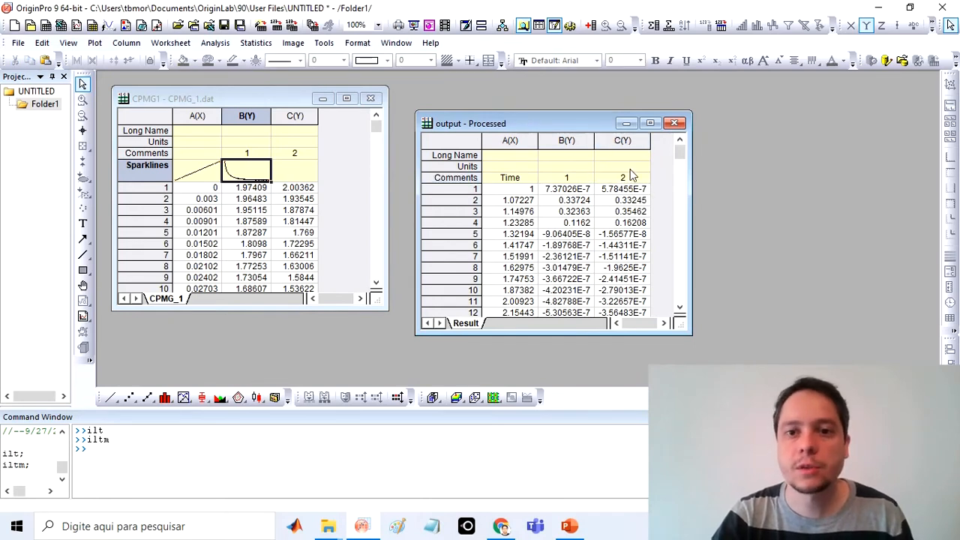
# - Plot columns B and C of the Result sheet together as a line graph
pyautogui.moveTo(623, 142); pyautogui.dragTo(567, 141)
pyautogui.rightClick(573, 142)
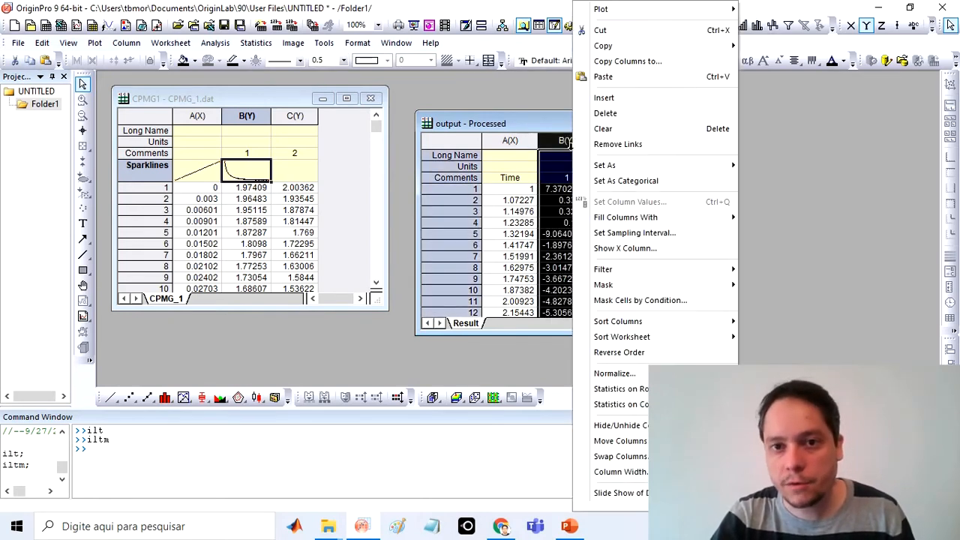
pyautogui.moveTo(660, 9)
pyautogui.moveTo(761, 9)
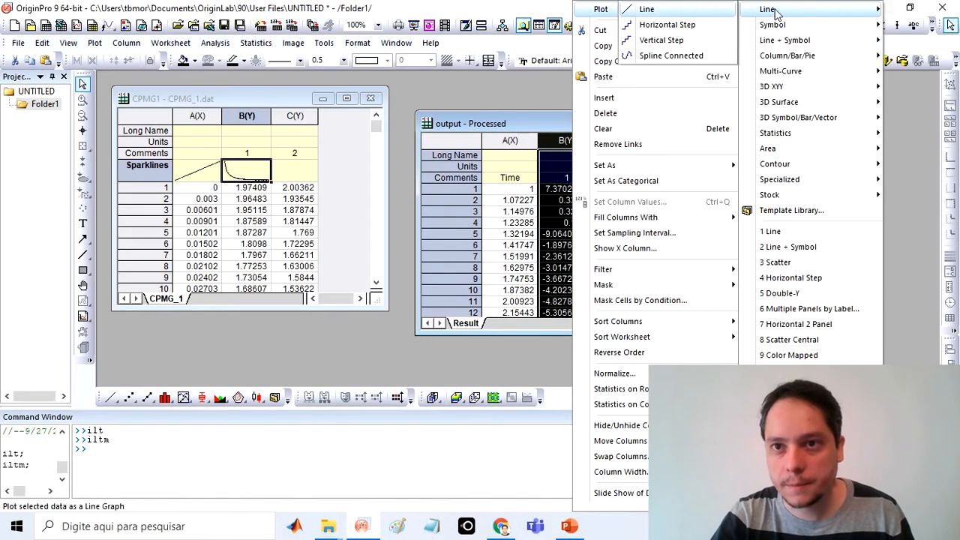
pyautogui.click(687, 10)
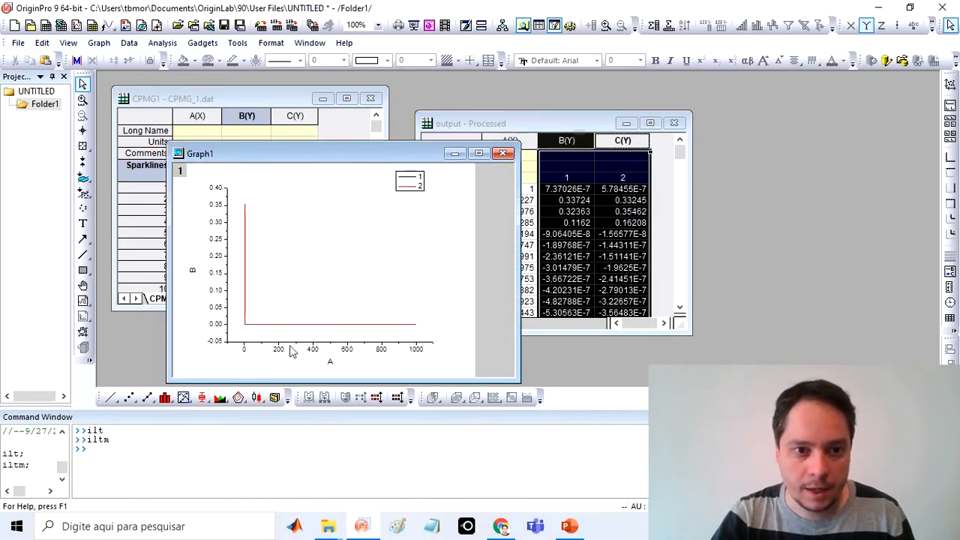
# - Set the graph's X axis scale to Log10, rescale the graph and move it clear of the CPMG_1 worksheet
pyautogui.doubleClick(300, 349)
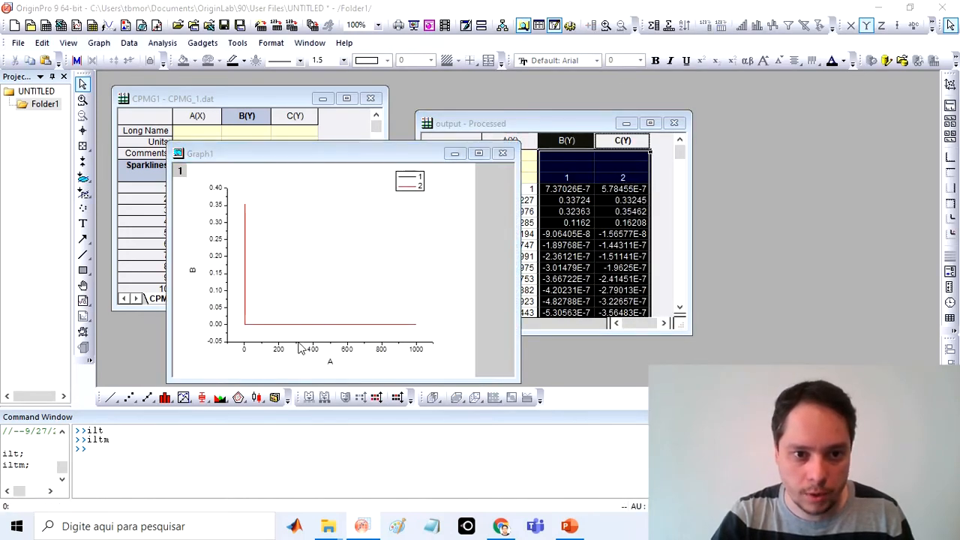
pyautogui.click(465, 252)
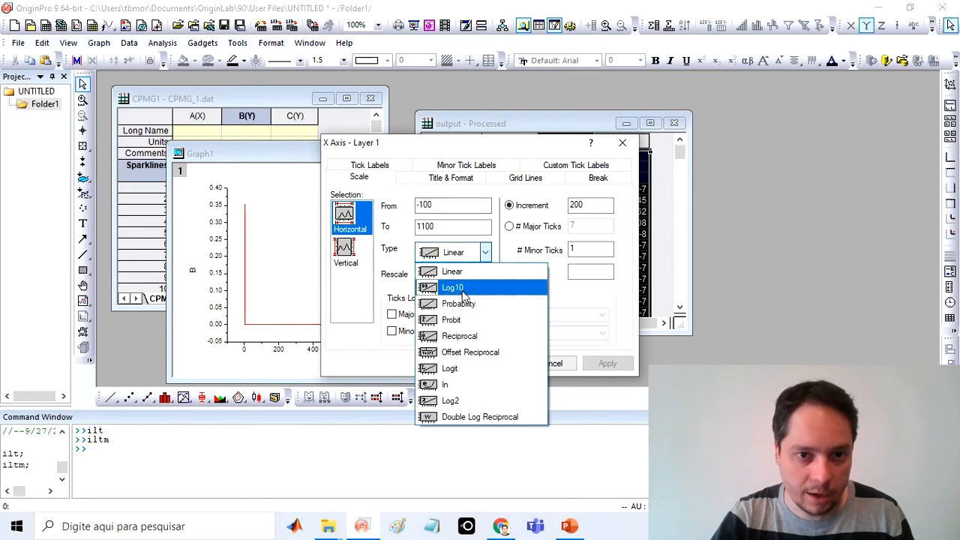
pyautogui.click(462, 290)
pyautogui.click(596, 365)
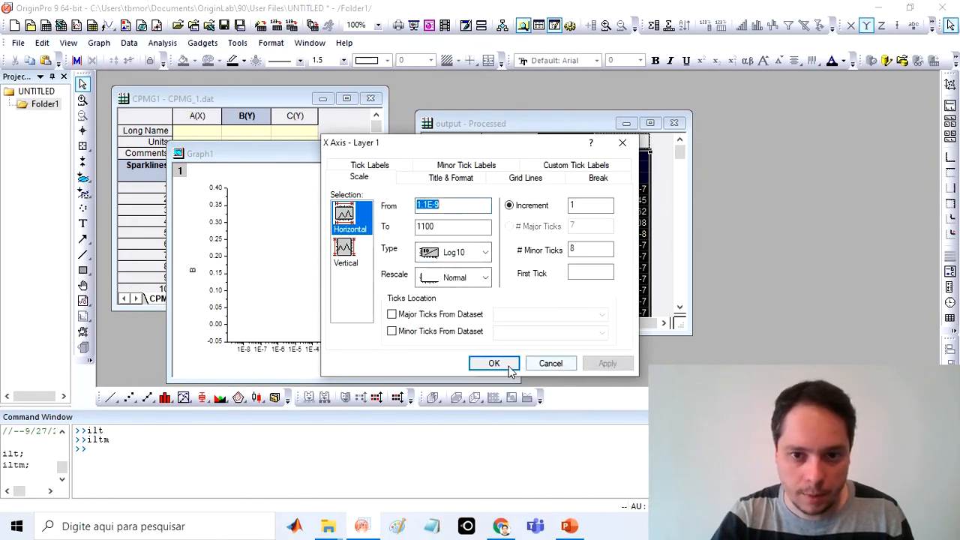
pyautogui.click(494, 364)
pyautogui.hotkey('ctrl', 'r')
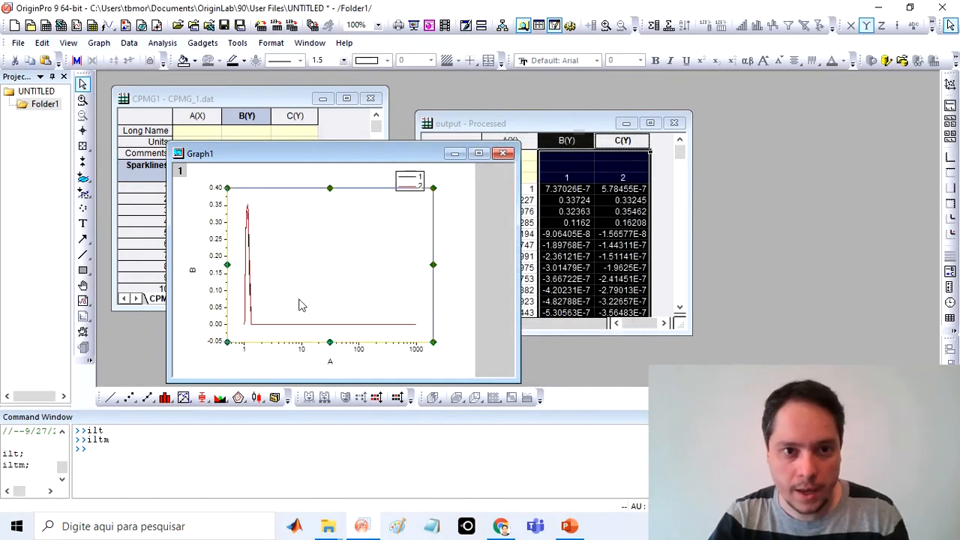
pyautogui.moveTo(360, 156); pyautogui.dragTo(725, 110)
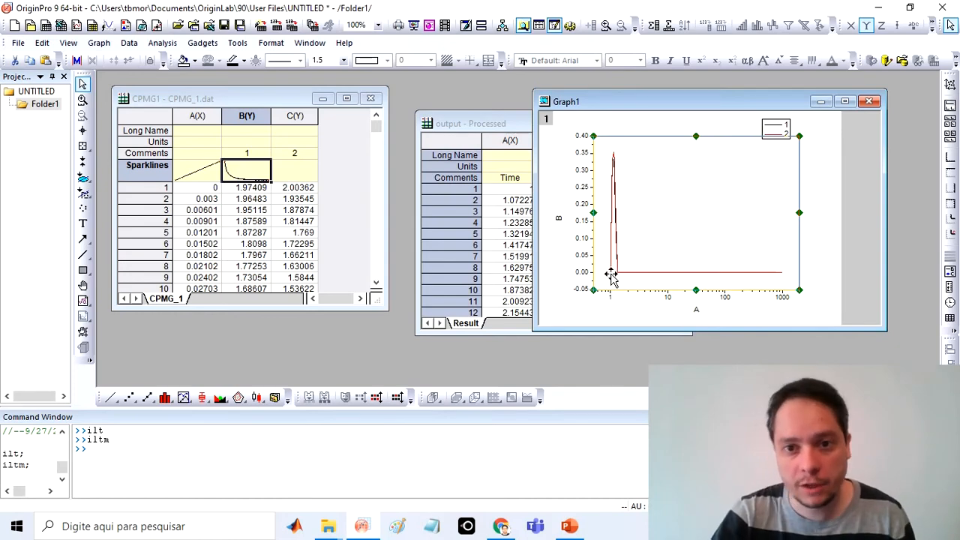
# - Close and delete Graph1 and the output workbook
pyautogui.click(870, 101)
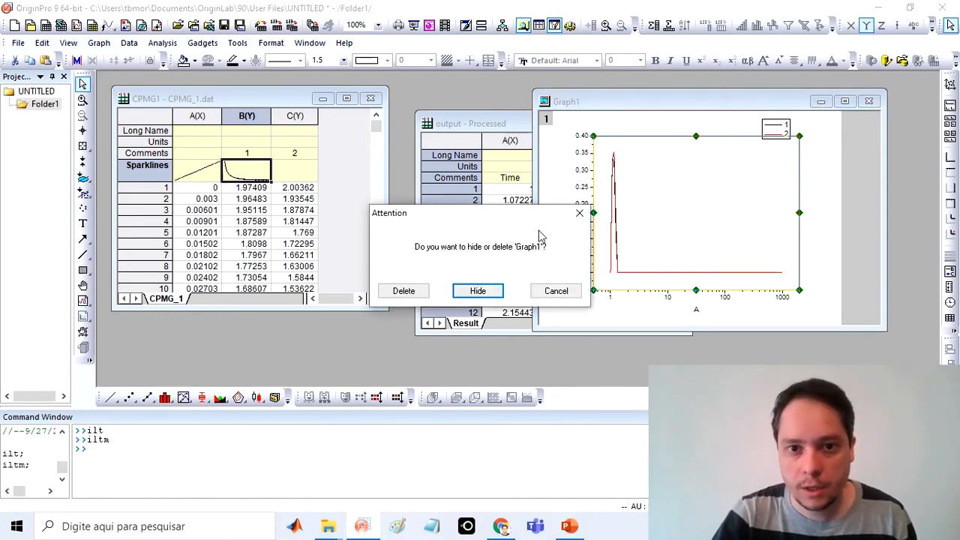
pyautogui.click(416, 290)
pyautogui.click(675, 123)
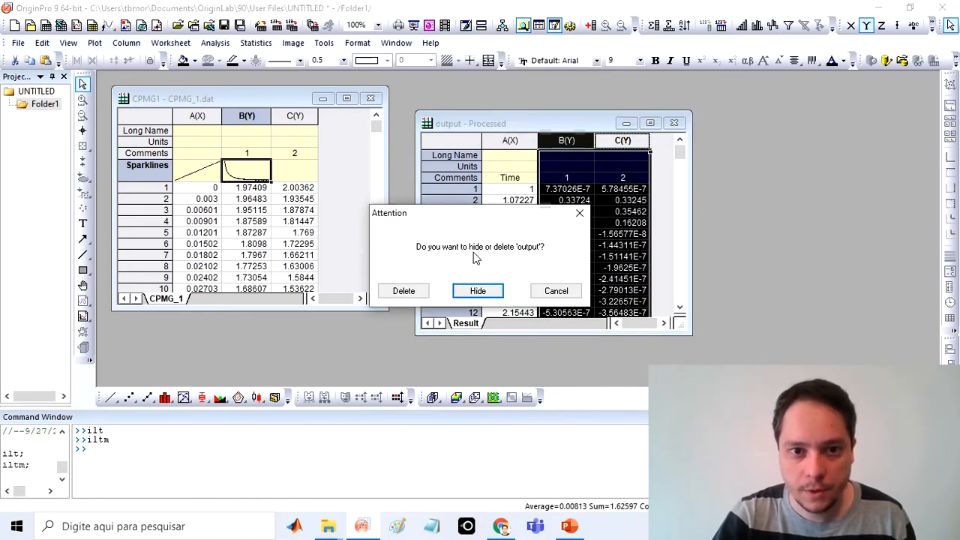
pyautogui.click(403, 287)
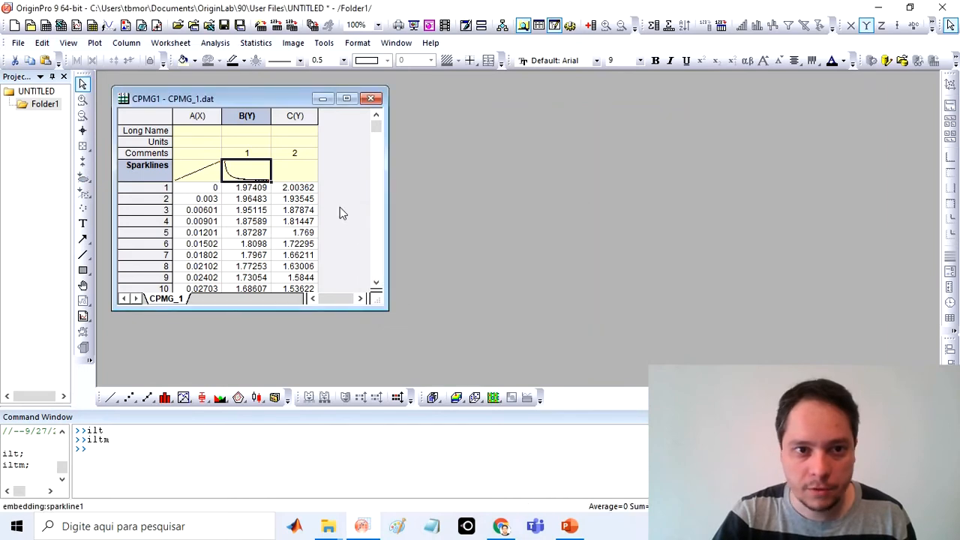
# - Rerun the iltm command with a Starting T value of 0.01 and an Ending T value of 10
pyautogui.click(261, 451)
pyautogui.write('iltm')
pyautogui.press('Return')
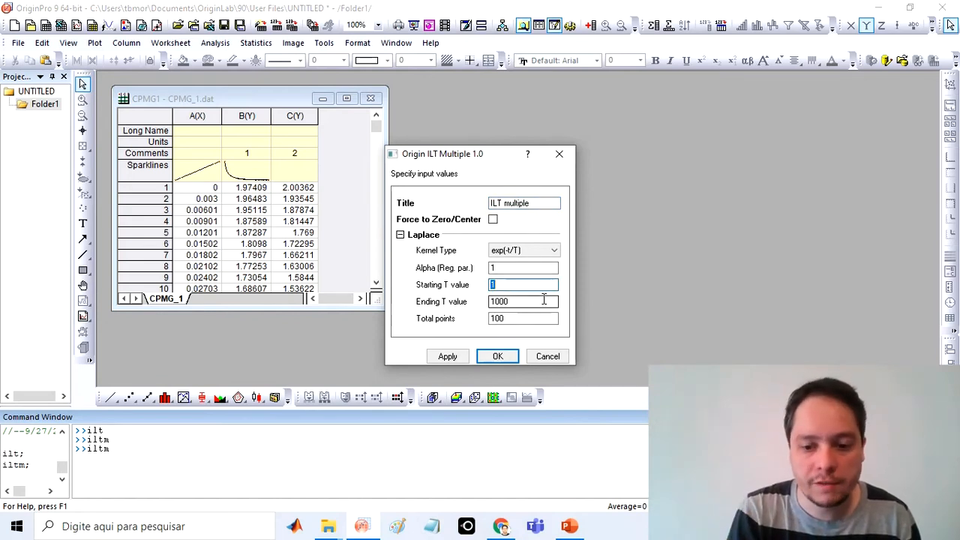
pyautogui.press('Tab')
pyautogui.write('10')
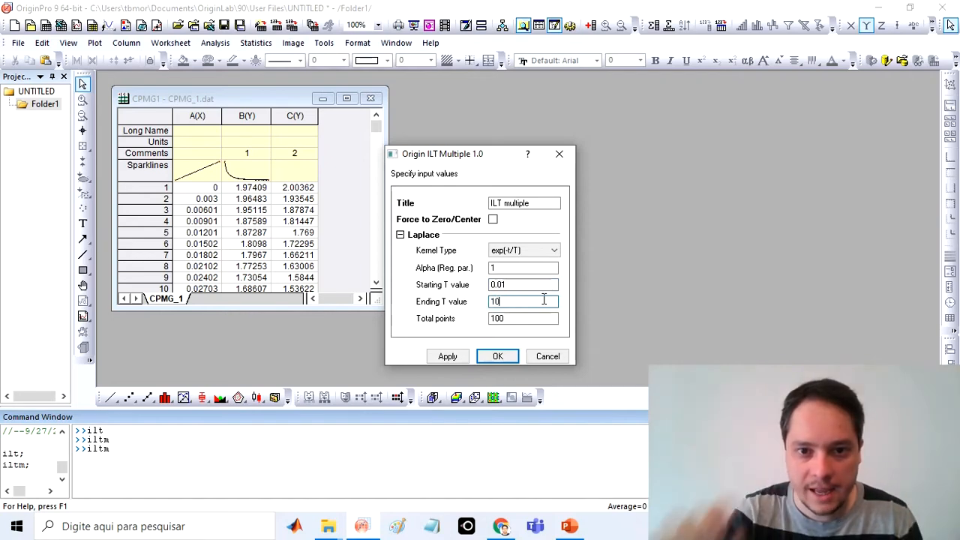
pyautogui.press('Tab')
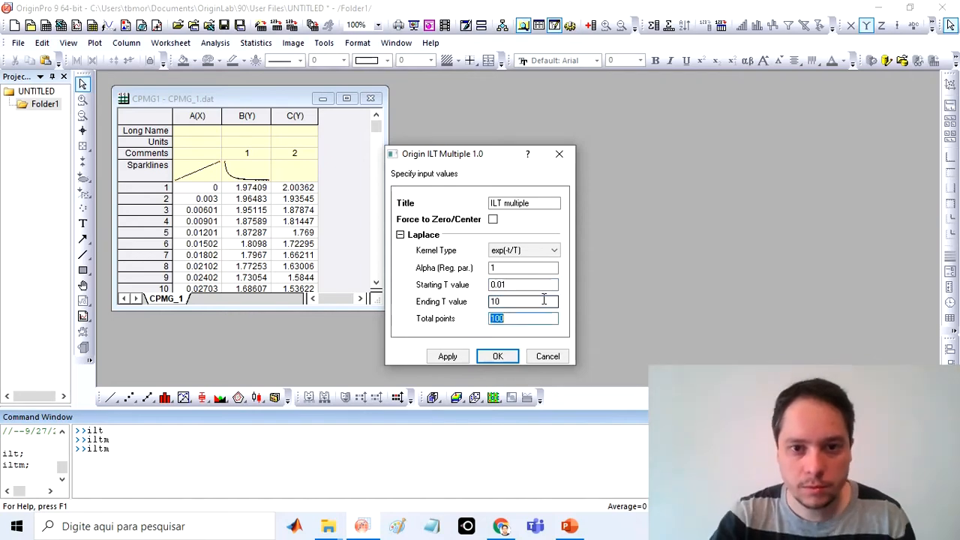
pyautogui.click(497, 357)
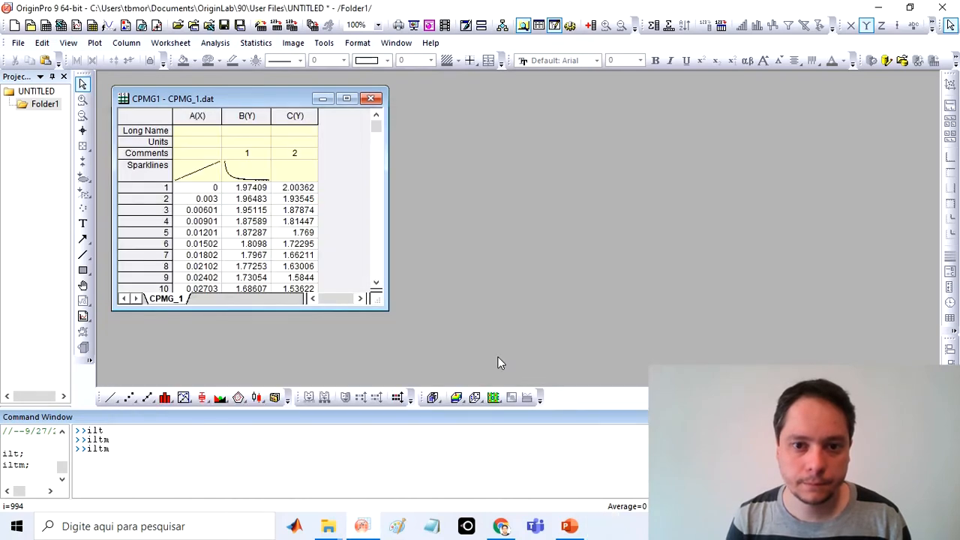
# - Plot columns B and C of the output workbook's Result sheet together as a line graph
pyautogui.moveTo(364, 175); pyautogui.dragTo(670, 120)
pyautogui.rightClick(670, 120)
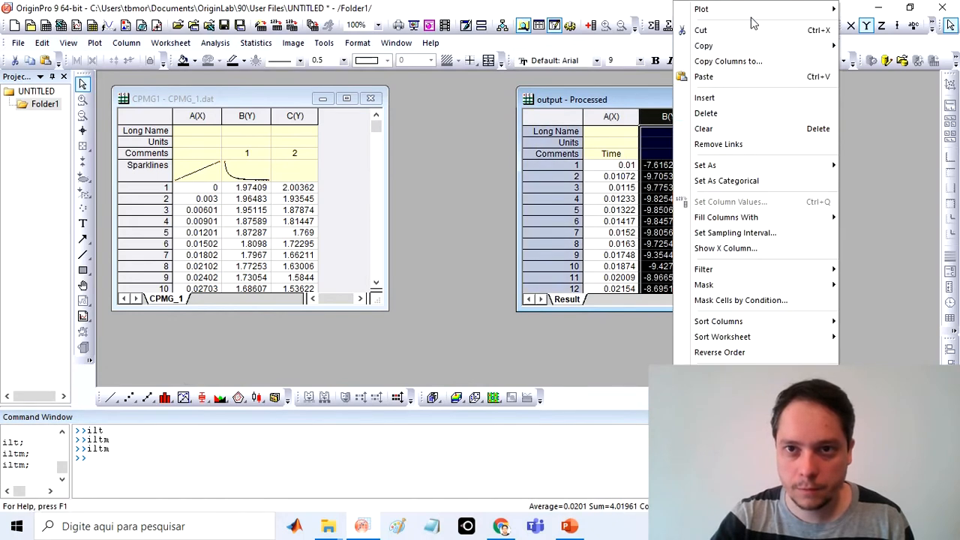
pyautogui.moveTo(742, 9)
pyautogui.moveTo(598, 15)
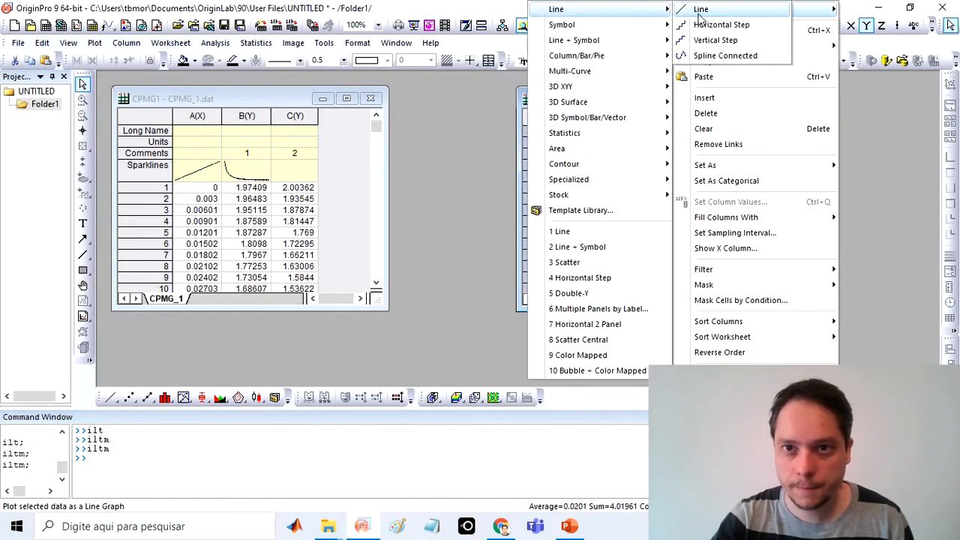
pyautogui.click(705, 9)
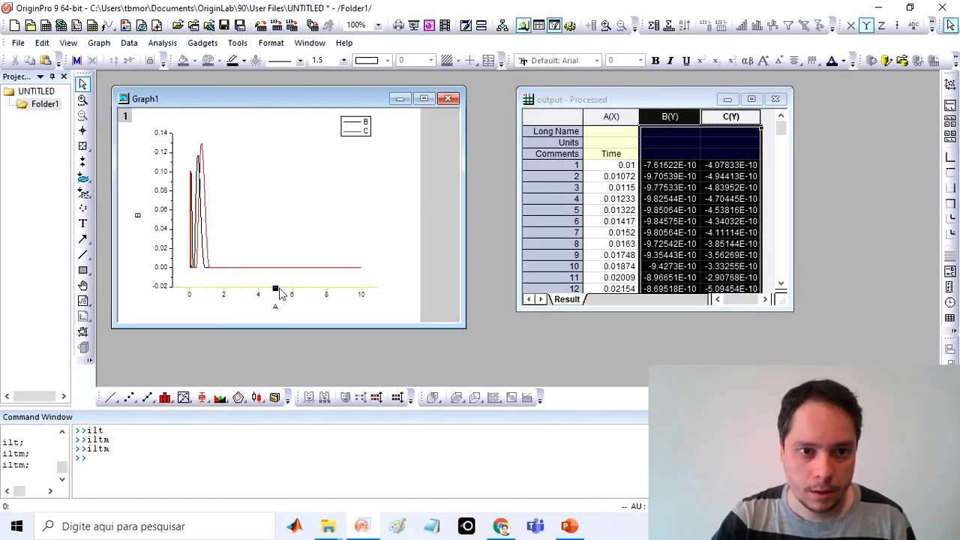
# - Set the new graph's X axis scale to Log10 and rescale the graph to show all the data
pyautogui.doubleClick(279, 292)
pyautogui.click(450, 252)
pyautogui.click(452, 288)
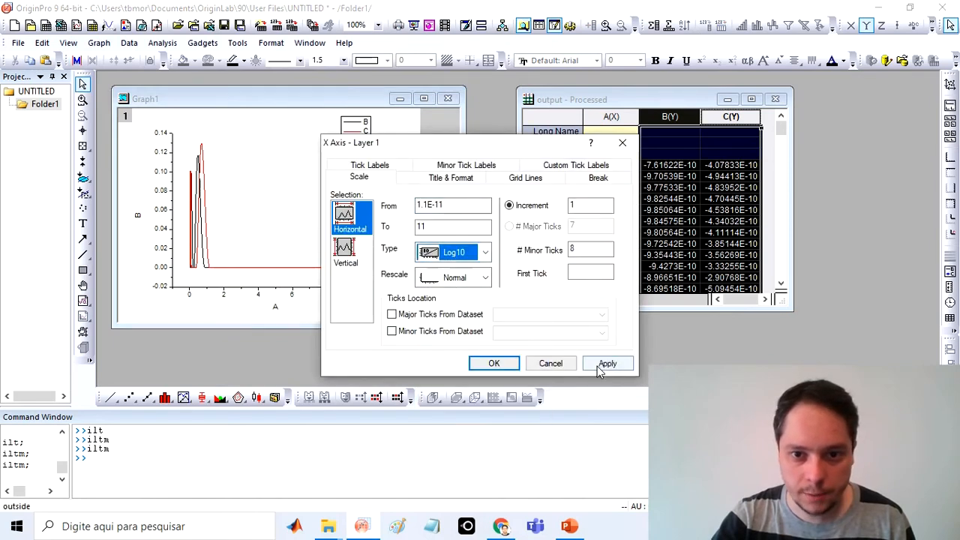
pyautogui.click(608, 363)
pyautogui.click(495, 363)
pyautogui.click(299, 233)
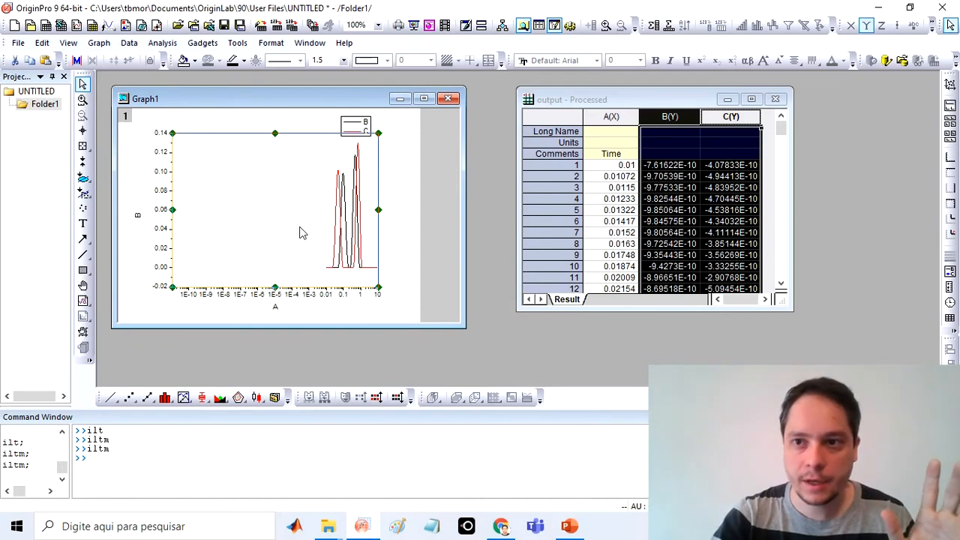
pyautogui.click(951, 87)
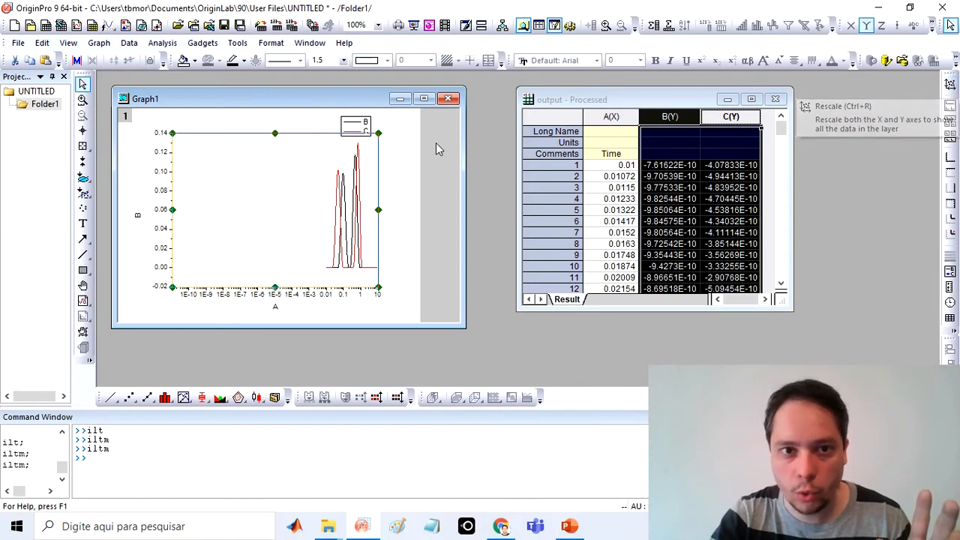
pyautogui.click(400, 196)
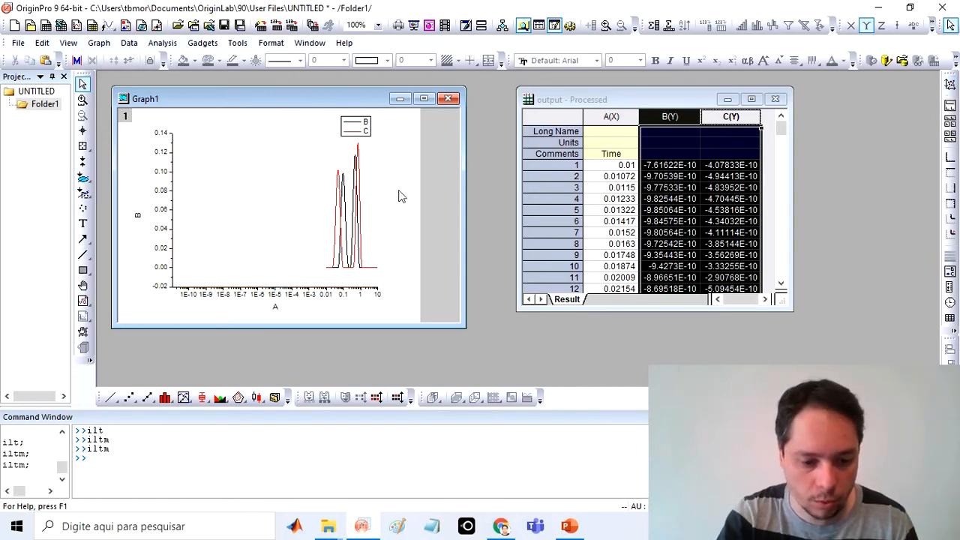
pyautogui.hotkey('ctrl', 'r')
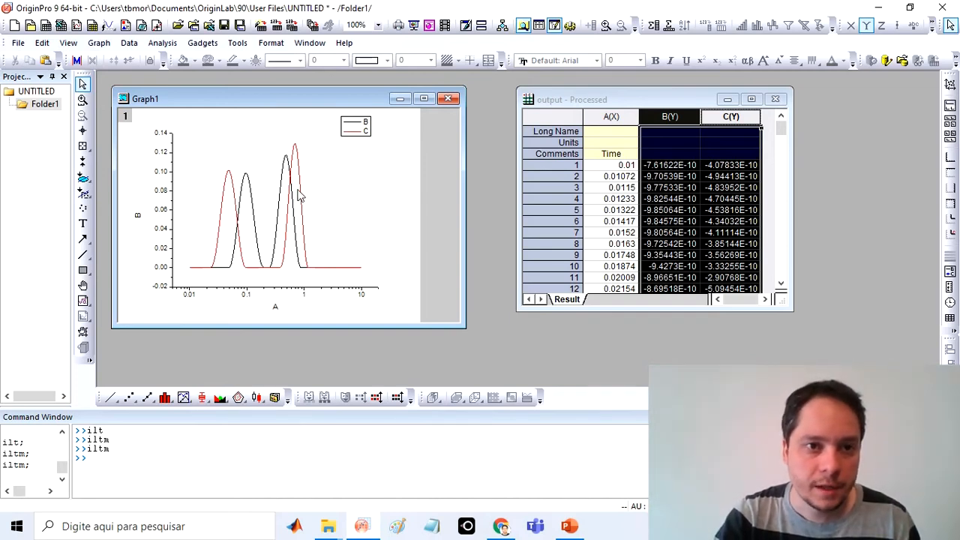
# - Offset the grouped curves in the graph layer with the Auto option and move the graph clear of the CPMG_1 worksheet
pyautogui.click(75, 44)
pyautogui.moveTo(96, 43)
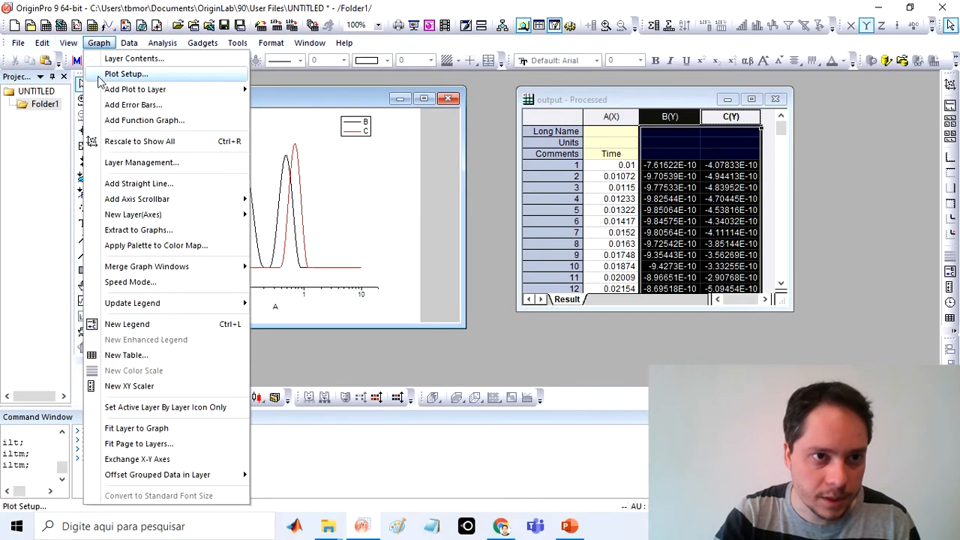
pyautogui.moveTo(188, 475)
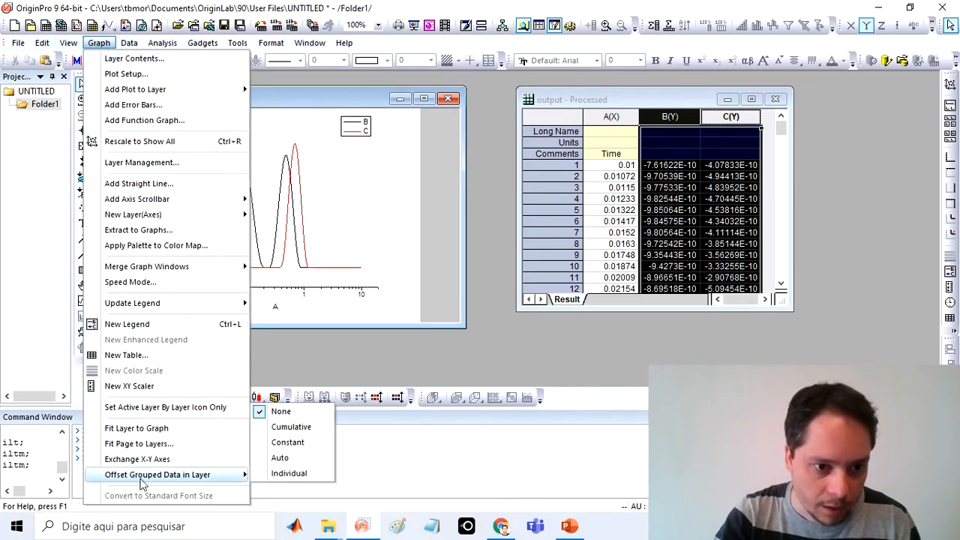
pyautogui.click(294, 459)
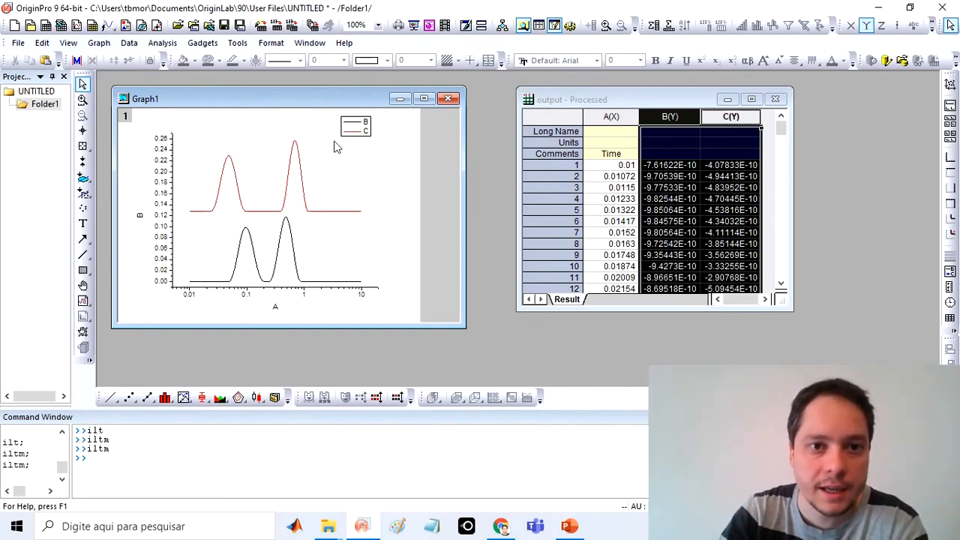
pyautogui.moveTo(326, 98); pyautogui.dragTo(619, 110)
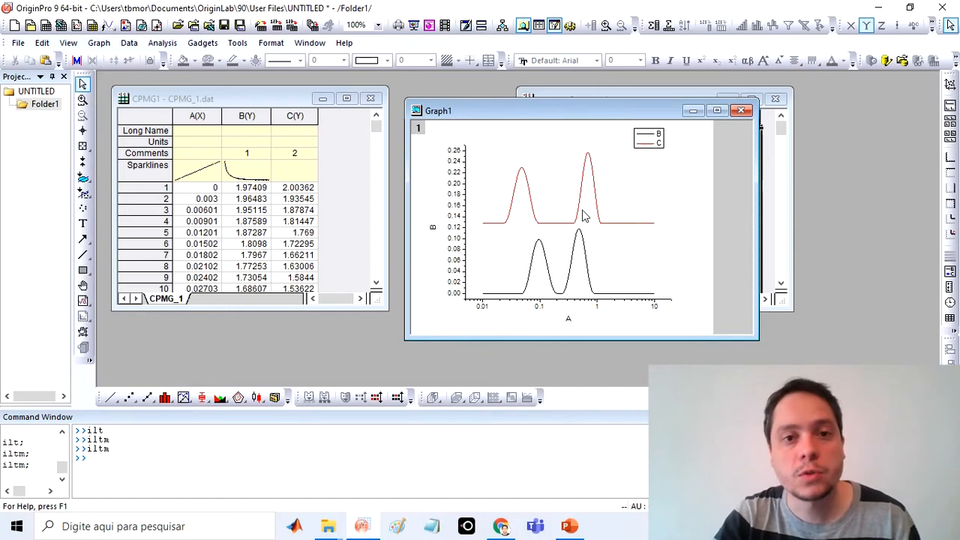
# - Start a new project without saving the current one and import the ASCII file input.txt into its worksheet
pyautogui.click(15, 25)
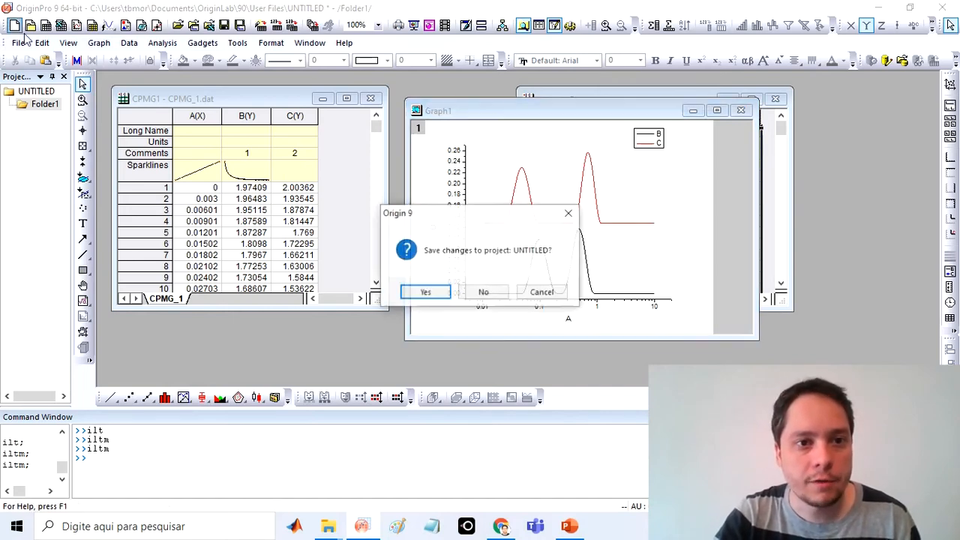
pyautogui.click(486, 294)
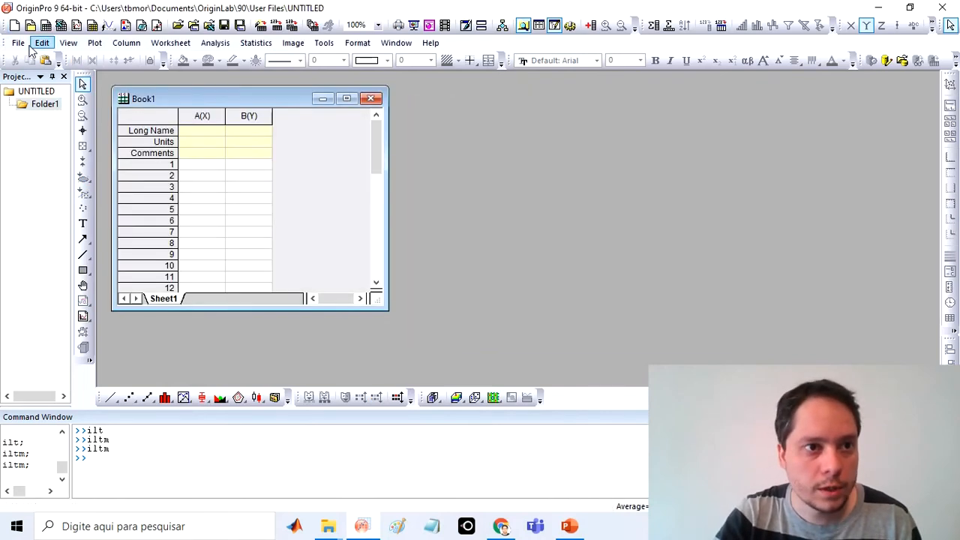
pyautogui.click(18, 43)
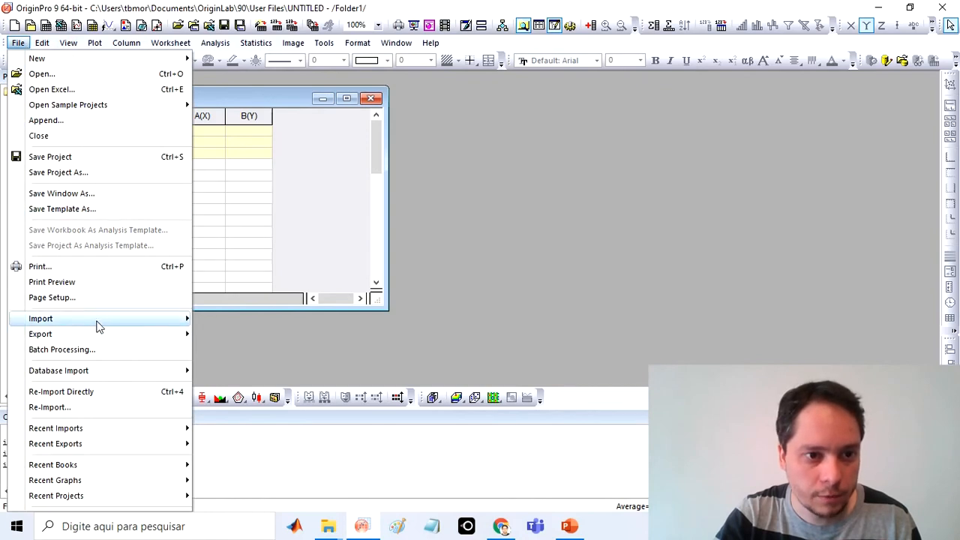
pyautogui.moveTo(184, 321)
pyautogui.click(234, 41)
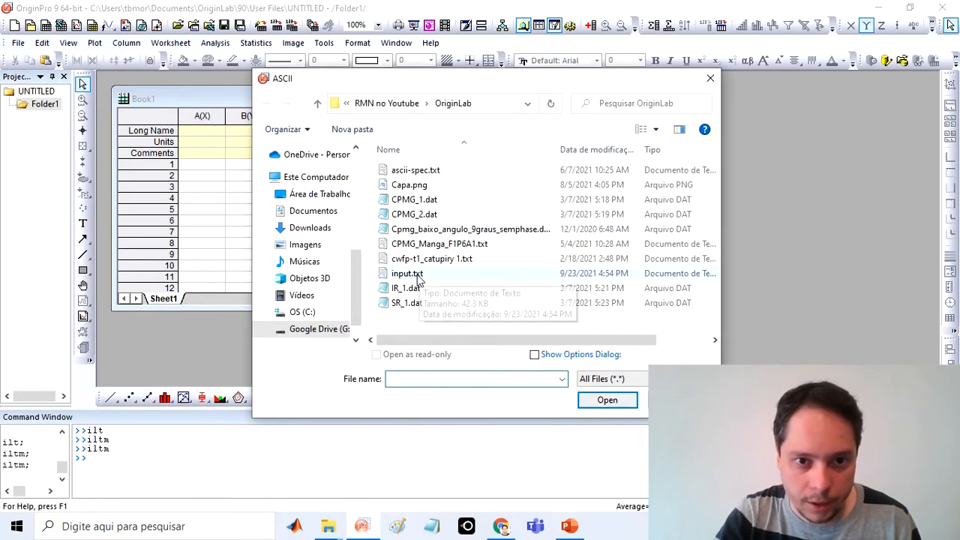
pyautogui.doubleClick(408, 274)
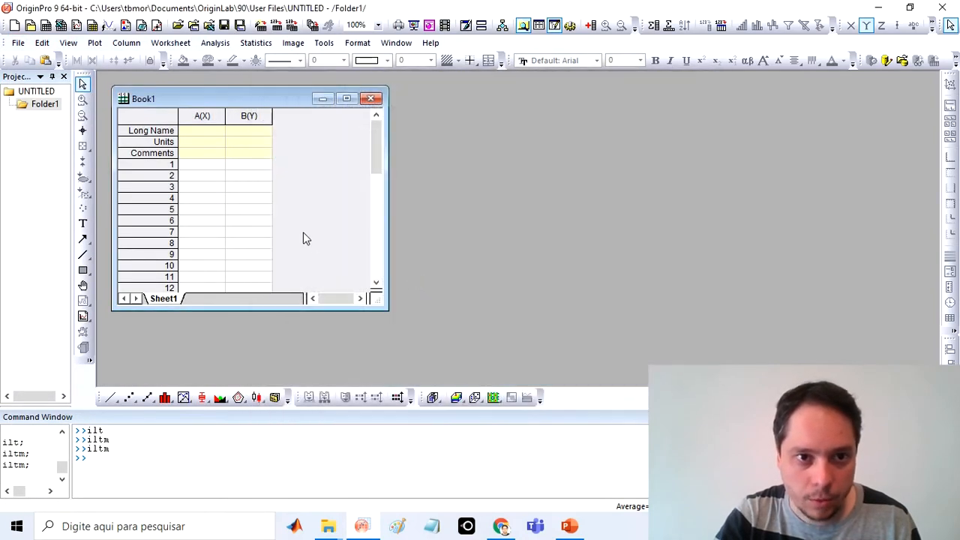
# - Widen the input workbook and look over its time column A and data columns B to E
pyautogui.moveTo(388, 207); pyautogui.dragTo(611, 207)
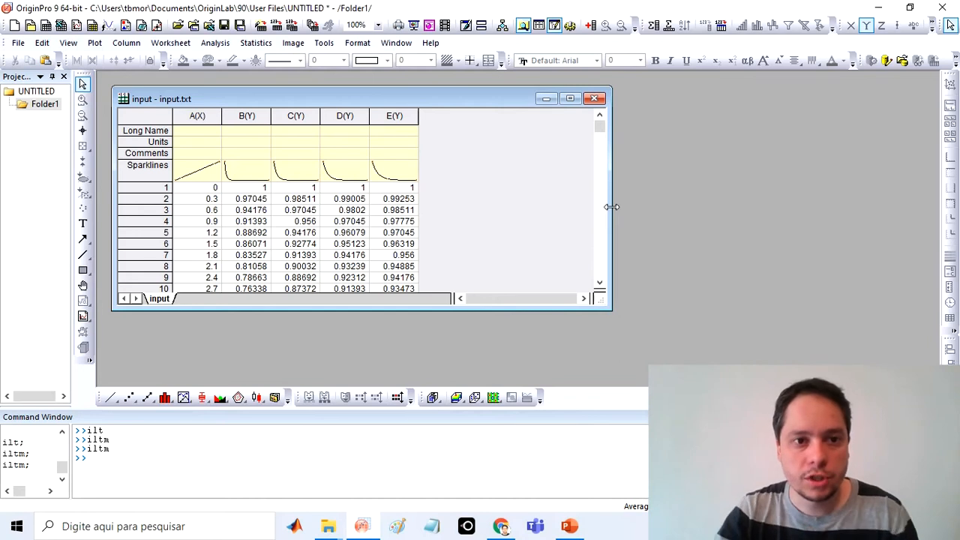
pyautogui.click(201, 116)
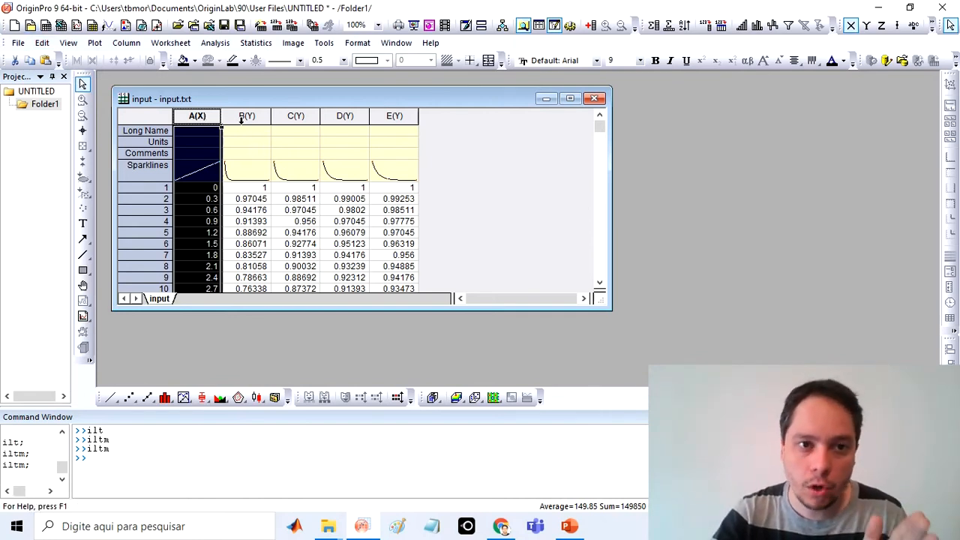
pyautogui.click(244, 119)
pyautogui.press('Right')
pyautogui.press('Right')
pyautogui.press('Right')
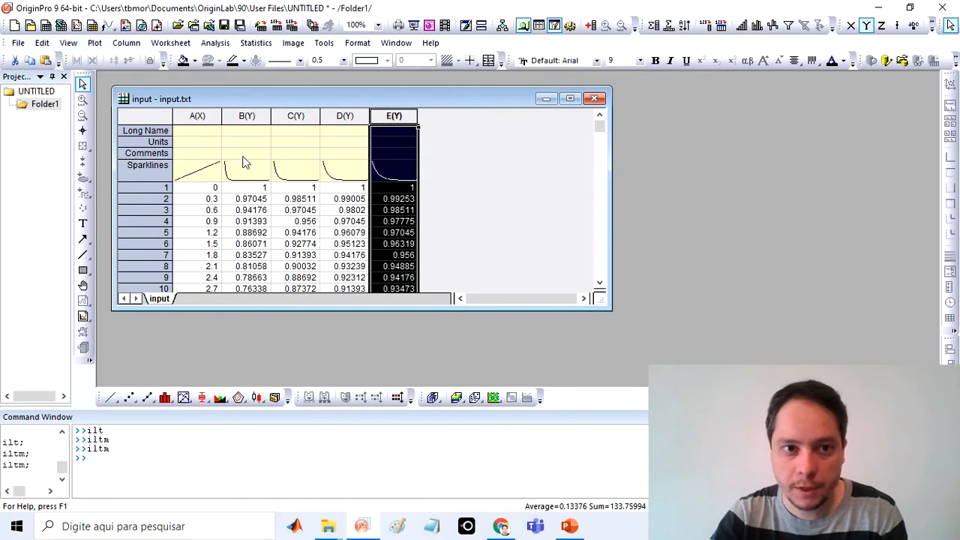
# - Number the data columns B to E as 1, 2, 3 and 4 in the Comments row
pyautogui.click(247, 155)
pyautogui.press('Right')
pyautogui.write('2')
pyautogui.press('Right')
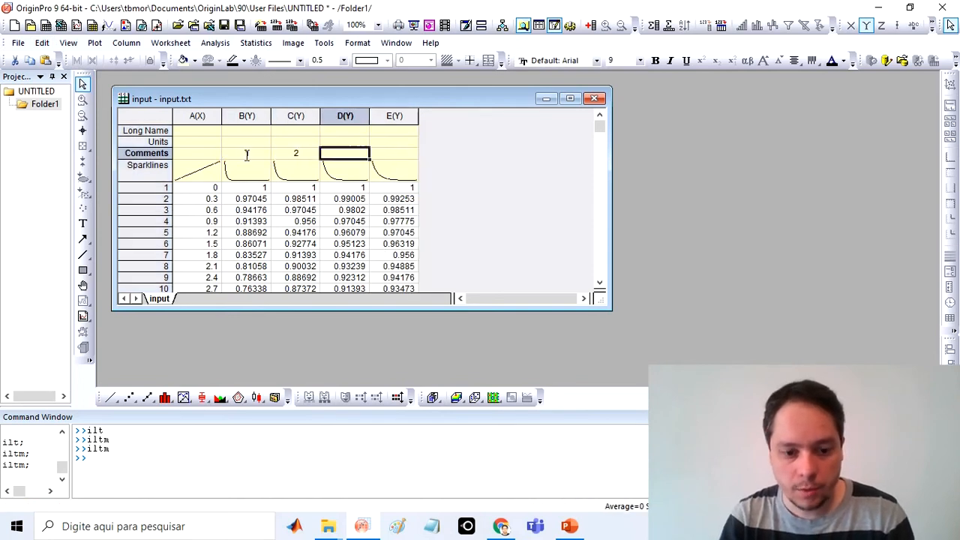
pyautogui.write('3')
pyautogui.press('Right')
pyautogui.write('4')
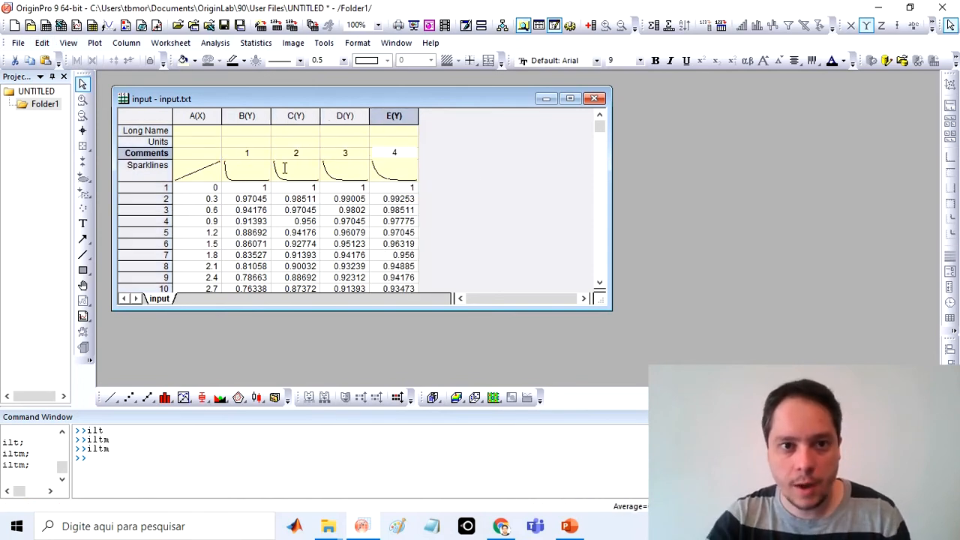
pyautogui.click(492, 179)
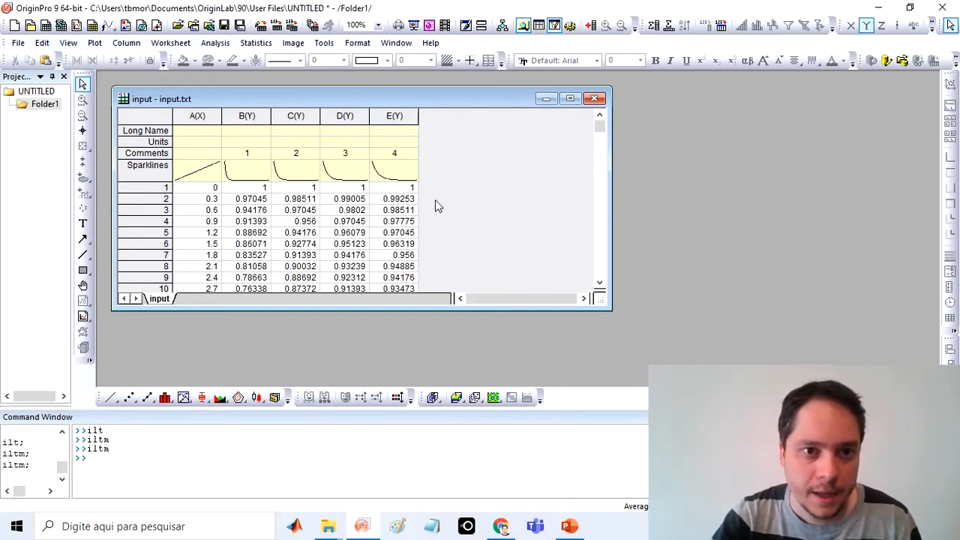
# - Enter a "-" in row 1001 of columns A to E, just below the last data row
pyautogui.moveTo(599, 126); pyautogui.dragTo(595, 250)
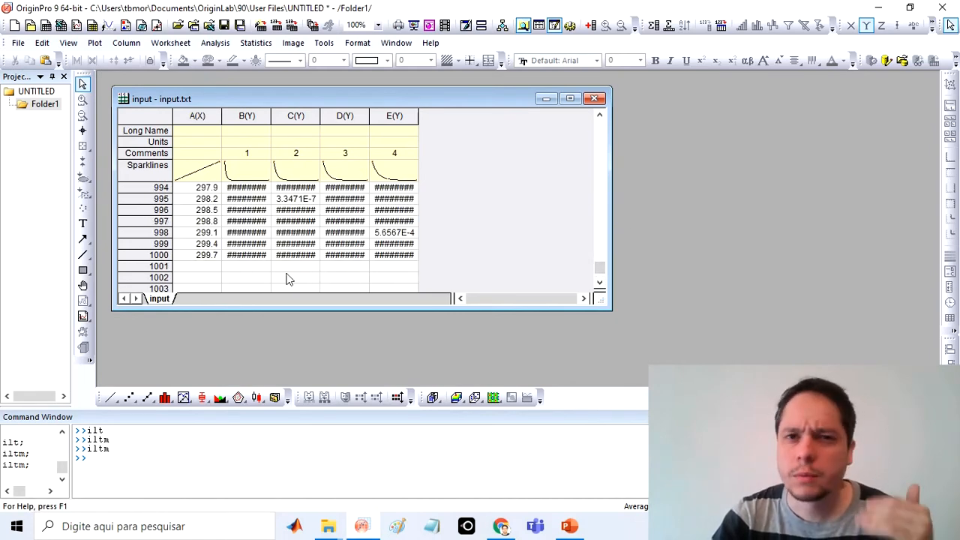
pyautogui.click(216, 269)
pyautogui.press('Tab')
pyautogui.press('Tab')
pyautogui.press('Tab')
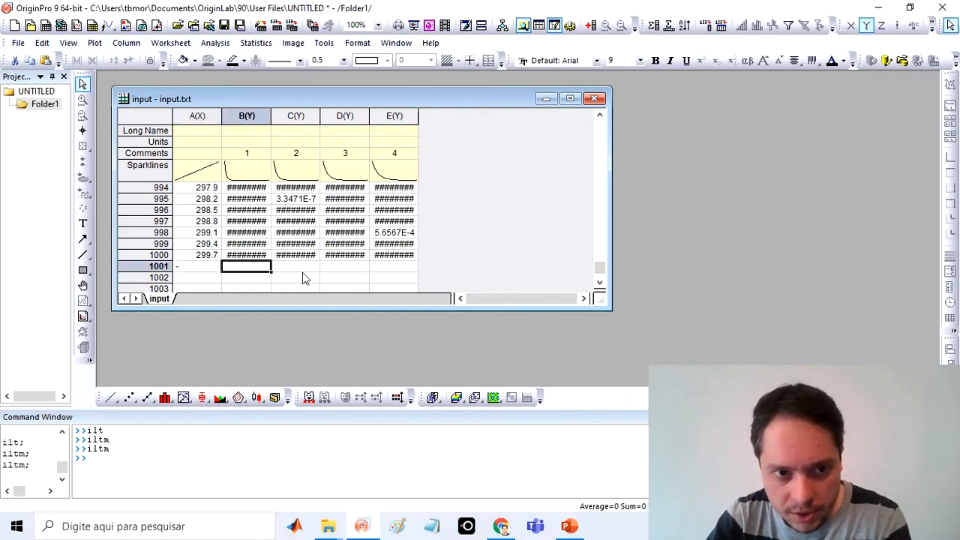
pyautogui.click(386, 269)
pyautogui.write('-')
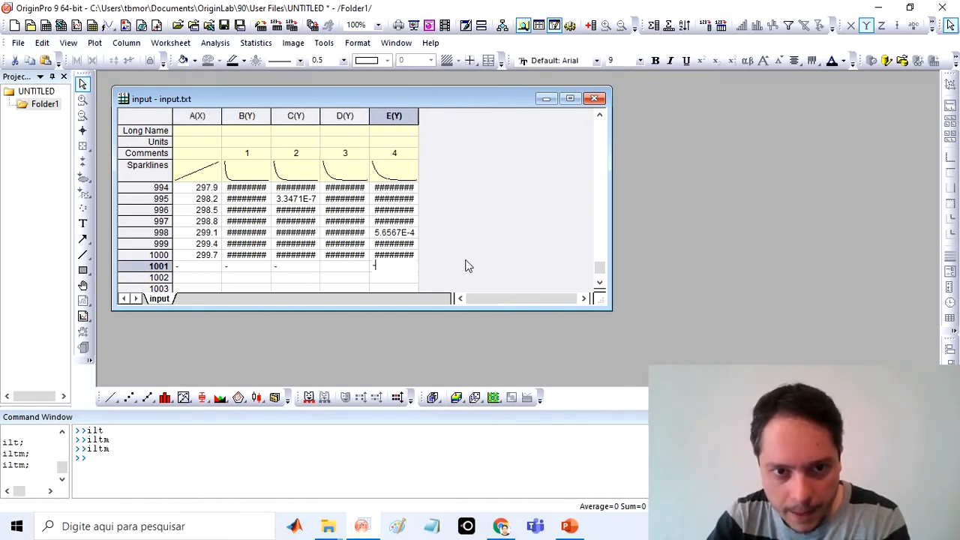
pyautogui.click(467, 262)
pyautogui.click(331, 269)
pyautogui.write('-')
pyautogui.click(445, 248)
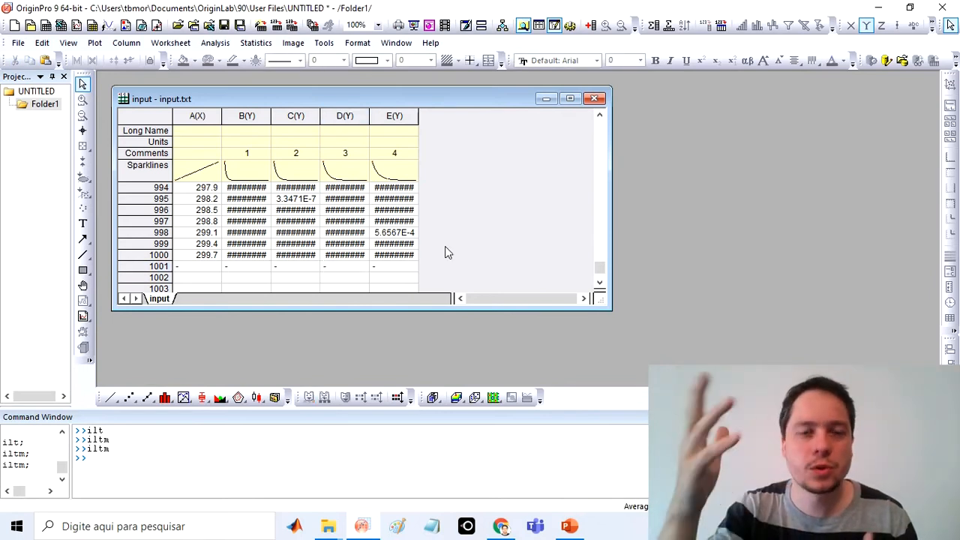
# - Remove the dashes from row 1001 across columns A to E
pyautogui.moveTo(403, 268); pyautogui.dragTo(209, 275)
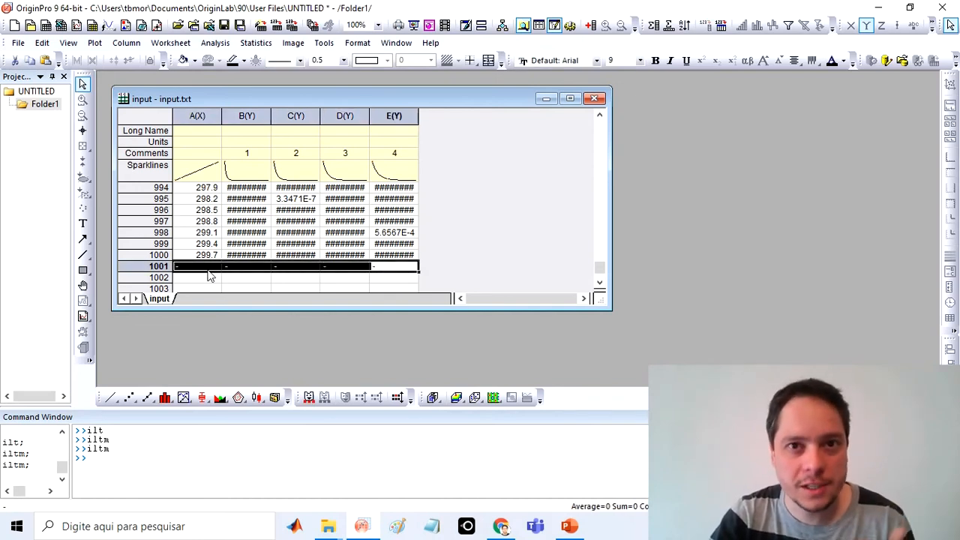
pyautogui.click(489, 208)
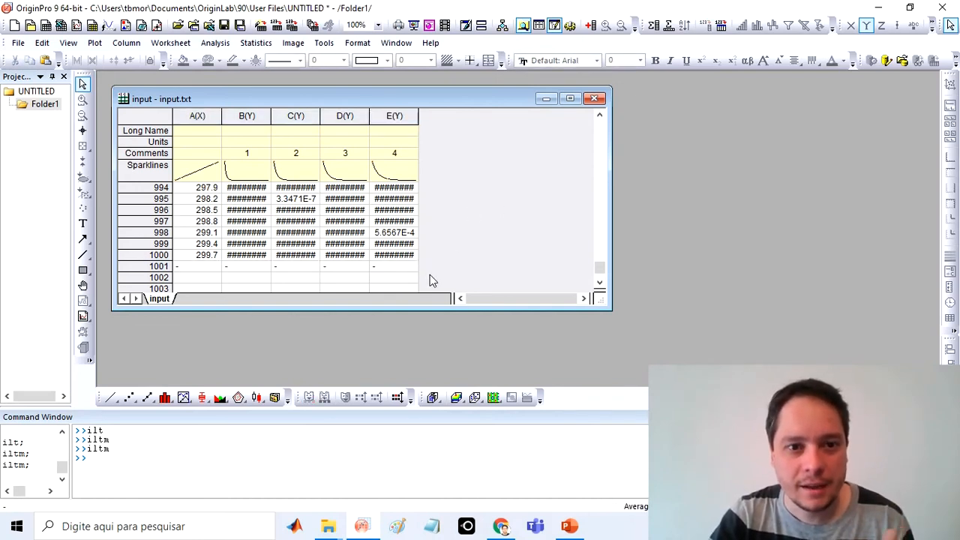
pyautogui.click(194, 271)
pyautogui.moveTo(194, 271); pyautogui.dragTo(393, 266)
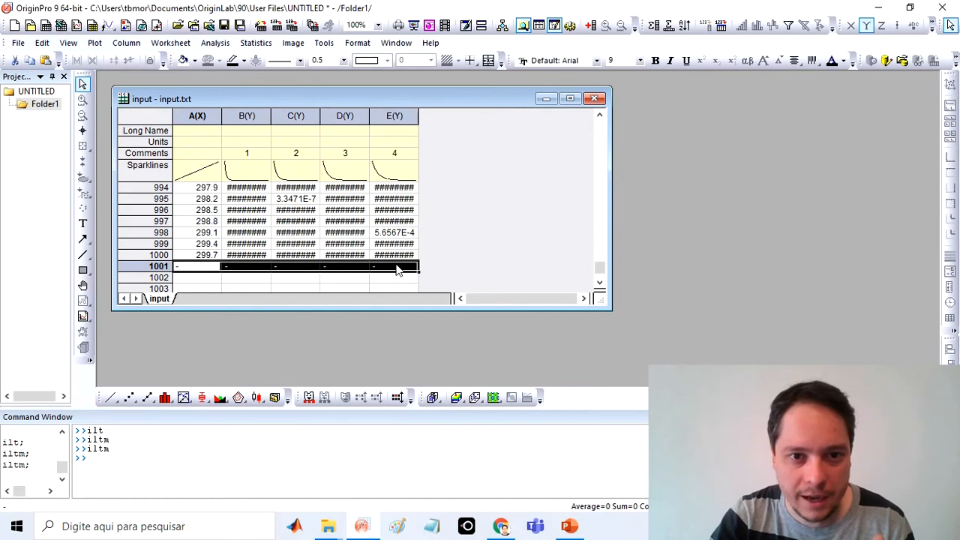
pyautogui.rightClick(398, 266)
pyautogui.click(438, 343)
pyautogui.click(479, 255)
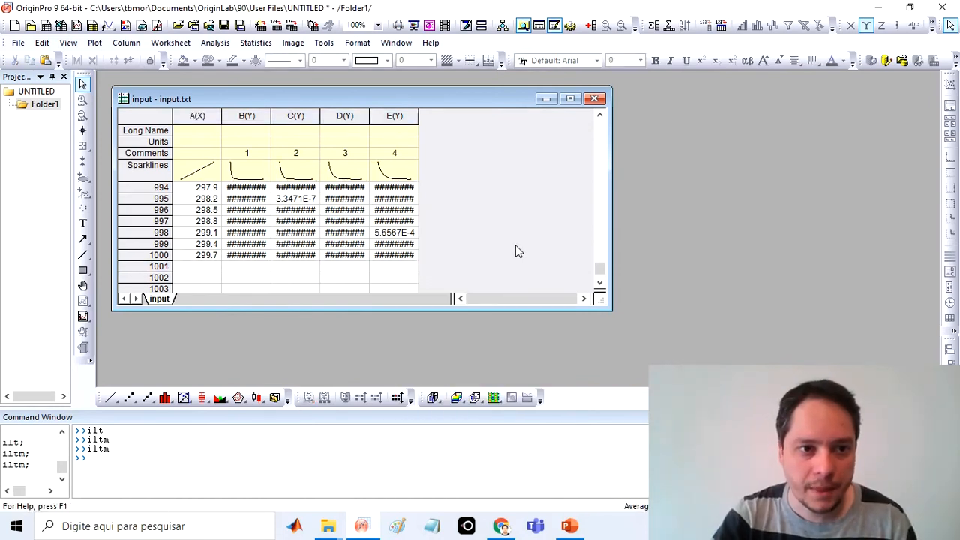
# - Run iltm on the input workbook with kernel exp(-t/T), alpha 1, T values from 0.01 to 10 and 100 points
pyautogui.moveTo(600, 274); pyautogui.dragTo(618, 119)
pyautogui.click(173, 466)
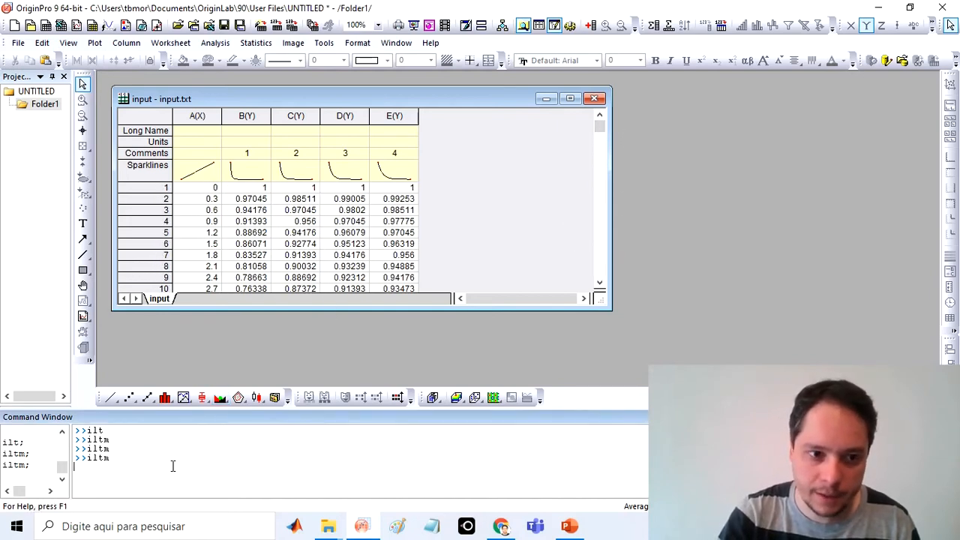
pyautogui.click(525, 250)
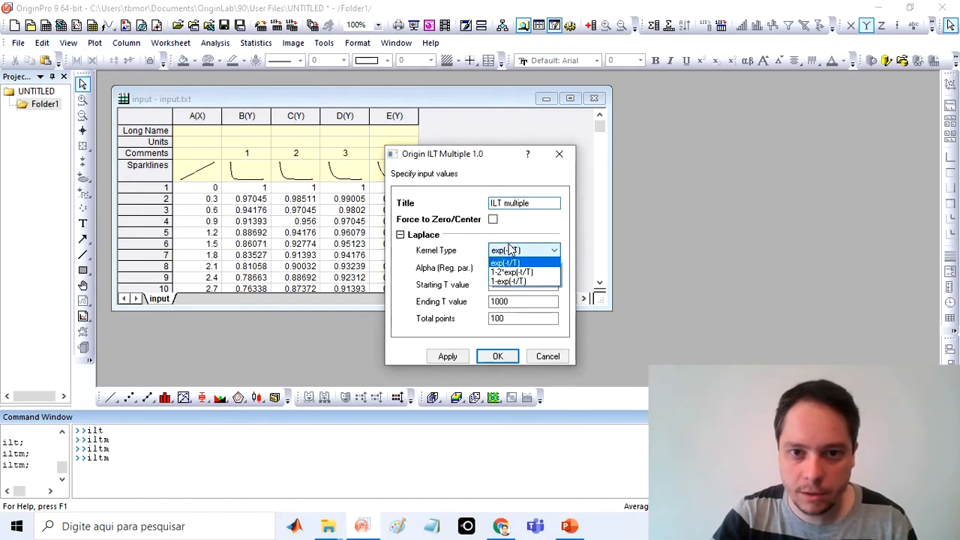
pyautogui.click(520, 264)
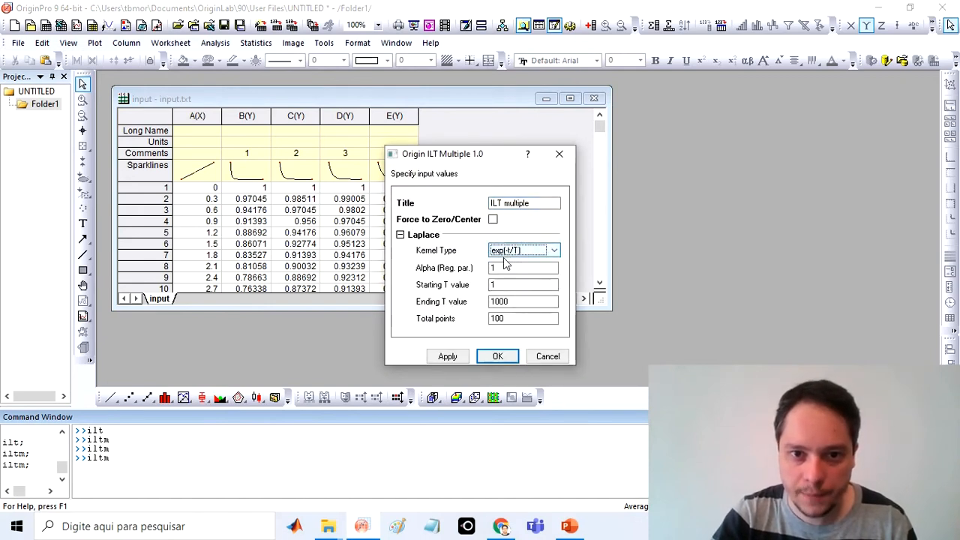
pyautogui.click(504, 284)
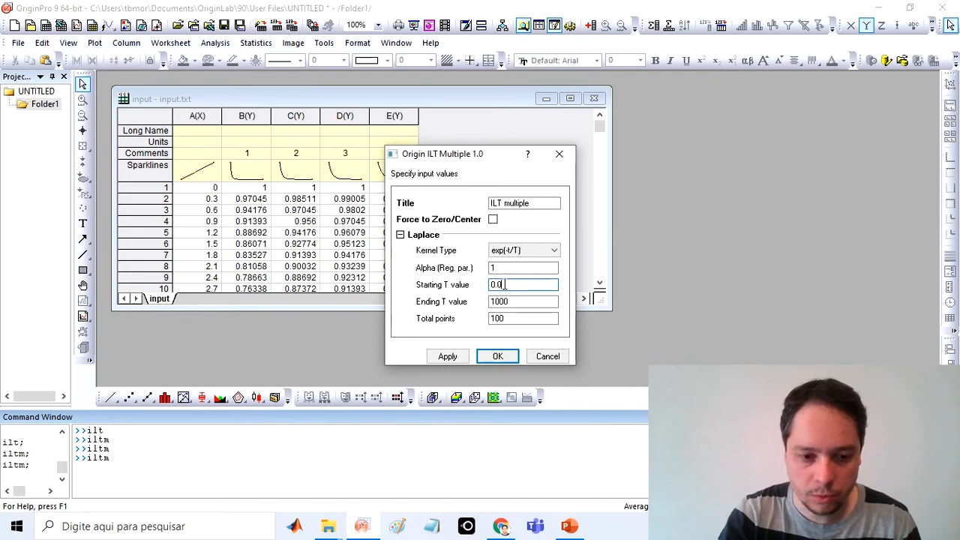
pyautogui.press('Tab')
pyautogui.write('1')
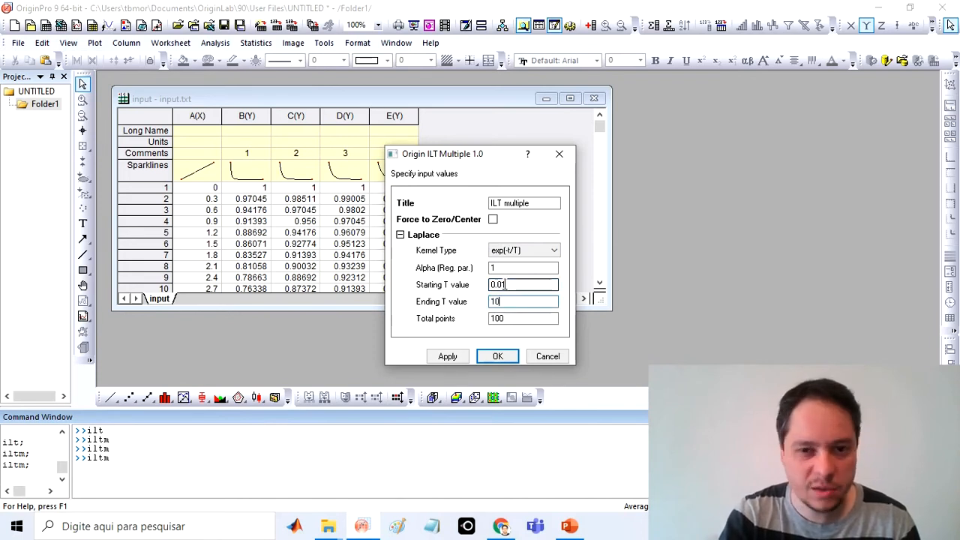
pyautogui.click(507, 270)
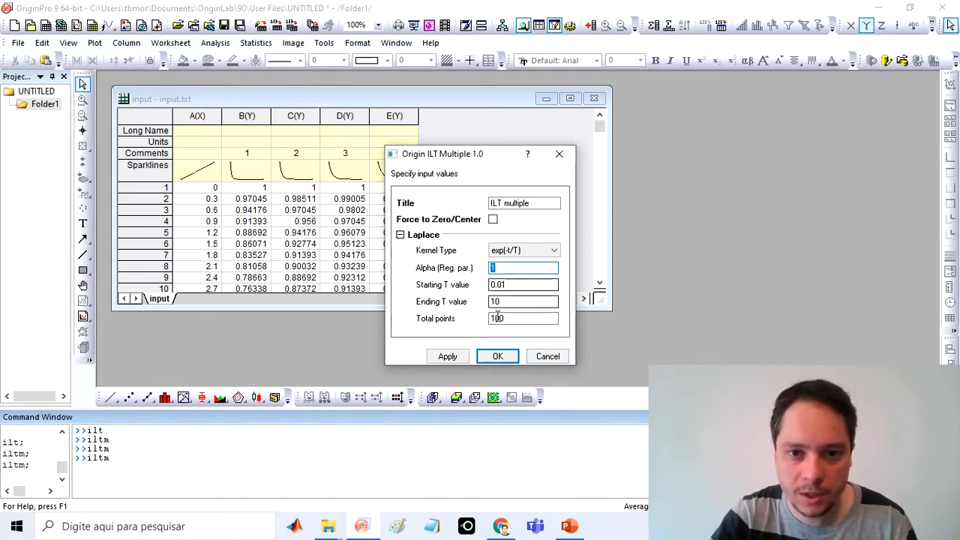
pyautogui.click(502, 356)
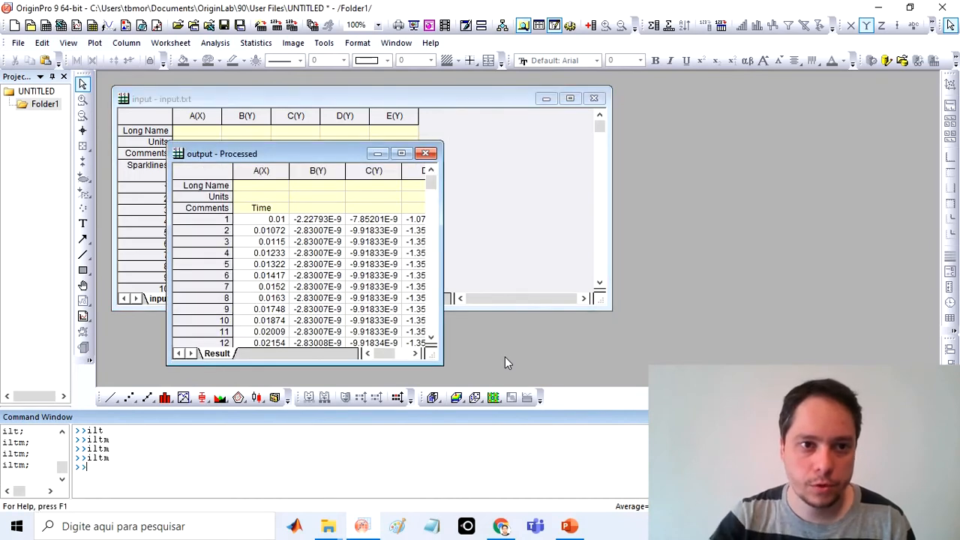
# - Widen the output workbook beside the input one and copy the comment labels 1 to 4 onto its columns B to E
pyautogui.moveTo(442, 218); pyautogui.dragTo(657, 236)
pyautogui.moveTo(537, 156); pyautogui.dragTo(805, 130)
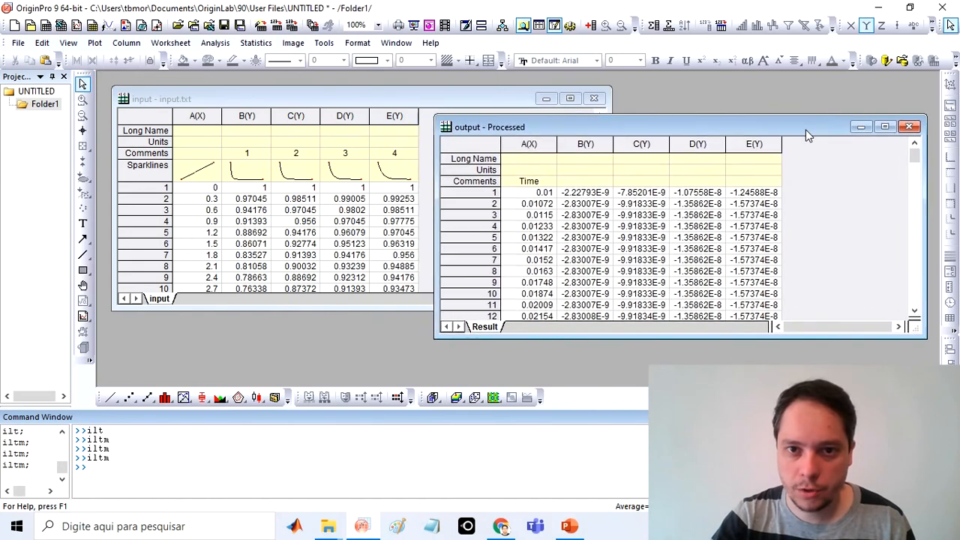
pyautogui.moveTo(267, 157); pyautogui.dragTo(409, 161)
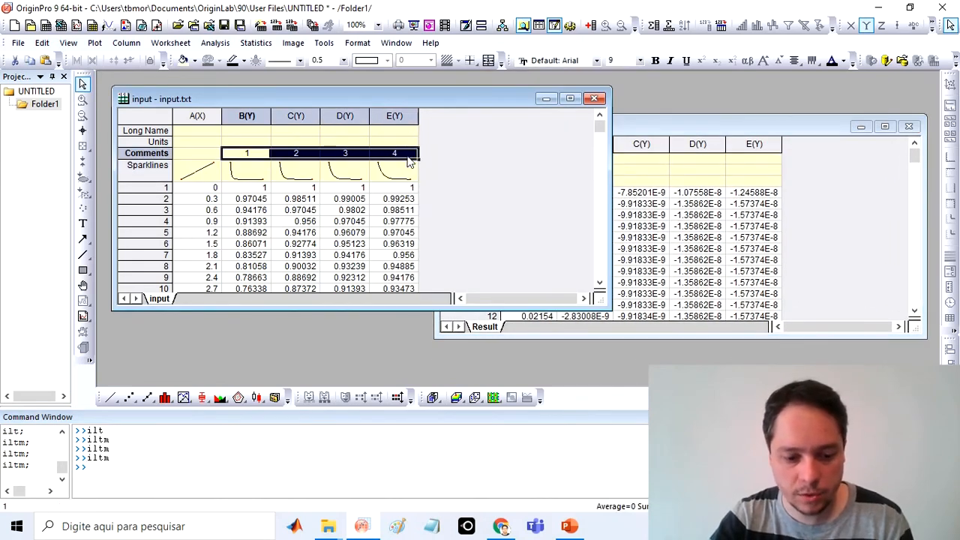
pyautogui.click(805, 194)
pyautogui.click(585, 181)
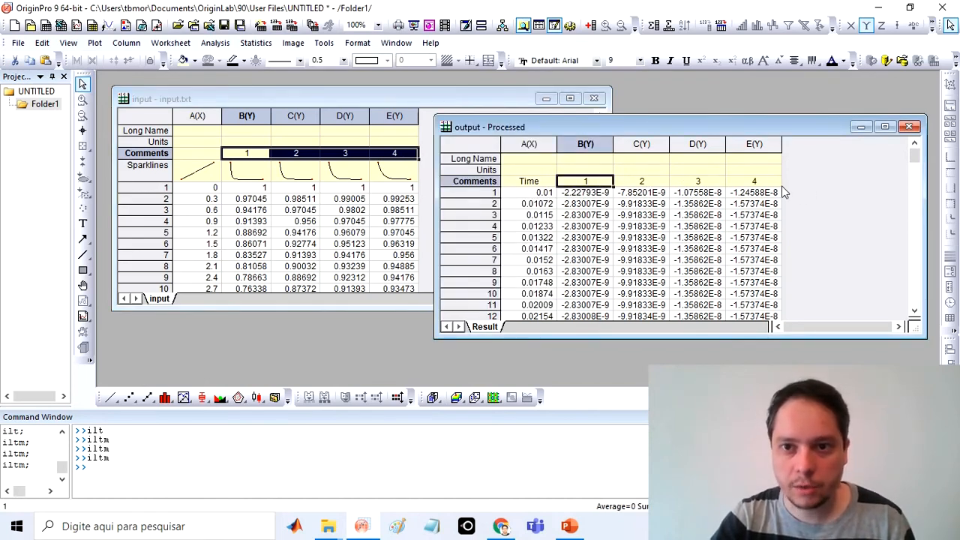
# - Plot output columns B to E as a line graph
pyautogui.moveTo(566, 143); pyautogui.dragTo(756, 144)
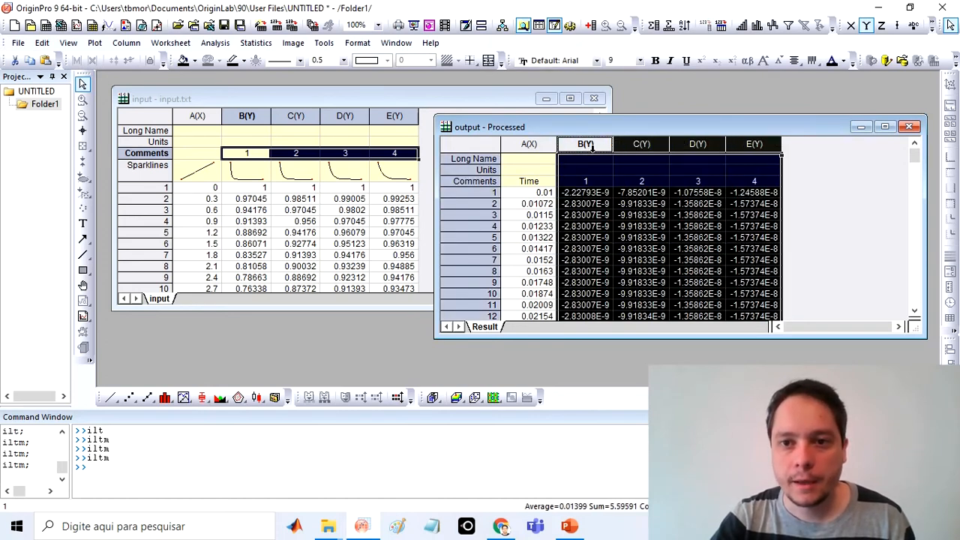
pyautogui.rightClick(598, 144)
pyautogui.moveTo(690, 14)
pyautogui.moveTo(788, 10)
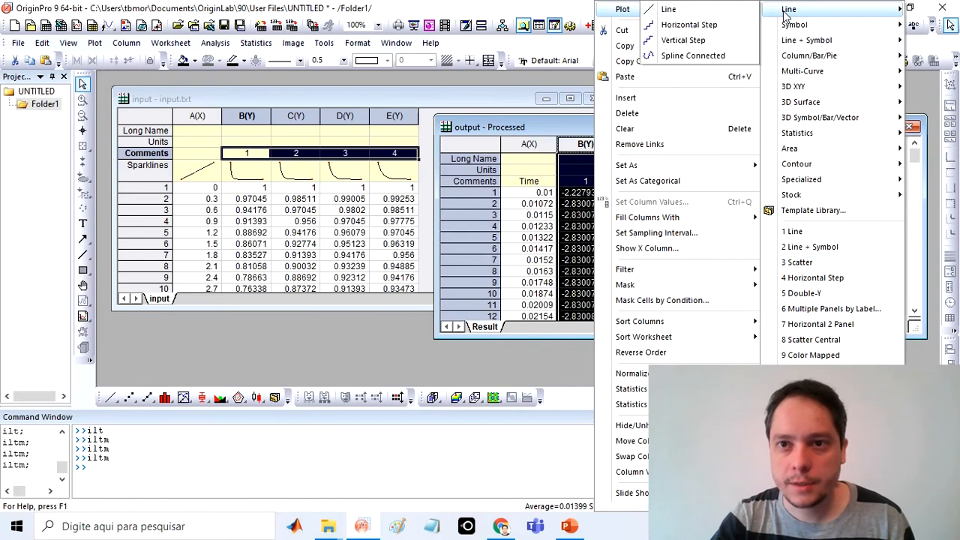
pyautogui.click(747, 12)
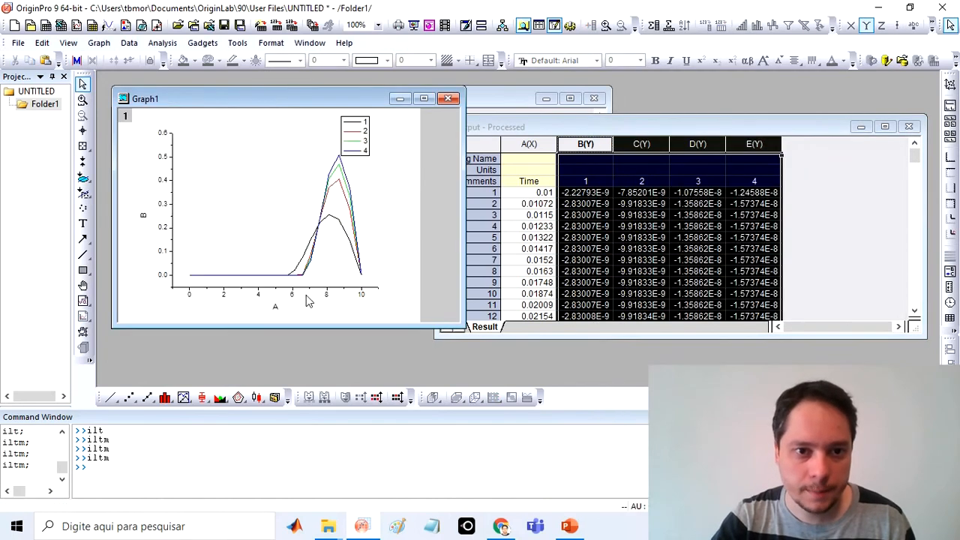
# - Set the graph's X axis scale to Log10 and rescale the graph to show all data
pyautogui.doubleClick(306, 292)
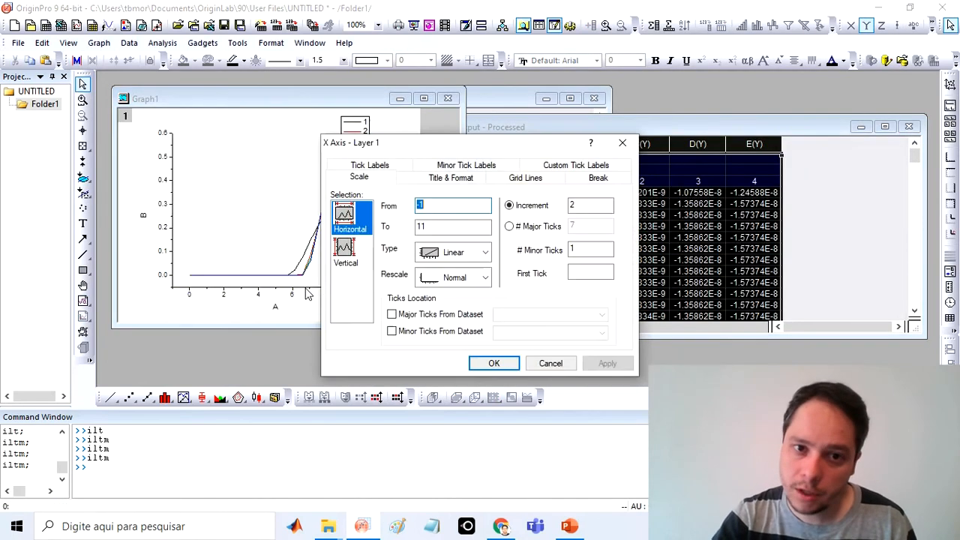
pyautogui.click(485, 252)
pyautogui.click(453, 287)
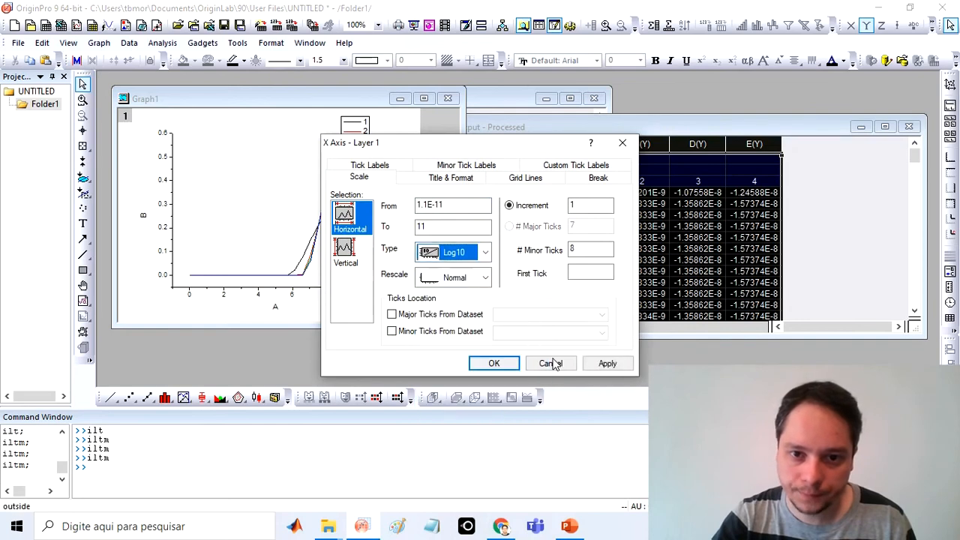
pyautogui.click(607, 363)
pyautogui.click(472, 363)
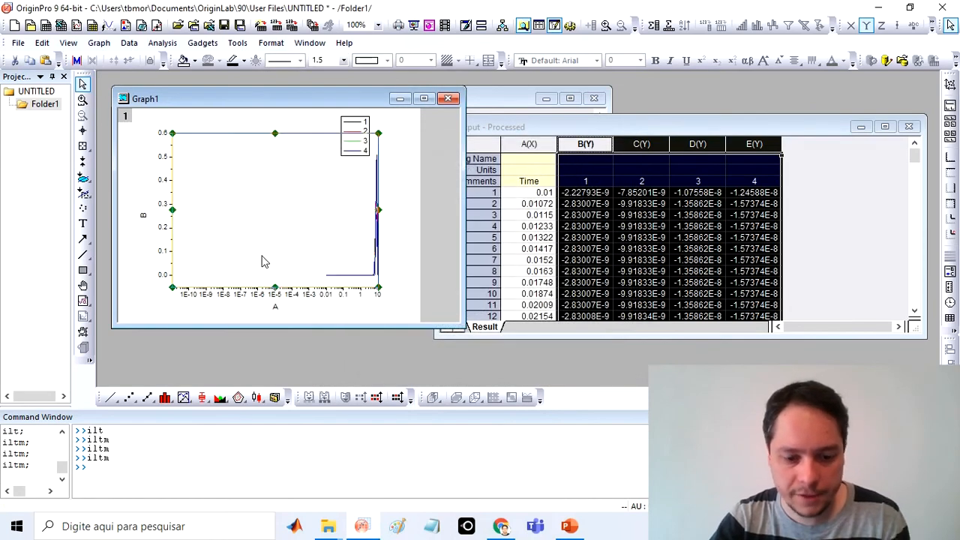
pyautogui.hotkey('ctrl', 'r')
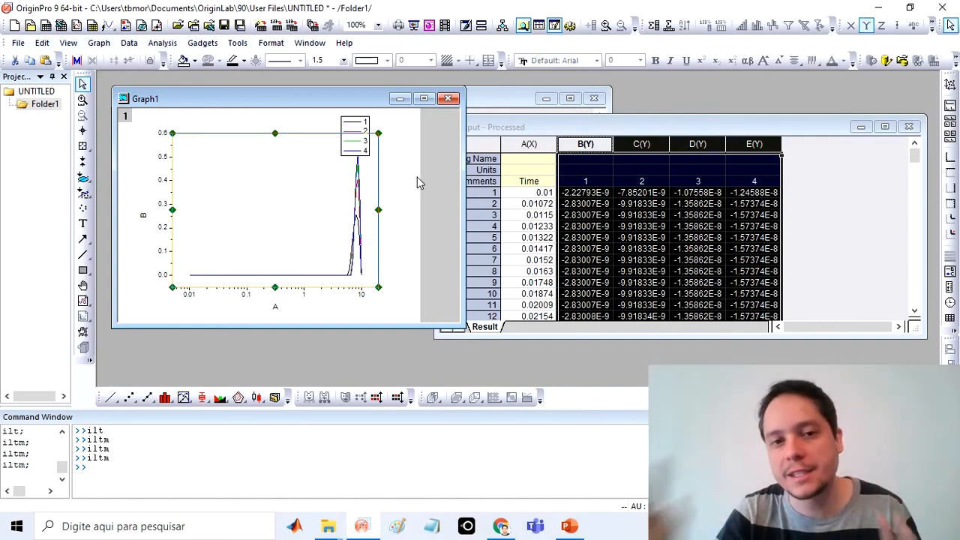
# - Delete the line graph and the output workbook from the 0.01 to 10 run
pyautogui.click(448, 98)
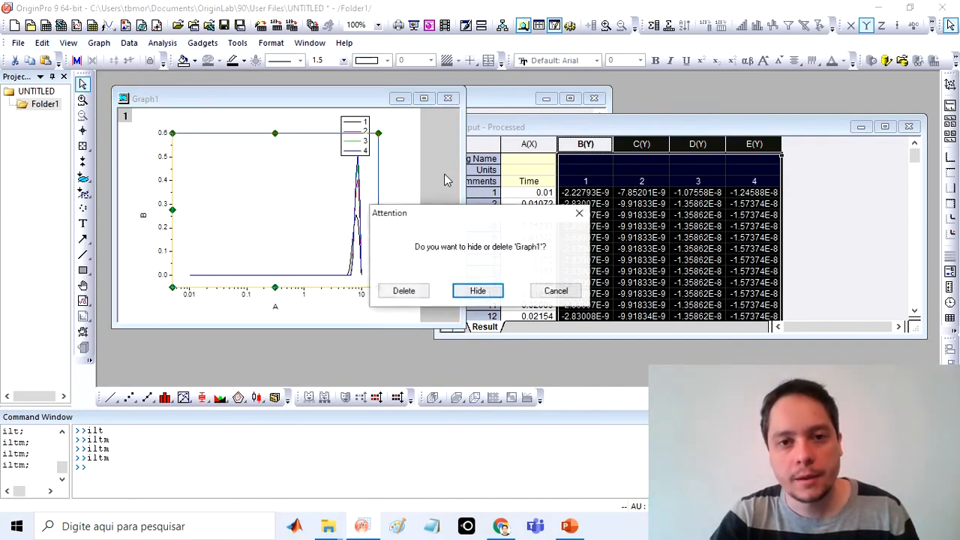
pyautogui.click(398, 290)
pyautogui.click(910, 127)
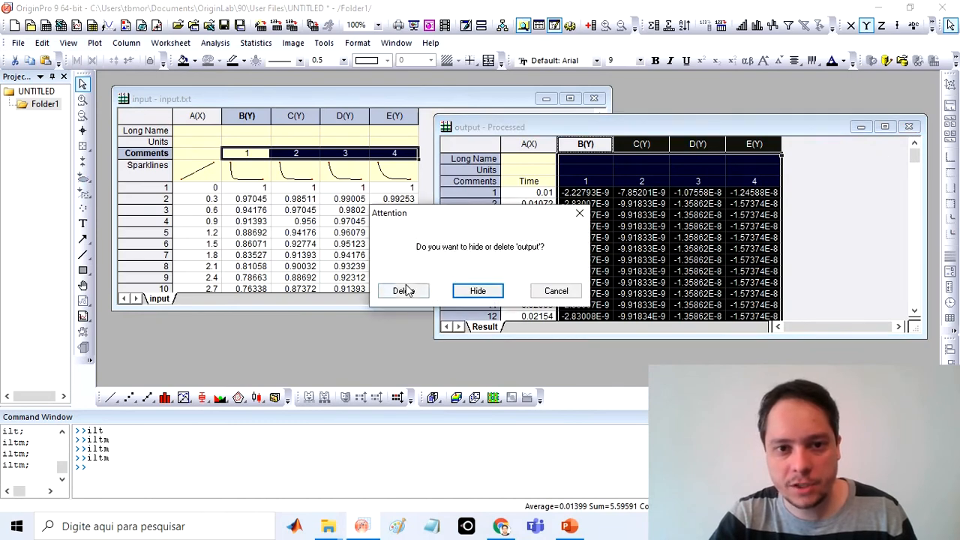
pyautogui.click(401, 289)
# - Rerun iltm on the input workbook with a starting T value of 1, an ending T value of 10000 and 100 points
pyautogui.click(474, 216)
pyautogui.click(230, 459)
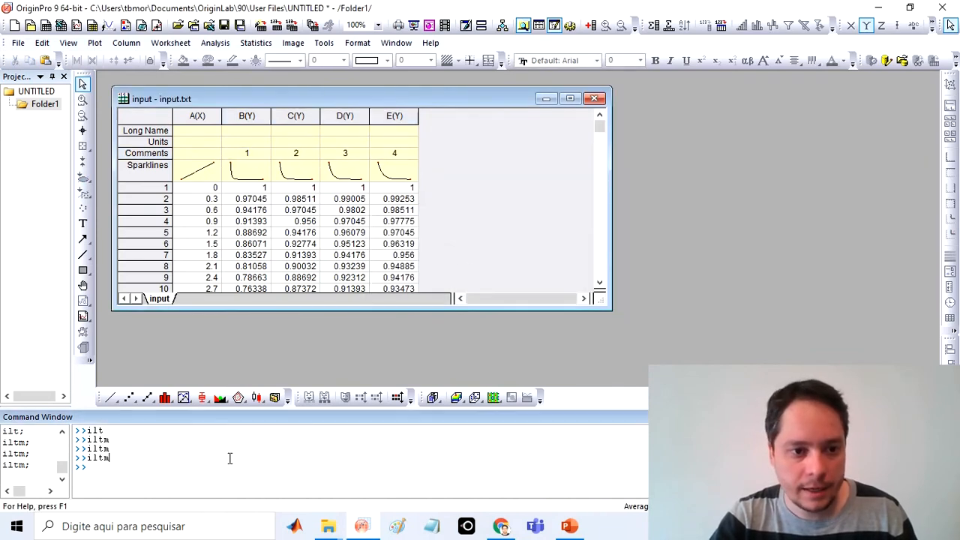
pyautogui.press('Return')
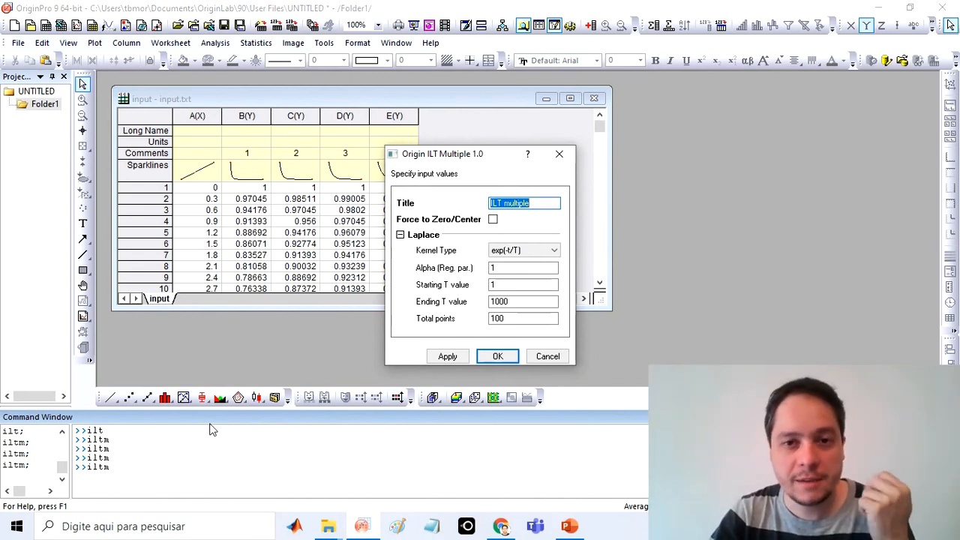
pyautogui.doubleClick(499, 288)
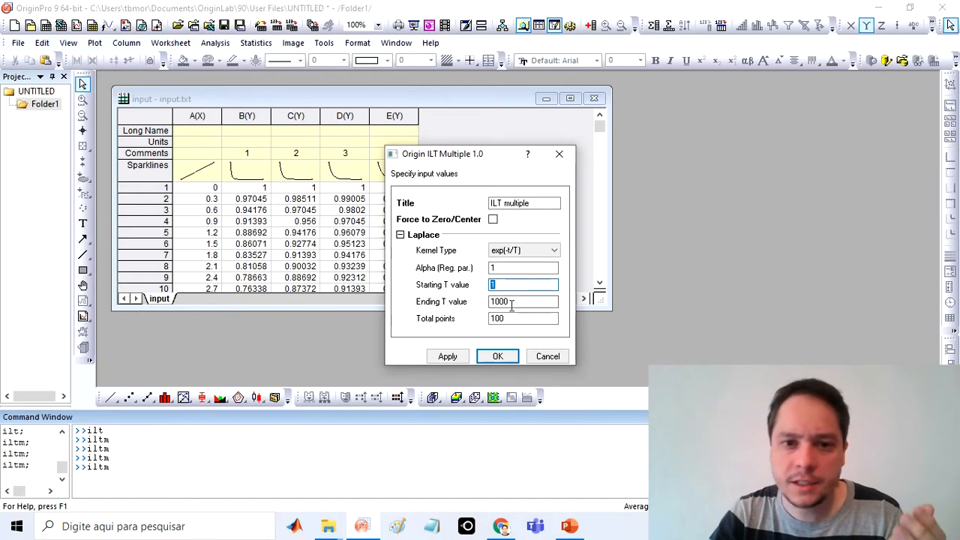
pyautogui.doubleClick(513, 303)
pyautogui.click(513, 303)
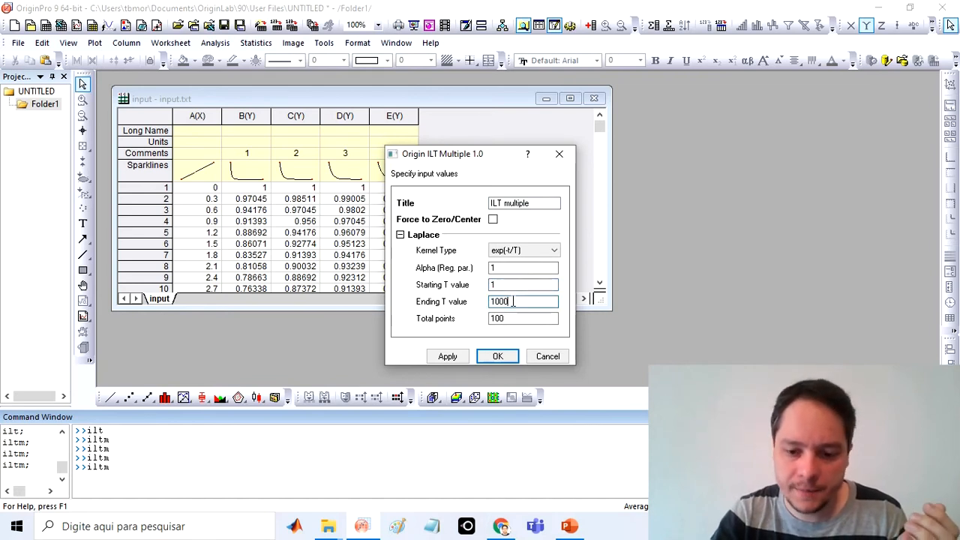
pyautogui.write('0')
pyautogui.doubleClick(516, 318)
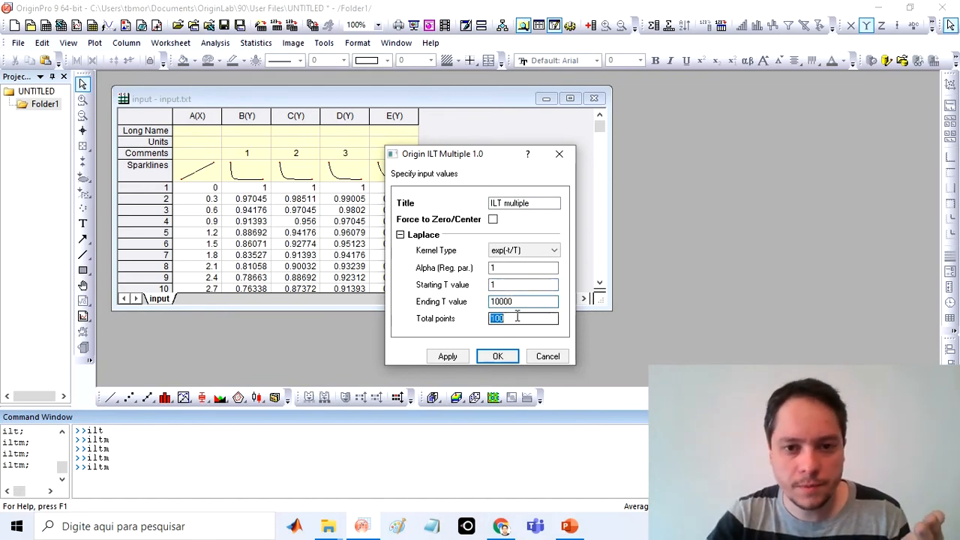
pyautogui.click(493, 358)
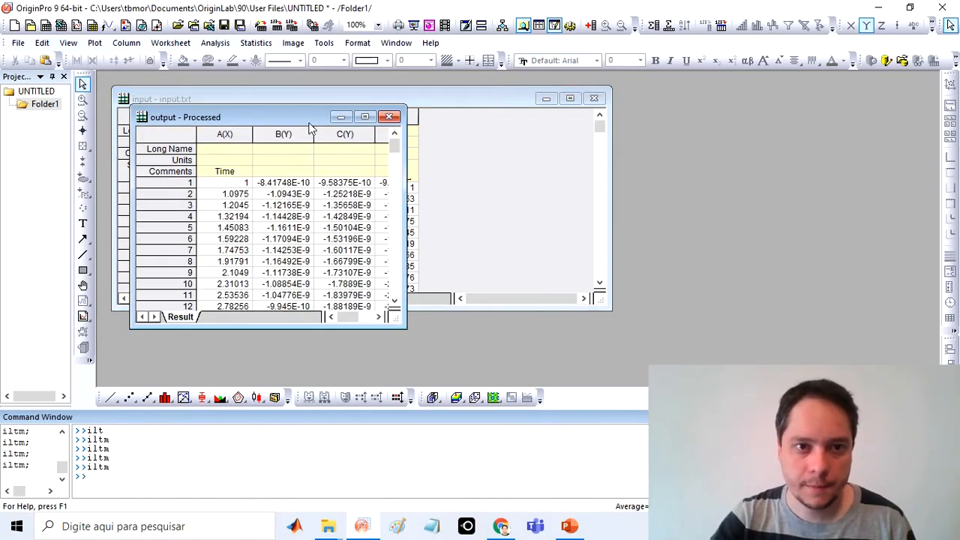
# - Copy the input comment labels 1 to 4 onto columns B to E of the new output workbook and widen its window
pyautogui.moveTo(309, 121); pyautogui.dragTo(702, 128)
pyautogui.moveTo(363, 155); pyautogui.dragTo(262, 155)
pyautogui.hotkey('ctrl', 'c')
pyautogui.click(675, 178)
pyautogui.hotkey('ctrl', 'v')
pyautogui.moveTo(799, 203); pyautogui.dragTo(937, 202)
pyautogui.moveTo(812, 131); pyautogui.dragTo(677, 122)
# - Plot columns B to E of the new output workbook as a line graph
pyautogui.moveTo(542, 131); pyautogui.dragTo(720, 131)
pyautogui.rightClick(726, 131)
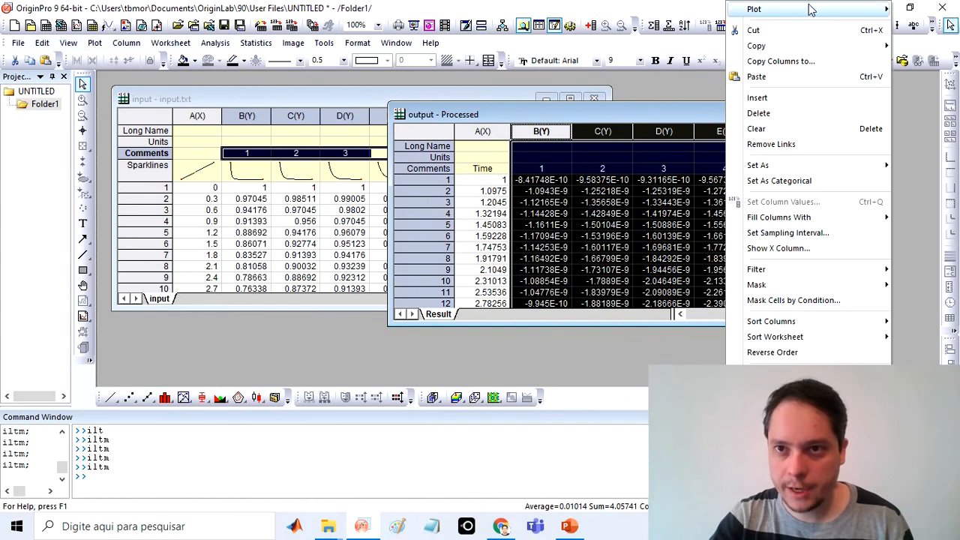
pyautogui.moveTo(810, 9)
pyautogui.moveTo(690, 11)
pyautogui.click(750, 10)
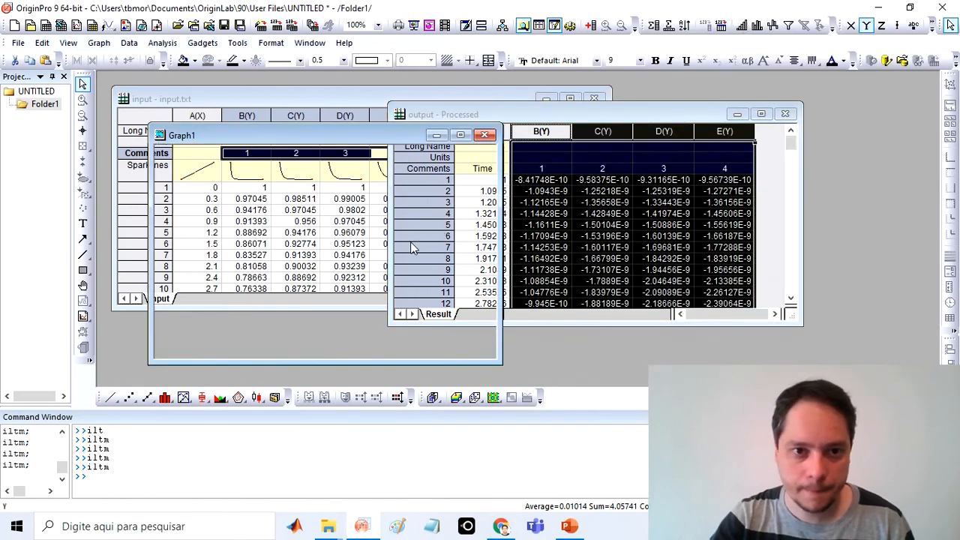
# - Switch the new graph's X axis to a Log10 scale and rescale it to show all four distributions
pyautogui.doubleClick(324, 329)
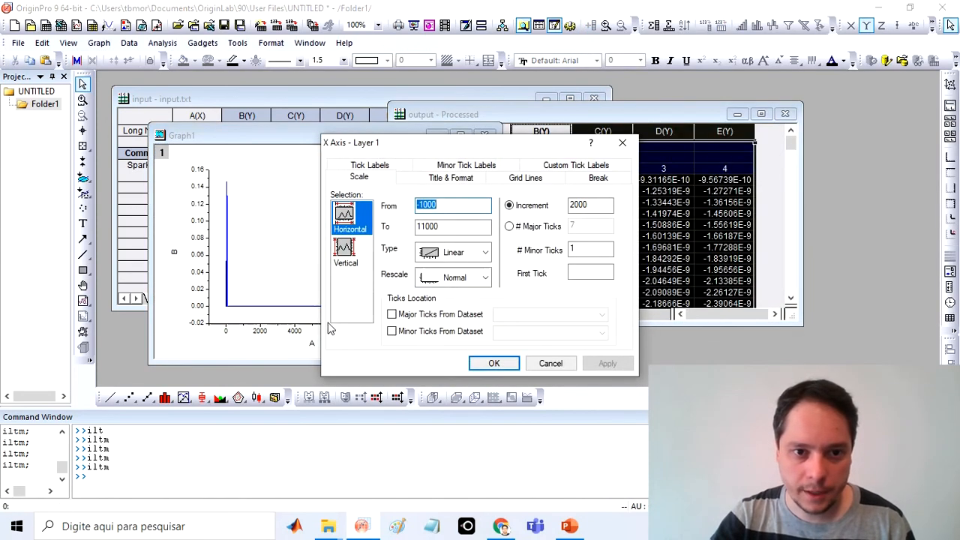
pyautogui.click(465, 252)
pyautogui.click(456, 287)
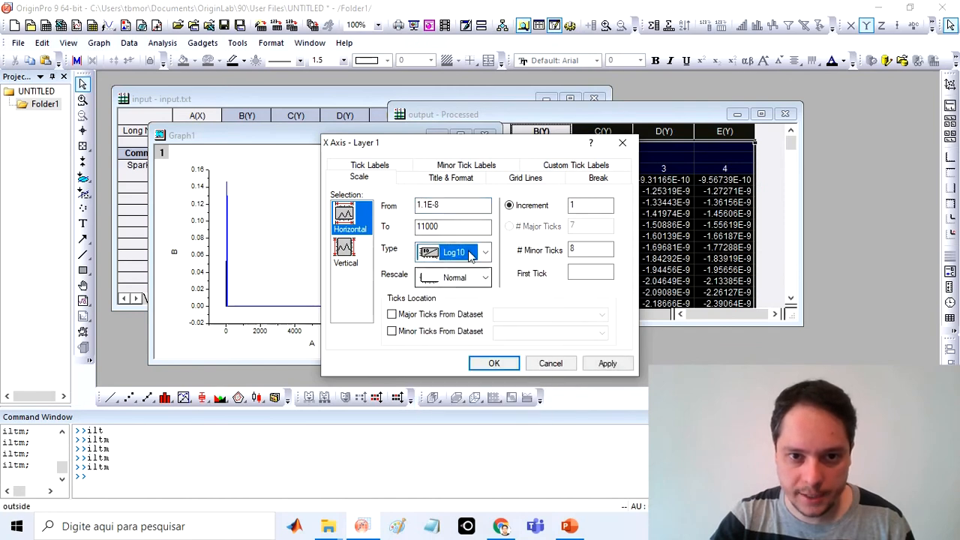
pyautogui.click(607, 363)
pyautogui.click(494, 363)
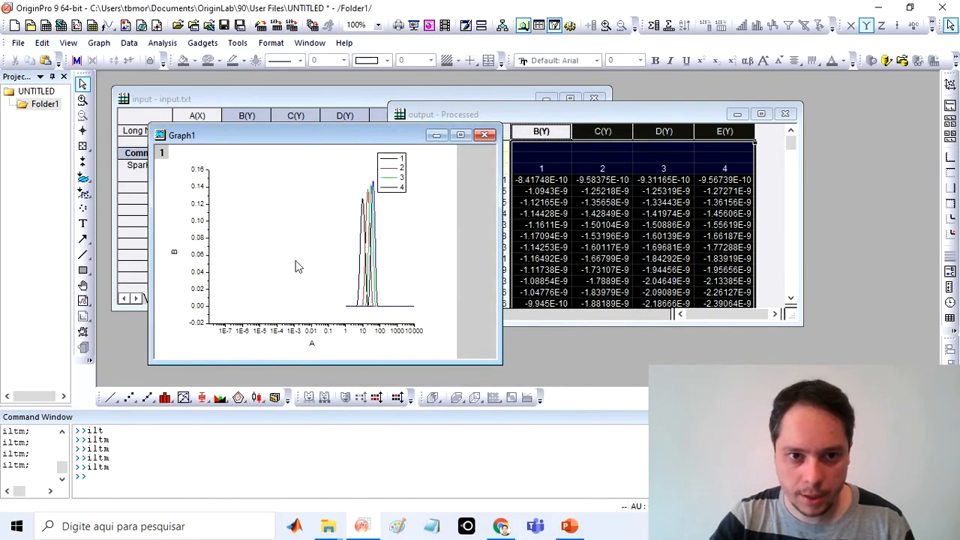
pyautogui.click(296, 266)
pyautogui.hotkey('ctrl', 'r')
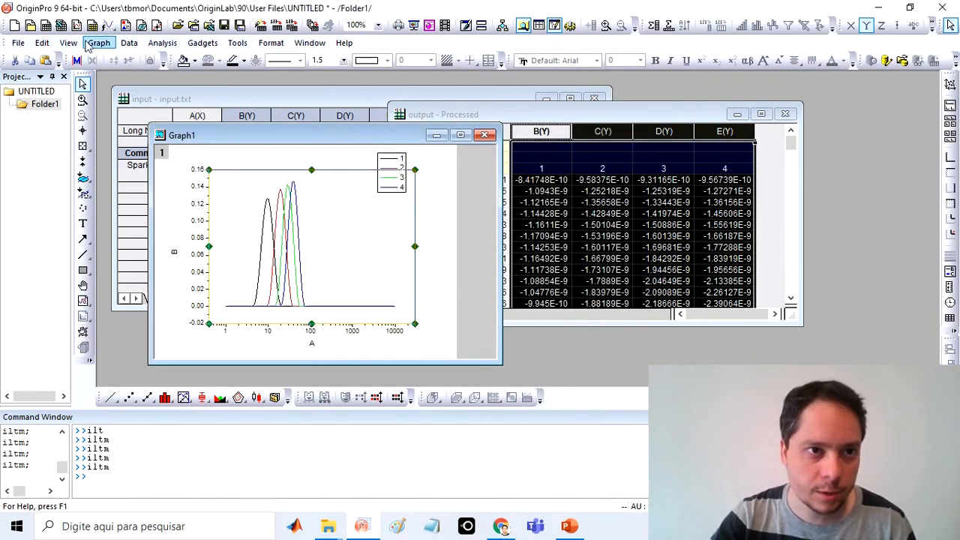
# - Apply the Auto offset to the grouped curves in the layer and maximize the graph window
pyautogui.click(69, 43)
pyautogui.click(94, 43)
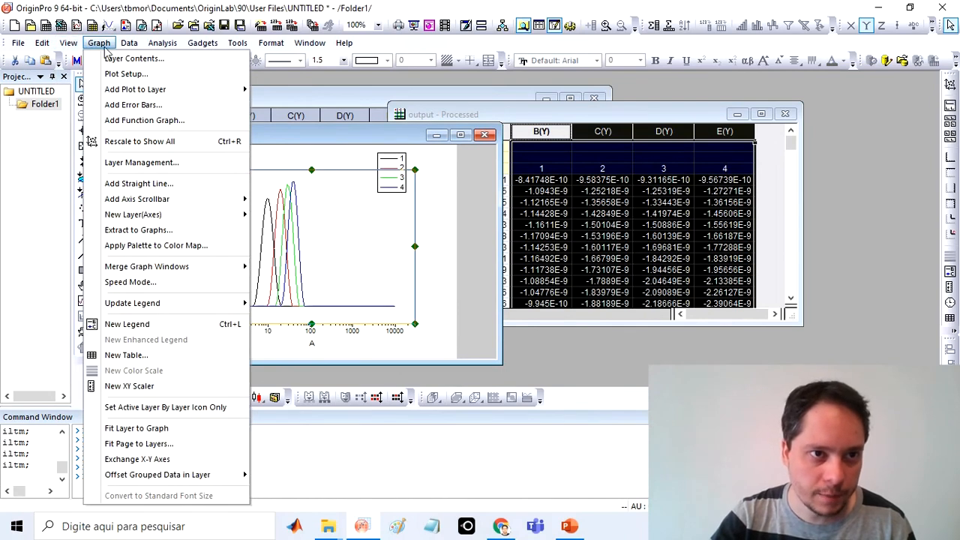
pyautogui.moveTo(150, 477)
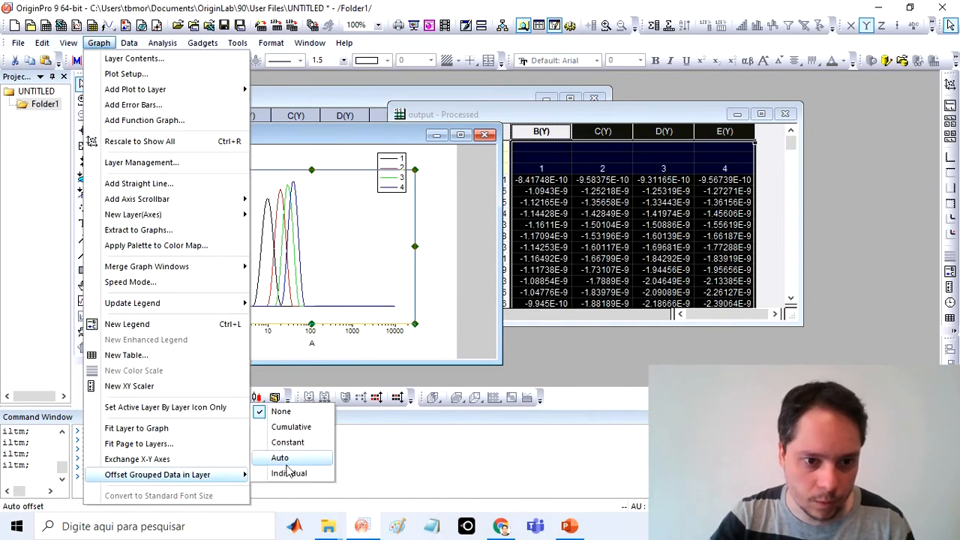
pyautogui.click(285, 455)
pyautogui.moveTo(391, 135); pyautogui.dragTo(563, 131)
pyautogui.doubleClick(555, 130)
pyautogui.click(542, 201)
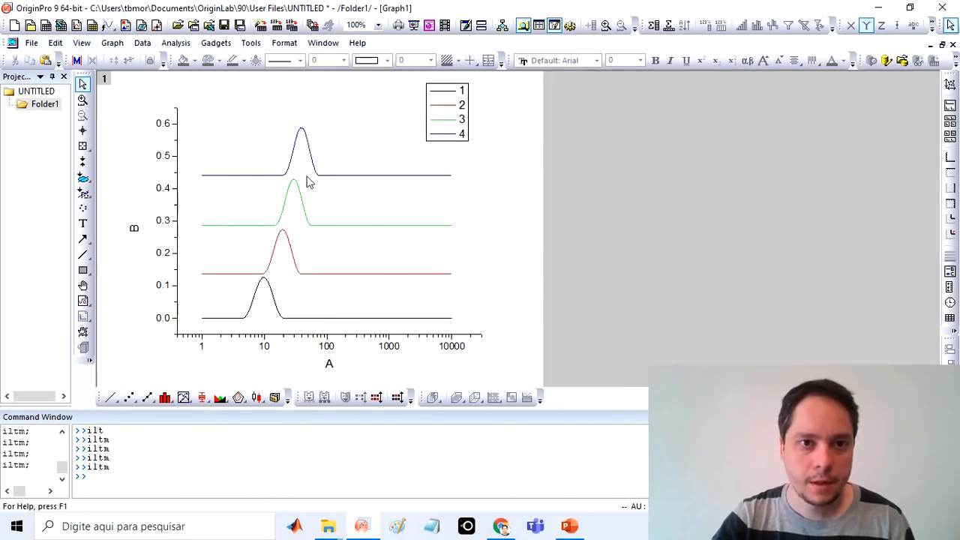
# - Set the line width of the four grouped curves to 5
pyautogui.doubleClick(318, 176)
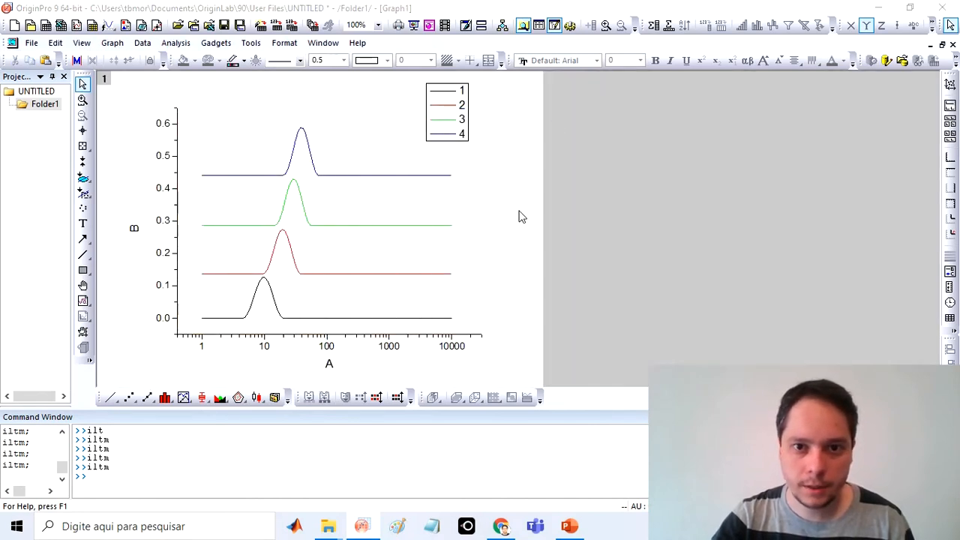
pyautogui.click(461, 166)
pyautogui.doubleClick(474, 228)
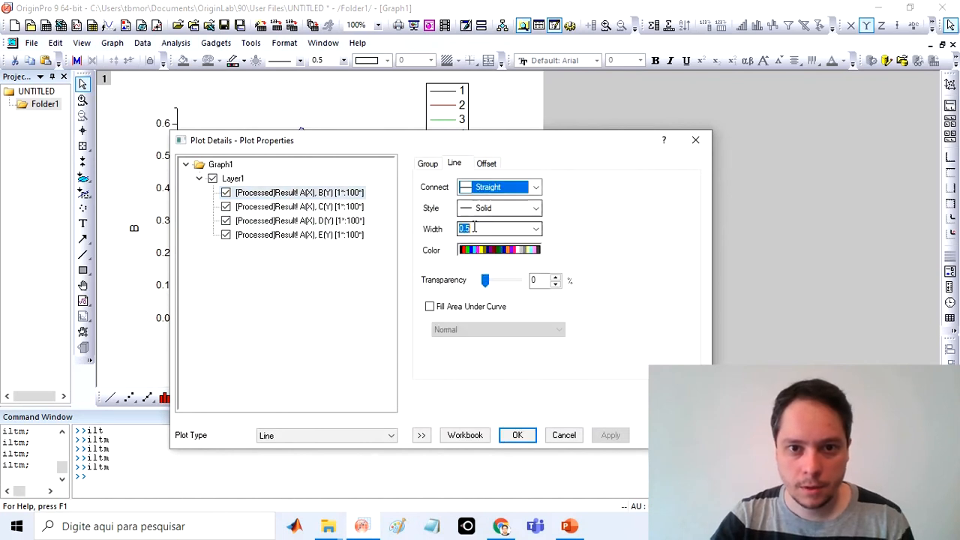
pyautogui.write('5')
pyautogui.press('Return')
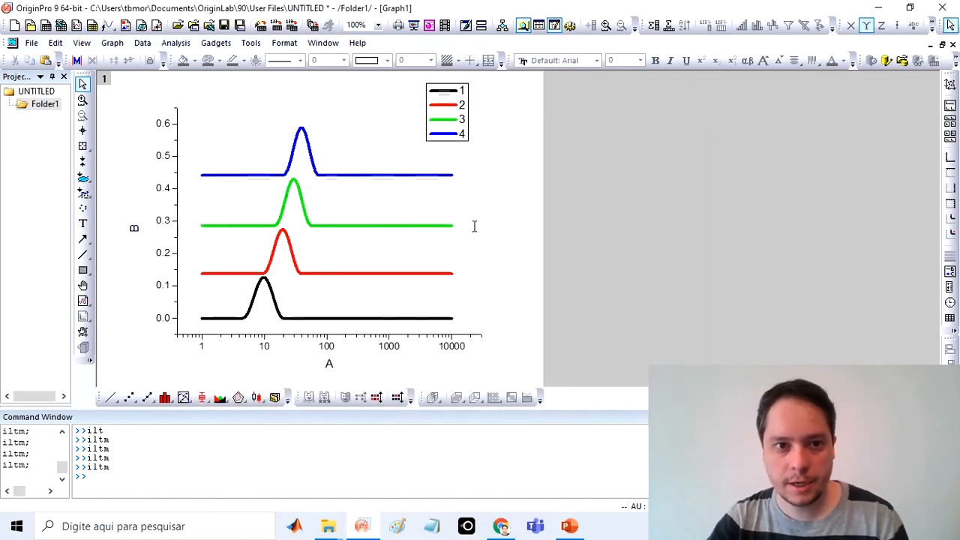